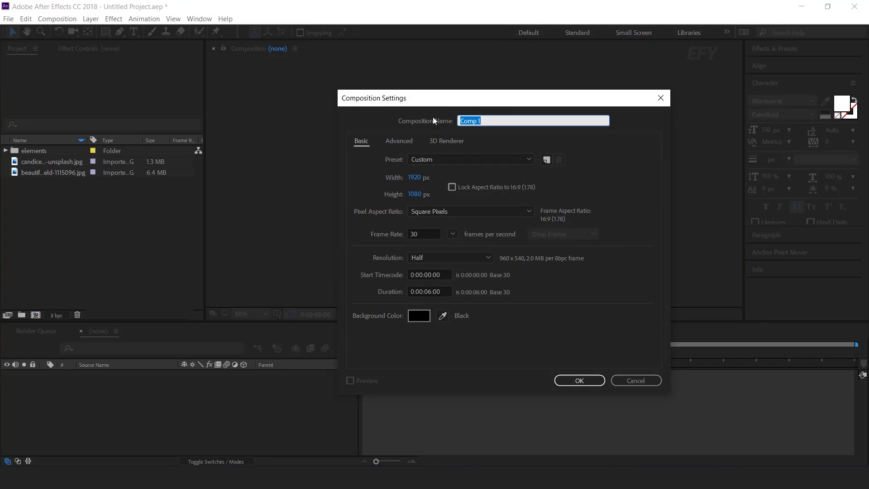
Create a 1920 x 1080, 30 fps composition named main comp with a 10-second duration.
type("main comp")
key("Return")
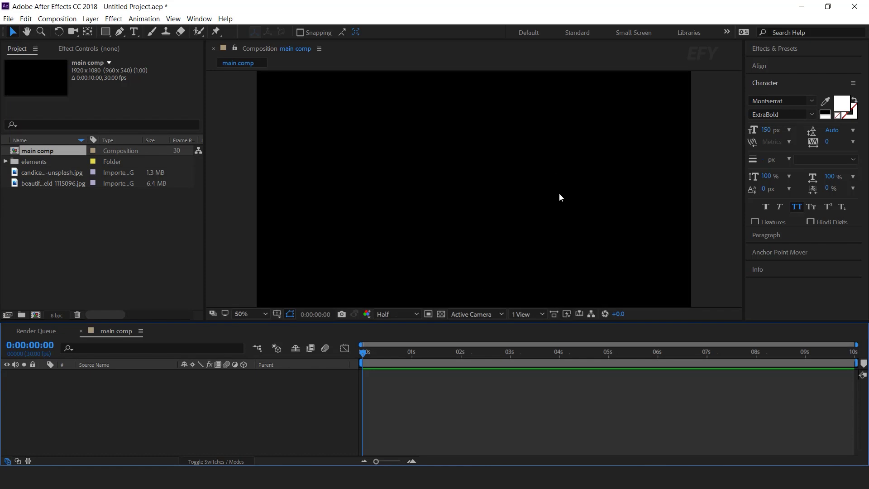
scroll(558, 193, "down", 1)
Create a second 10-second 1920 x 1080 composition named placeholder 1.
left_click(129, 306)
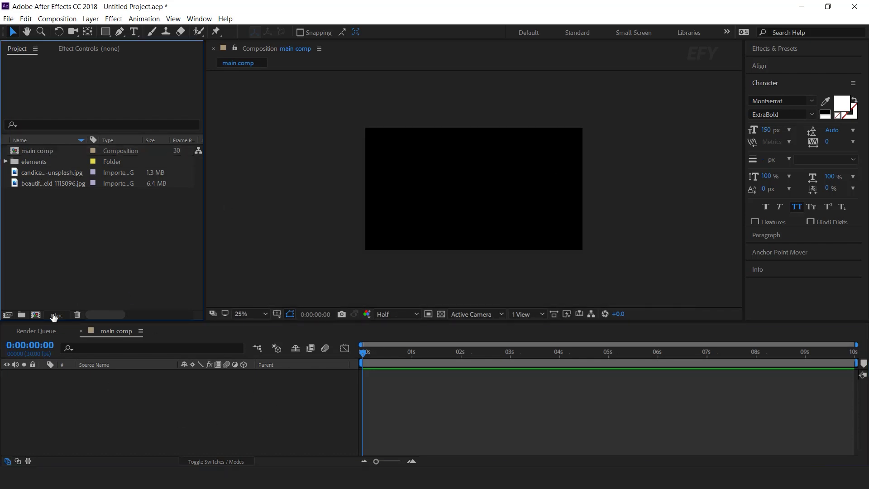
left_click(36, 314)
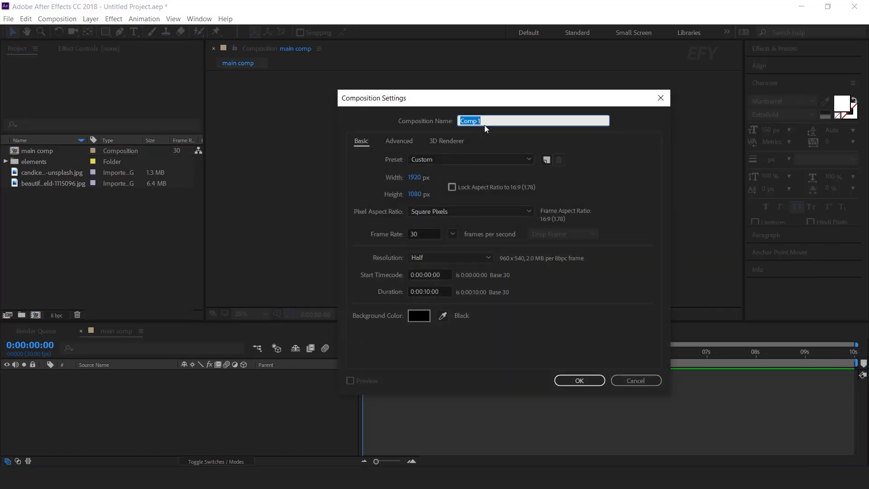
type("placeholder 1")
left_click(580, 381)
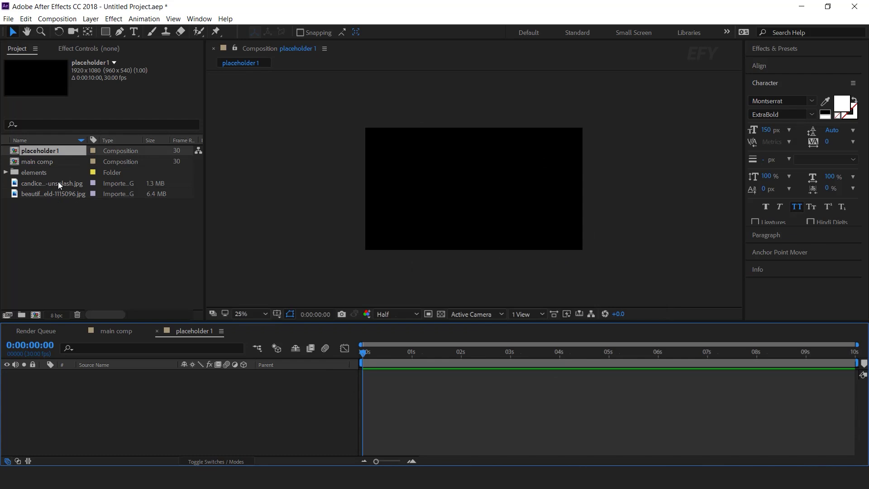
Place the candice unsplash photo in the placeholder 1 composition and scale it to 41.5%.
left_click(59, 182)
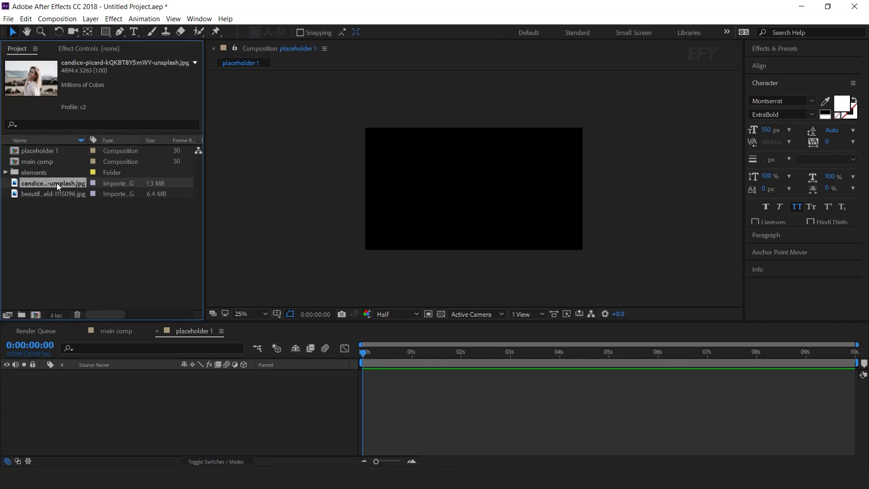
left_click_drag(53, 184, 219, 412)
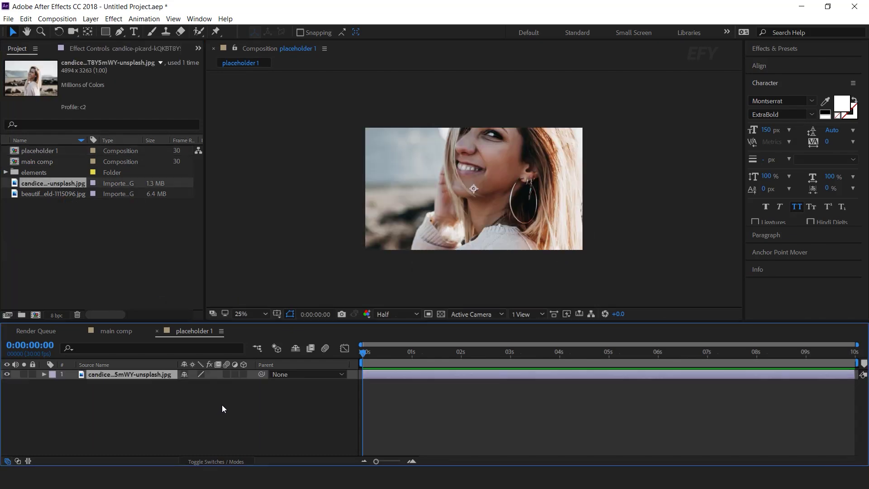
key("s")
mouse_move(196, 383)
left_mouse_down()
mouse_move(171, 384)
mouse_move(195, 384)
left_mouse_up()
left_click(240, 414)
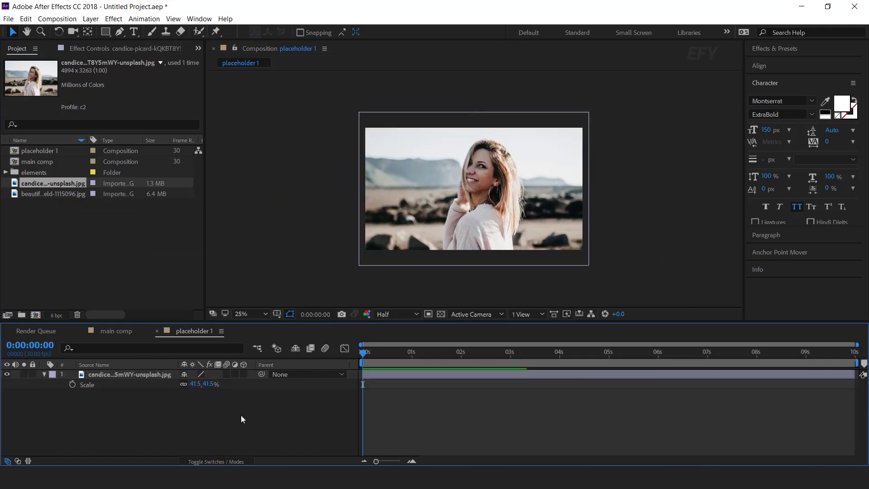
left_click(43, 375)
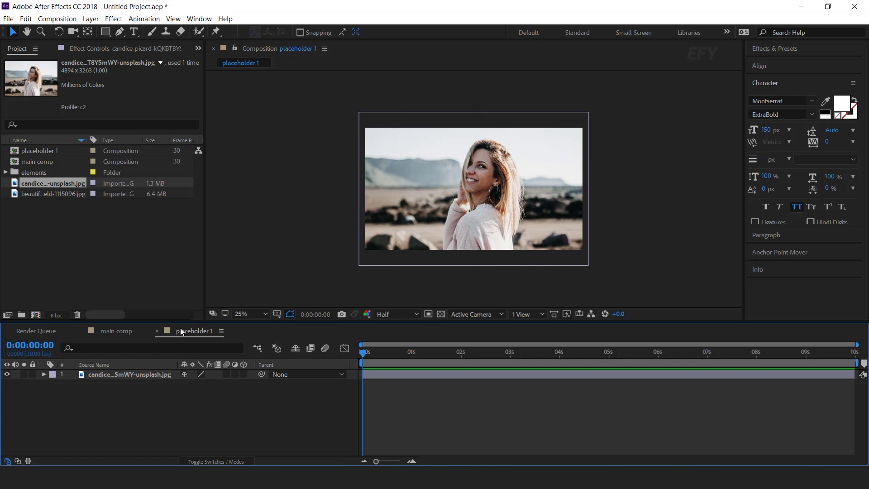
Close the placeholder 1 timeline, add placeholder 1 to main comp and make it a 3D layer.
left_click(157, 331)
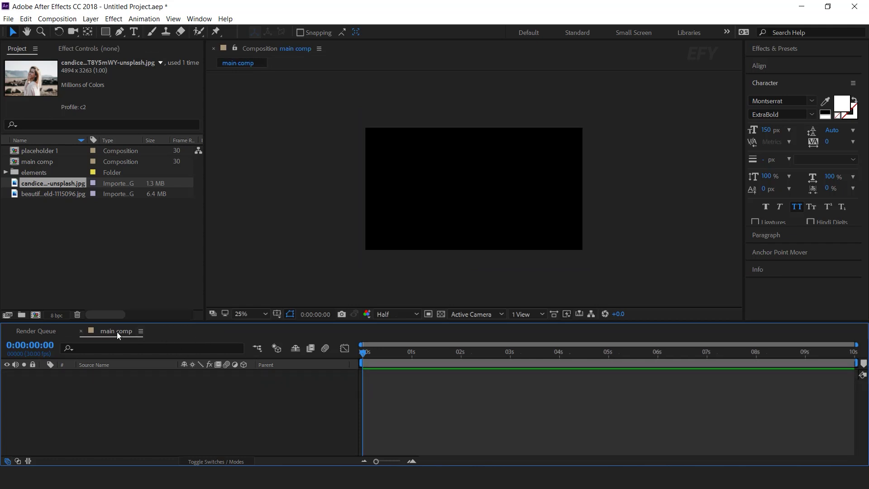
left_click(43, 152)
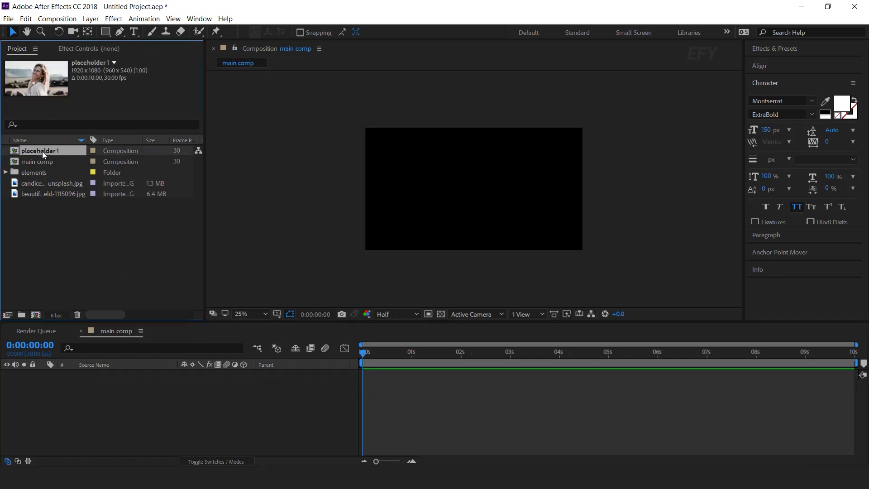
left_click_drag(43, 150, 133, 403)
left_click(276, 400)
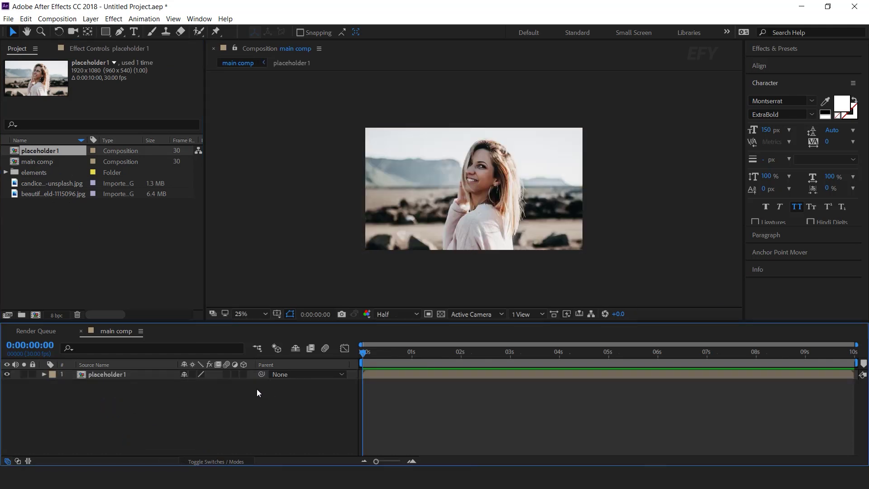
left_click(244, 374)
Add a one-node camera with the 35mm preset to main comp.
right_click(304, 393)
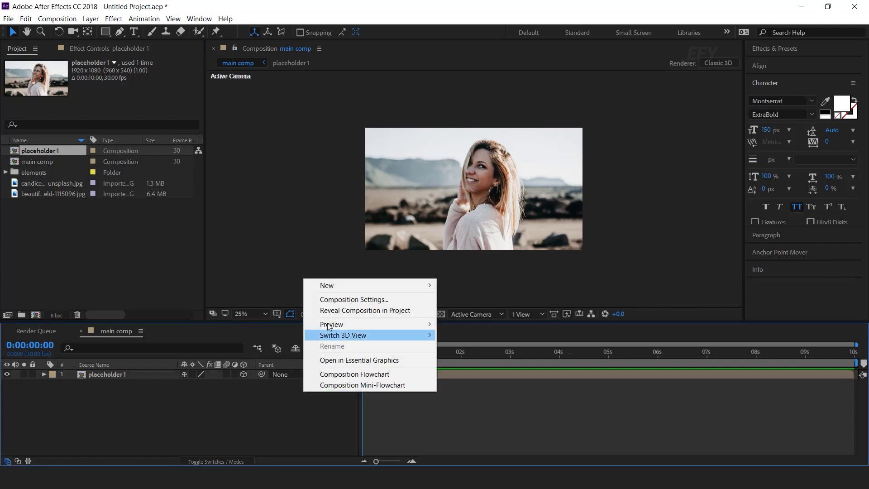
mouse_move(326, 285)
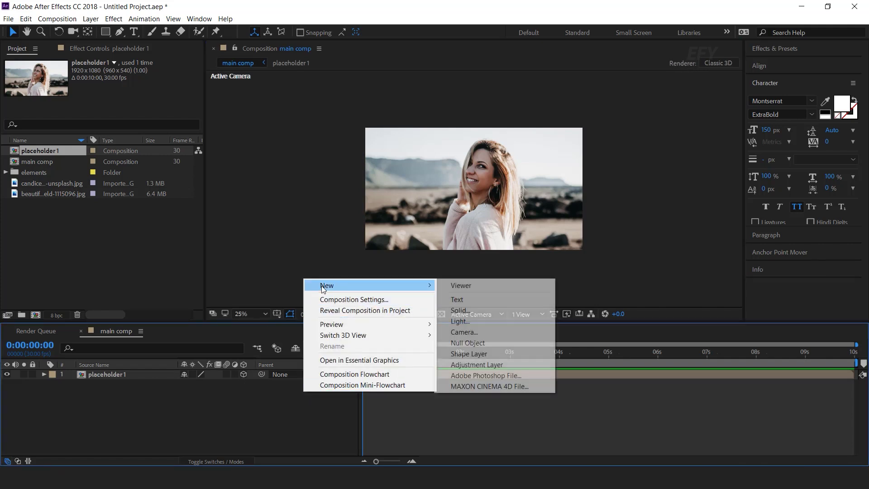
left_click(471, 333)
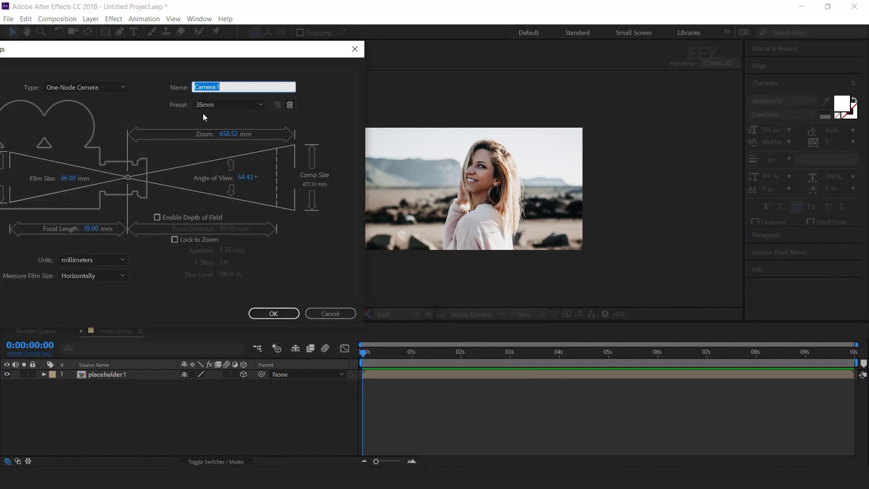
left_click(274, 313)
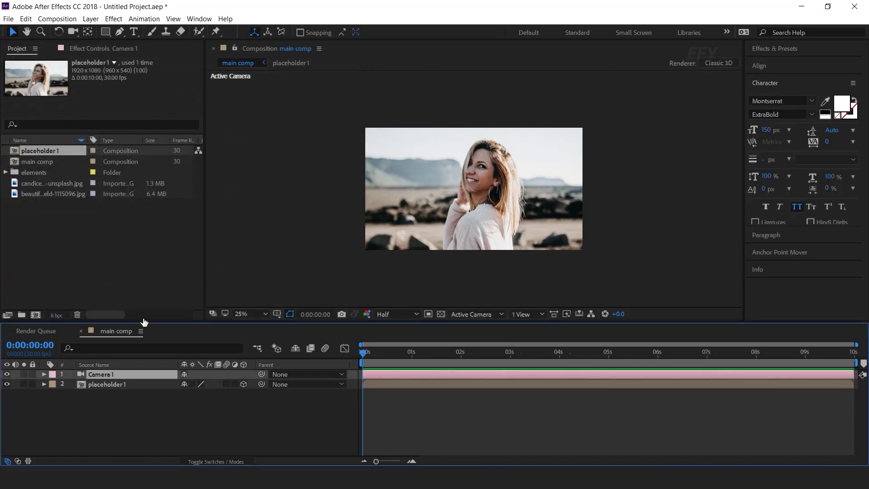
Show two horizontal views and push the placeholder 1 layer back in depth, away from the camera, in the Top view.
left_click(533, 316)
left_click(586, 337)
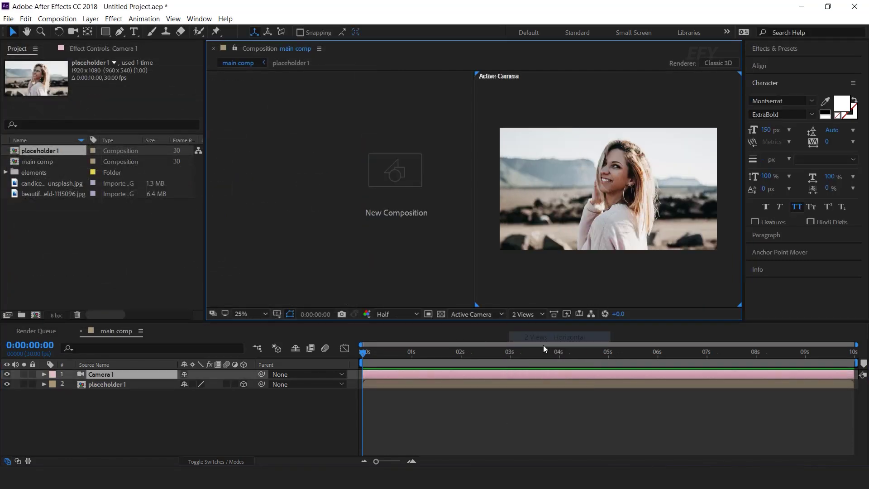
left_click(105, 384)
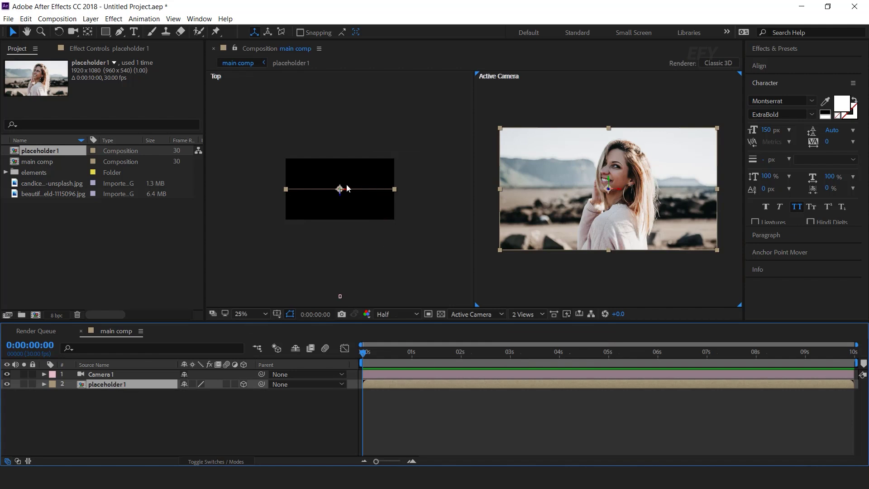
left_click_drag(348, 188, 341, 113)
key("space")
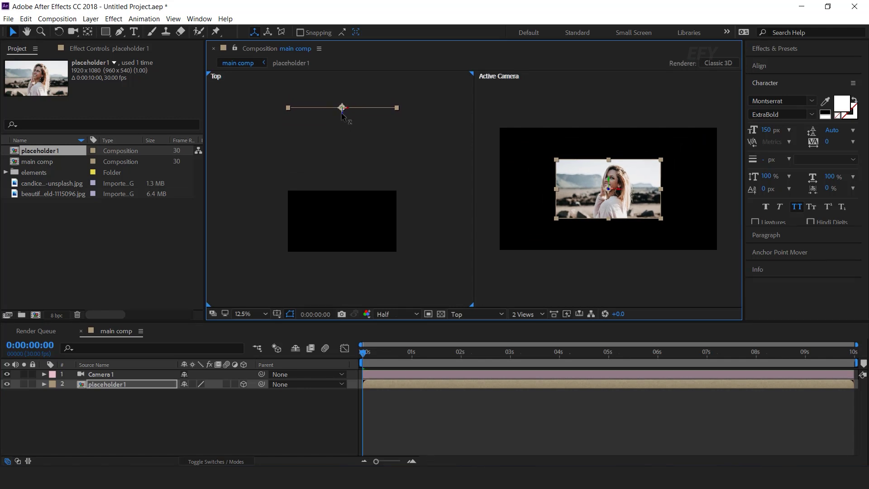
Apply the CC RepeTile effect to the placeholder 1 layer.
left_click(127, 384)
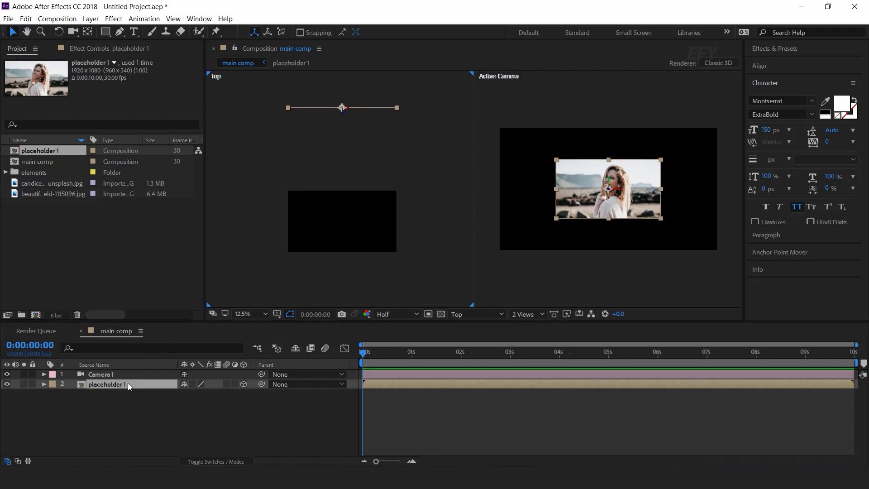
key("ctrl+space")
type("cc re")
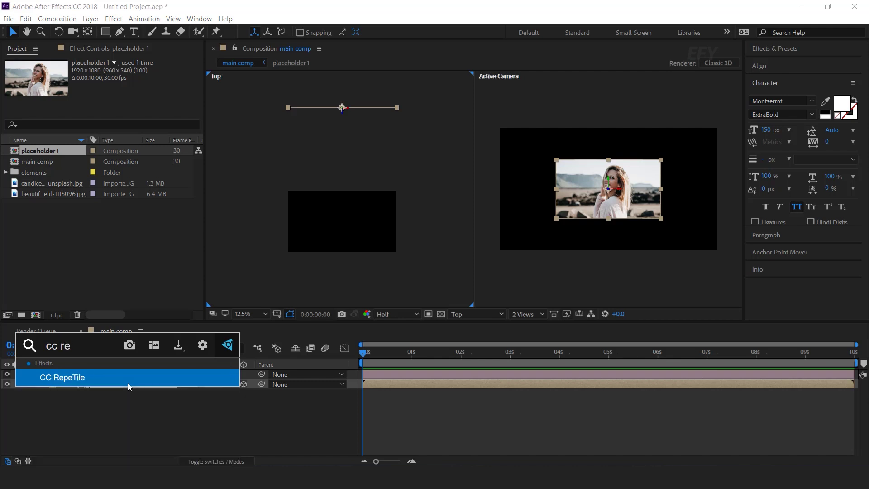
key("Return")
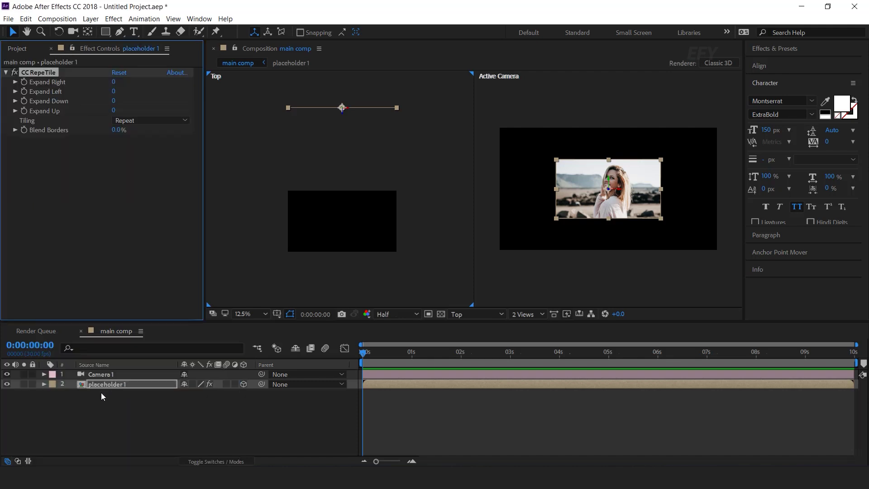
Set CC RepeTile's Expand Right, Left, Down and Up to 4000 each and its tiling to Unfold.
left_click(114, 82)
key("Tab")
type("4")
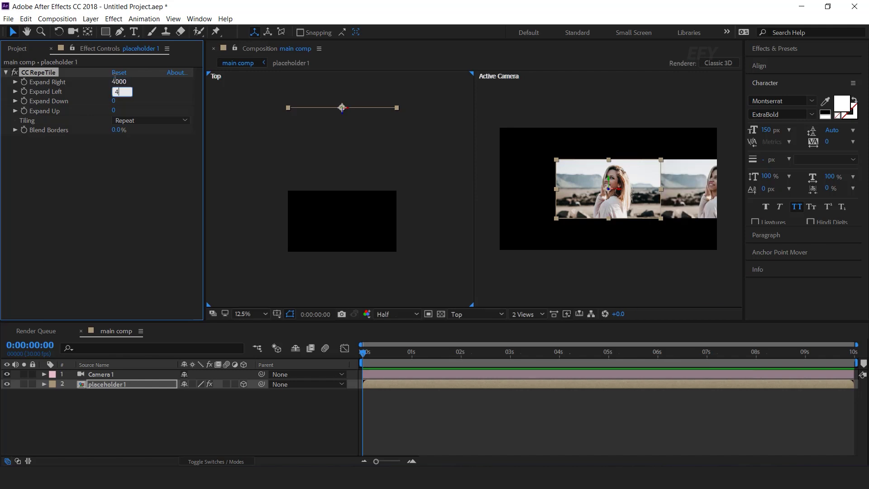
type("000")
key("Tab")
type("4000")
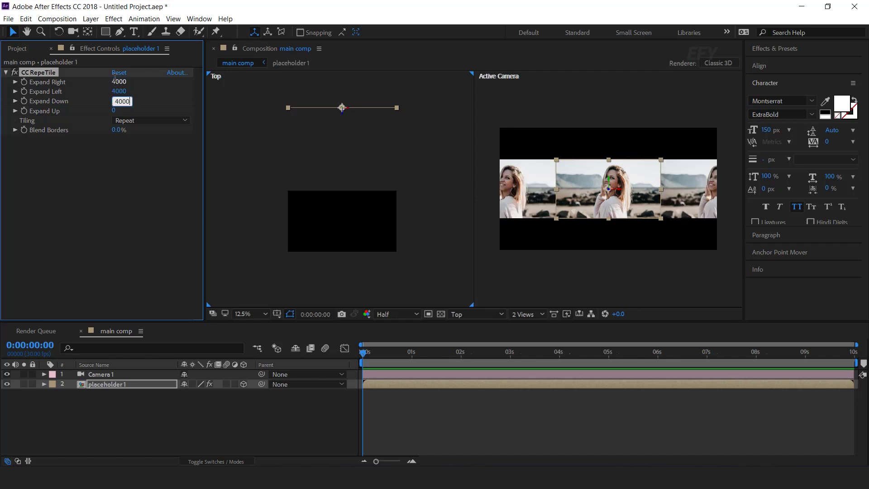
key("Tab")
type("400")
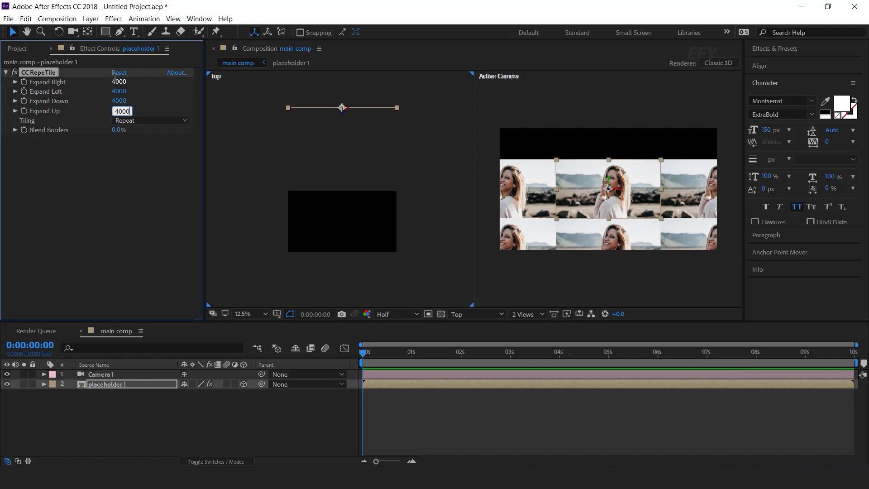
key("Return")
left_click(137, 120)
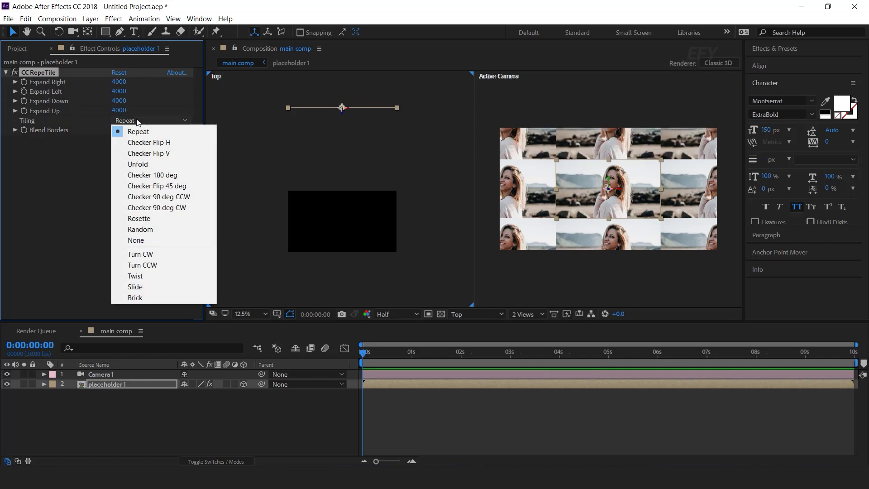
left_click(138, 164)
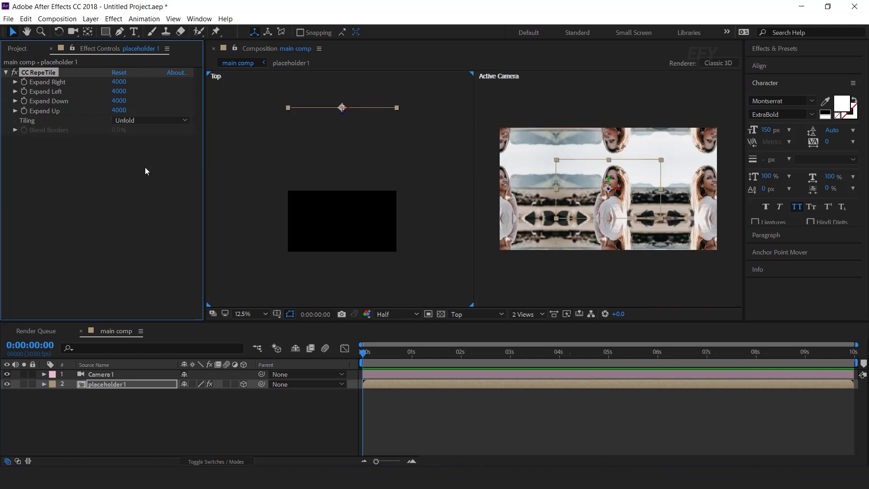
Apply the Hue/Saturation effect to the placeholder 1 layer.
left_click(173, 404)
left_click(118, 386)
key("ctrl+space")
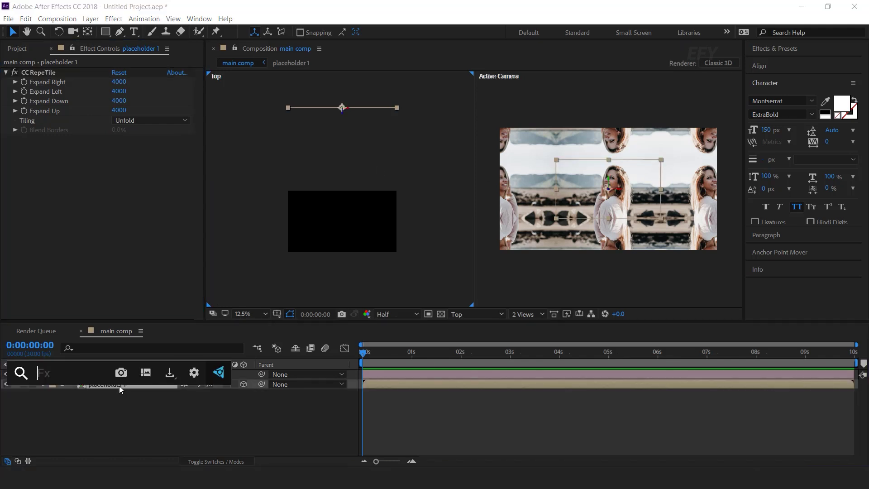
type("Hu")
key("Return")
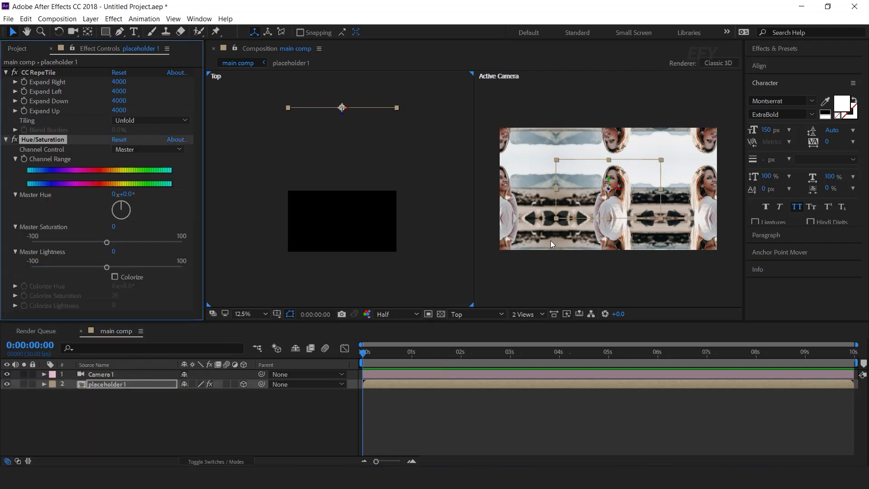
Set Master Saturation to 40 and Master Lightness to 40 in the Hue/Saturation effect.
left_click(113, 226)
type("40")
key("Tab")
type("40")
key("Return")
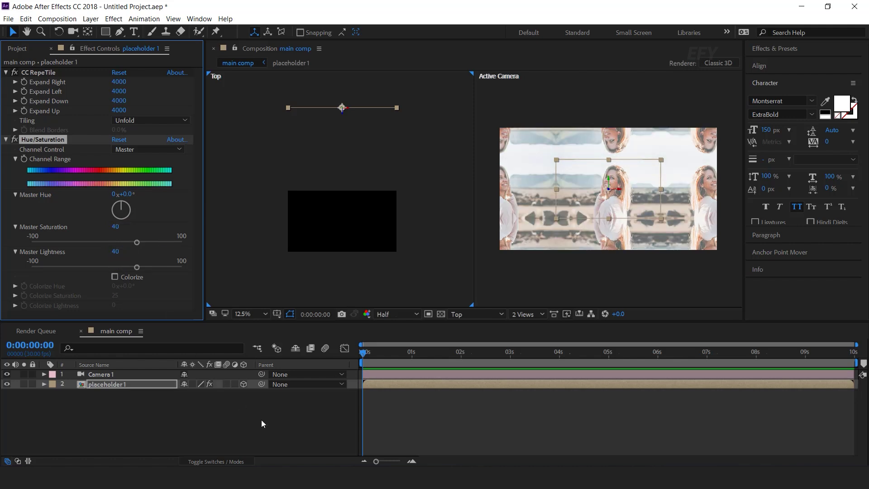
left_click(261, 420)
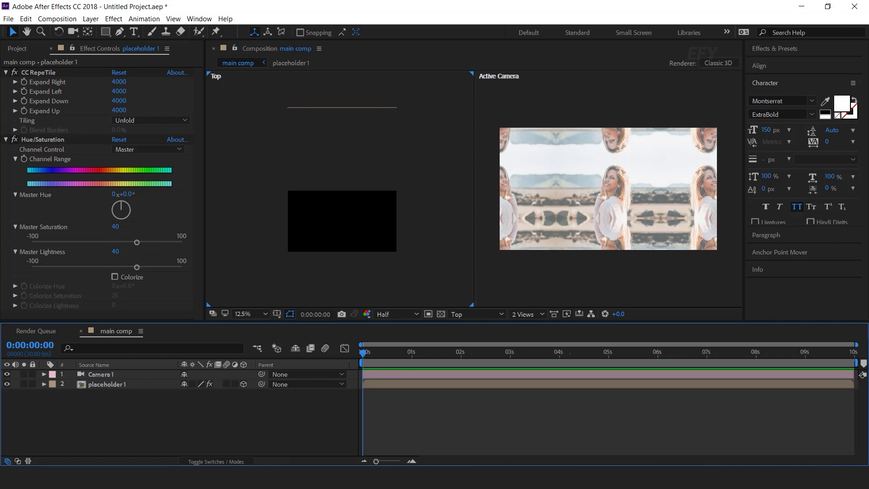
Create a 10-second 1920 x 1080 composition named media pre comp 1.
left_click(19, 50)
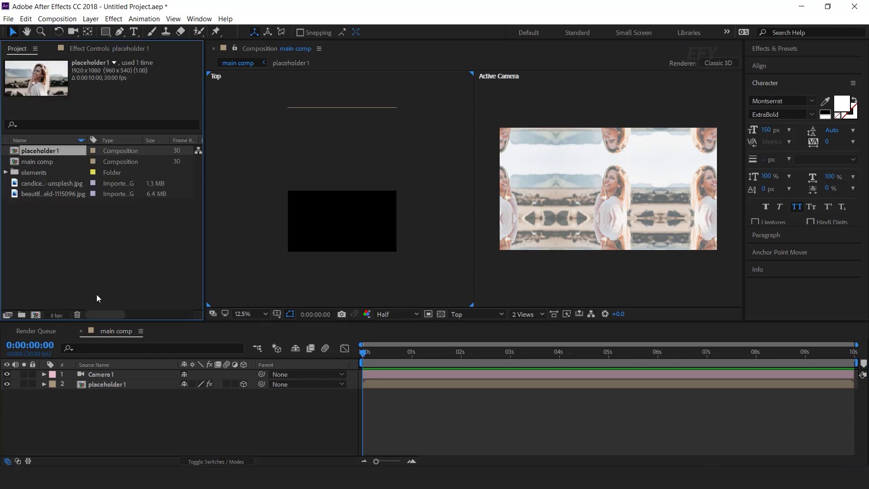
left_click(97, 295)
left_click(35, 314)
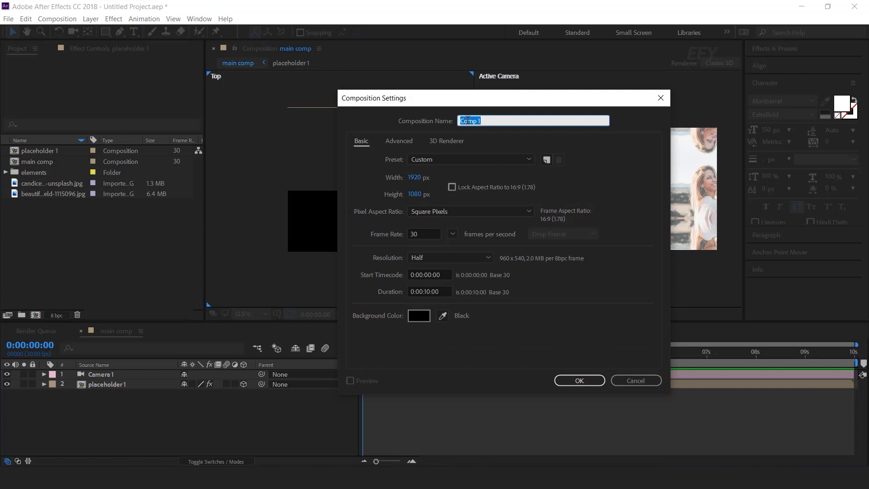
type("media pre comp 1")
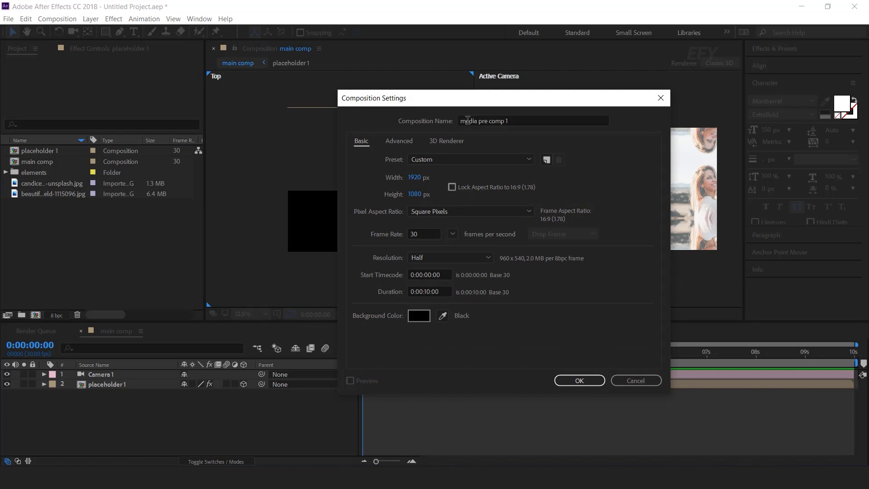
key("Return")
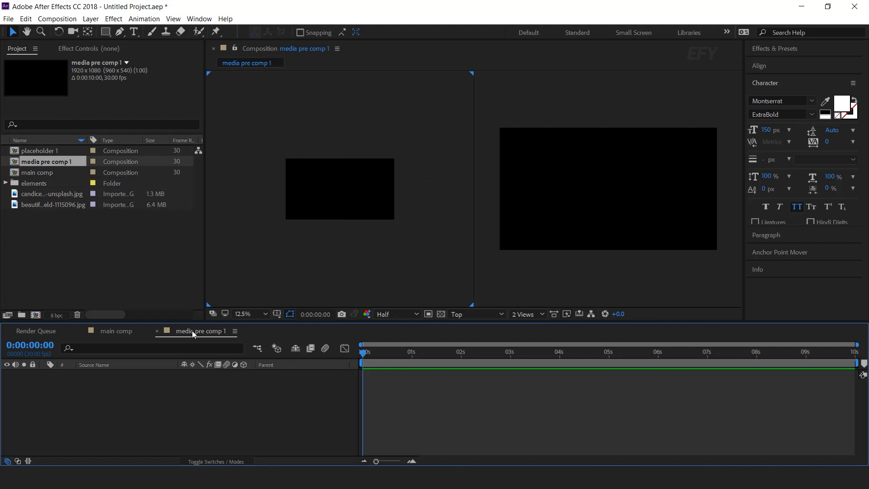
Place the placeholder 1 composition as a layer in media pre comp 1.
left_click(43, 151)
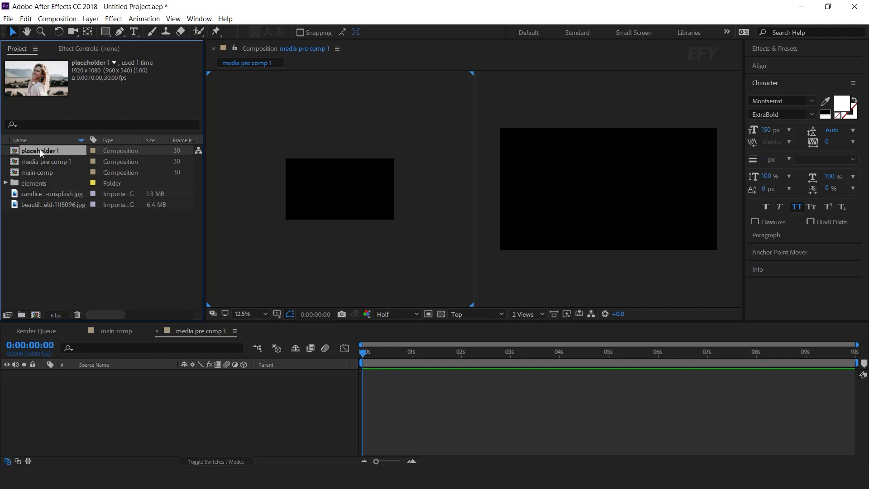
left_click_drag(40, 150, 199, 412)
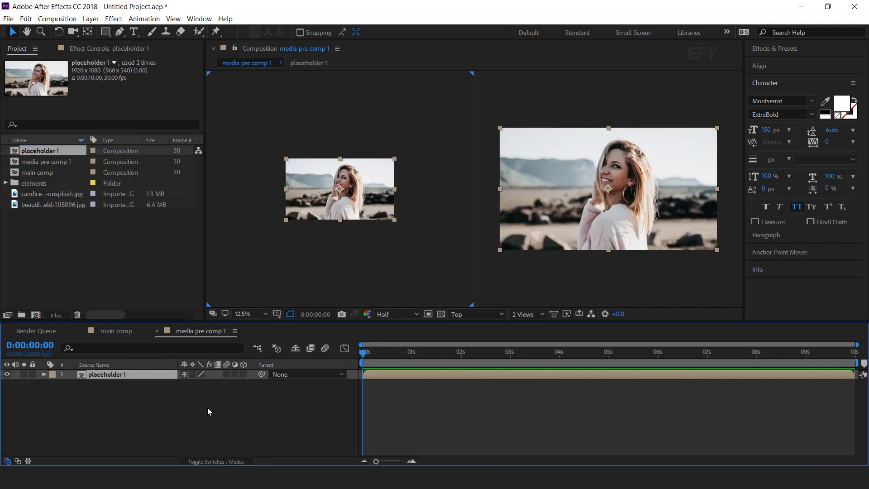
left_click(130, 250)
Add frame.png from the elements folder to media pre comp 1 as the layer above placeholder 1.
left_click(46, 183)
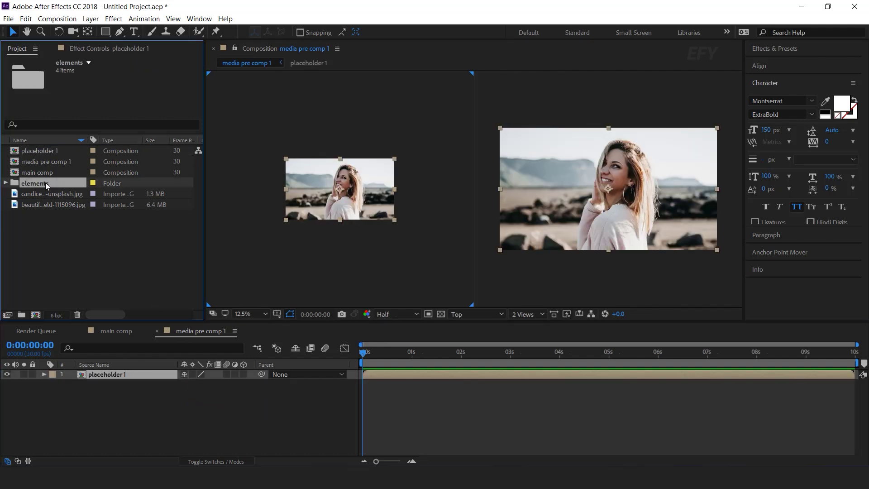
left_click(5, 183)
left_click(50, 217)
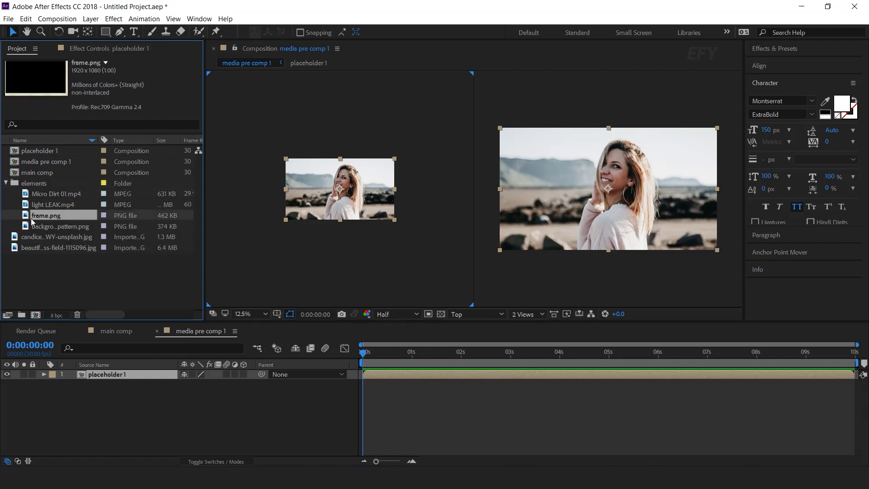
left_click_drag(48, 219, 140, 370)
left_click(233, 416)
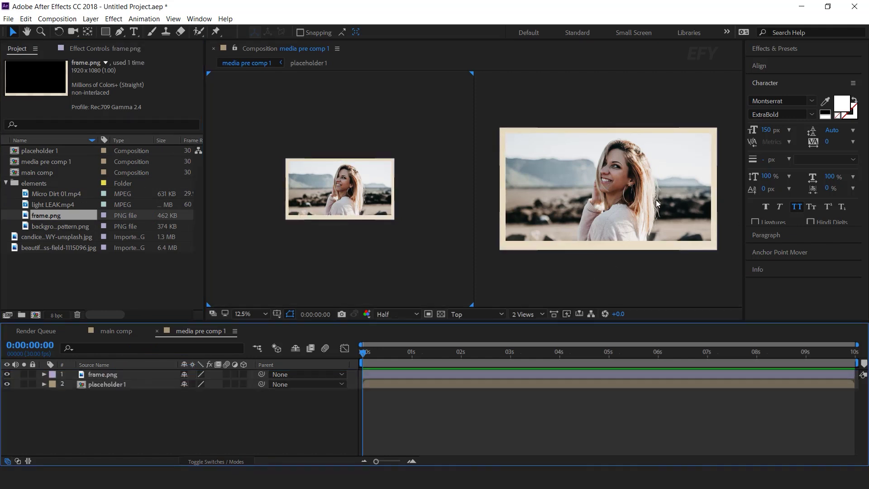
Return to main comp and add media pre comp 1 between Camera 1 and placeholder 1 as a 3D layer.
left_click(156, 330)
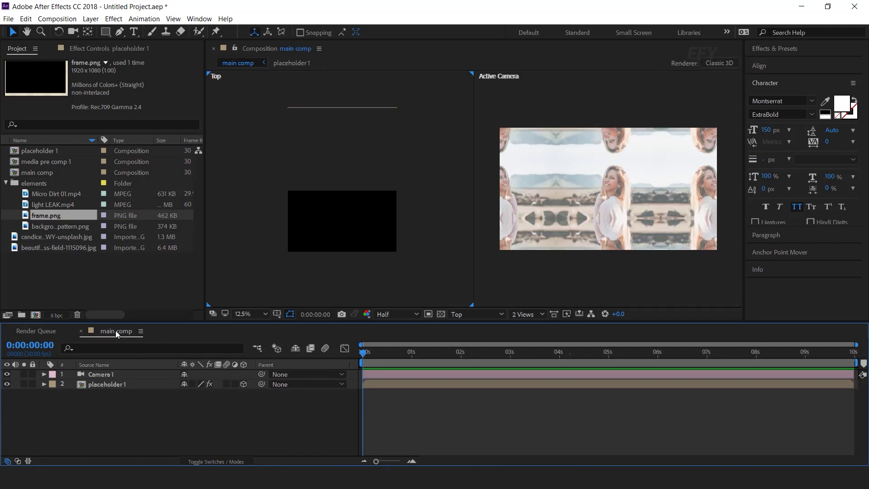
left_click(6, 183)
left_click(56, 162)
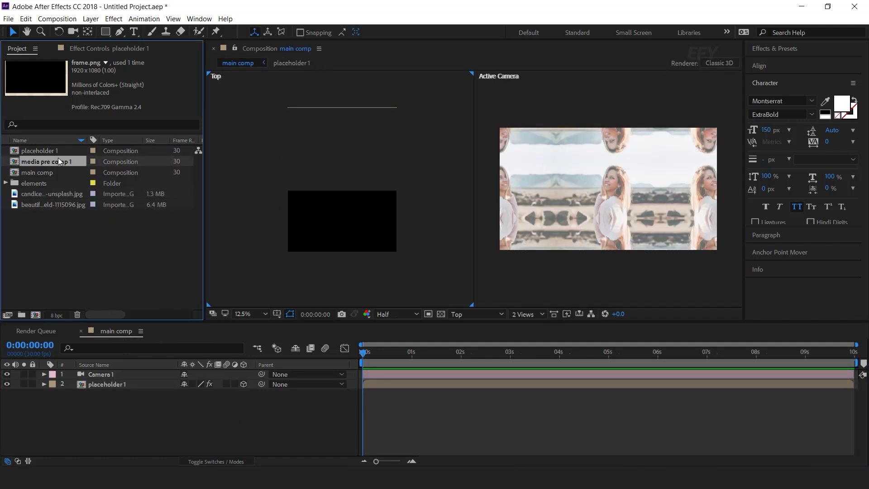
left_click_drag(49, 162, 146, 379)
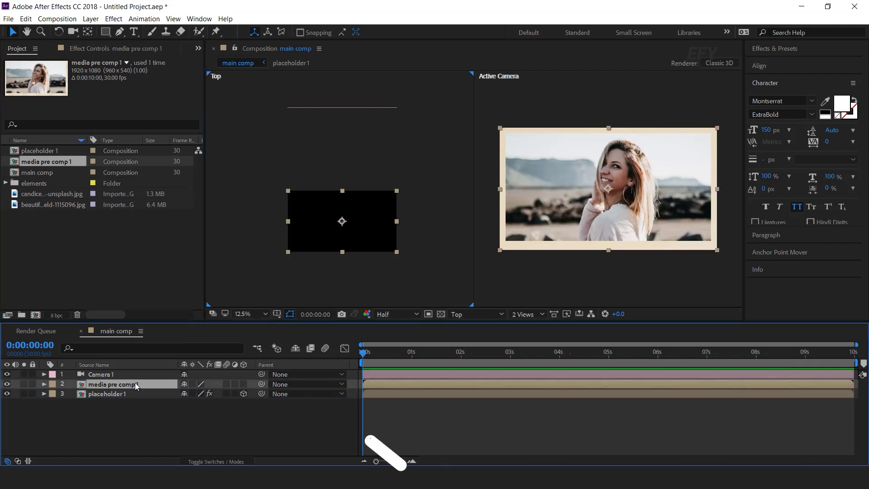
left_click(244, 384)
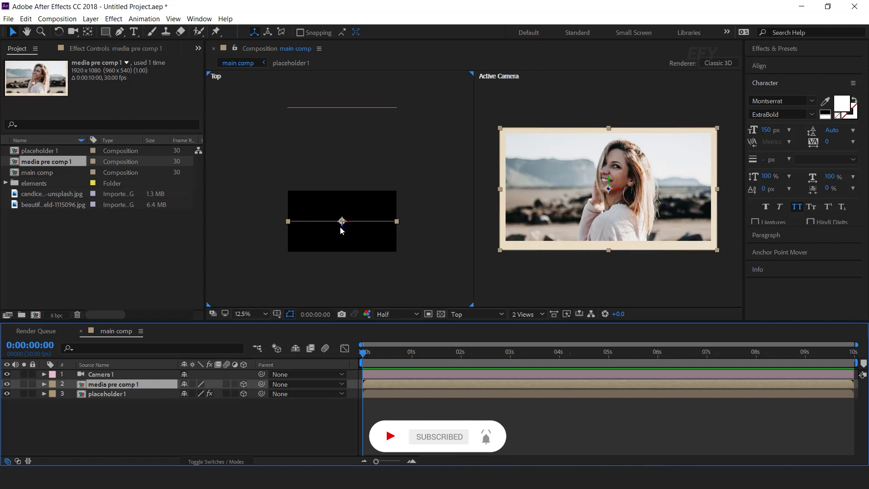
Push media pre comp 1 back in depth near the background, set its Z orientation to 9°, and shift it to the right of the frame.
left_click_drag(340, 229, 371, 123)
key("r")
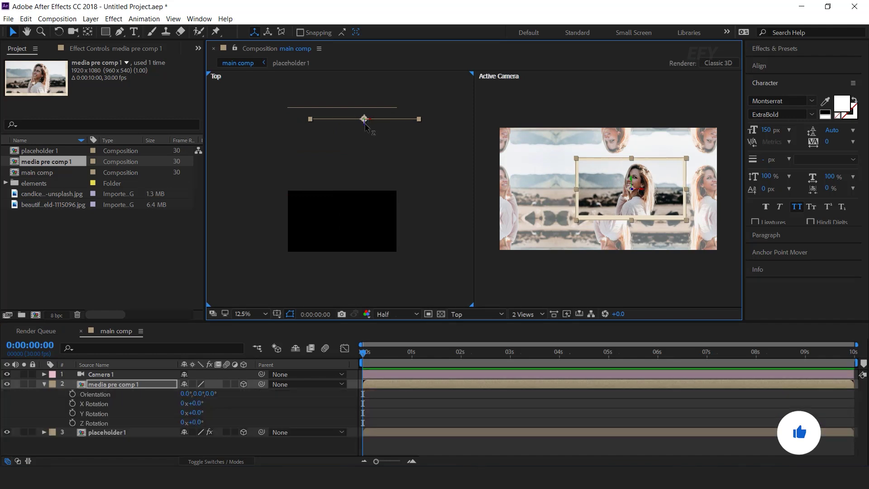
mouse_move(211, 394)
left_mouse_down()
mouse_move(225, 393)
mouse_move(218, 394)
left_mouse_up()
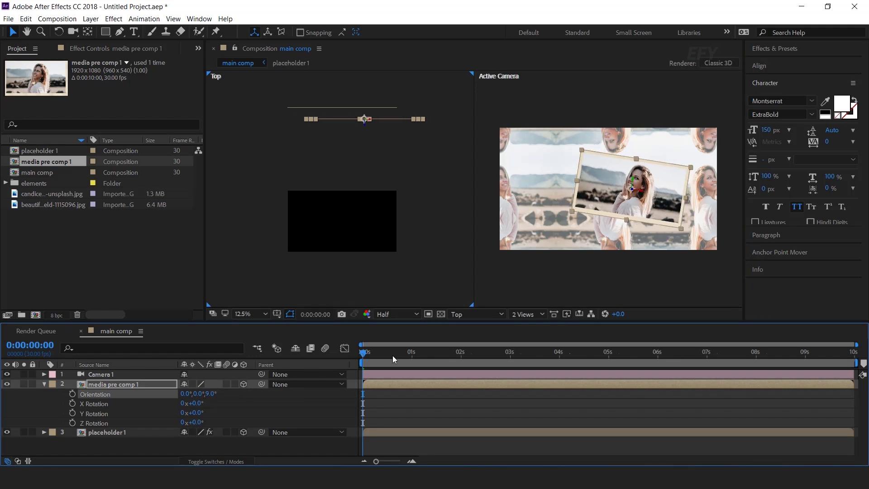
left_click_drag(644, 202, 662, 207)
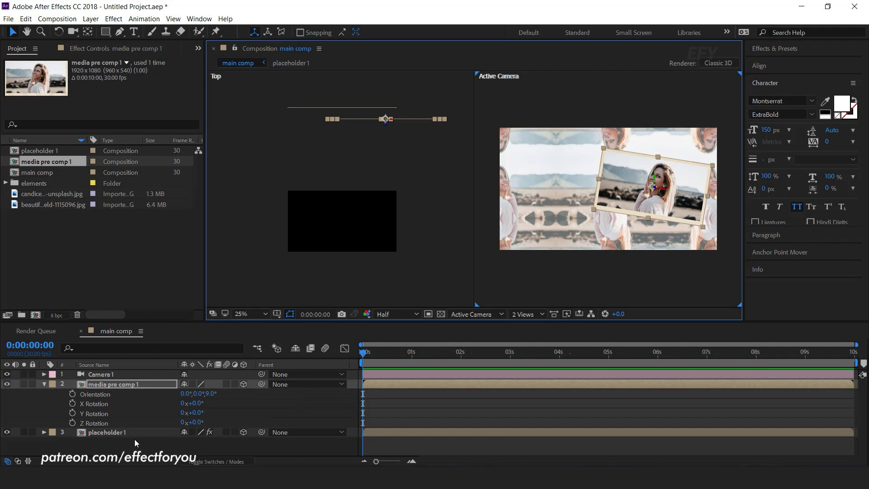
left_click(44, 384)
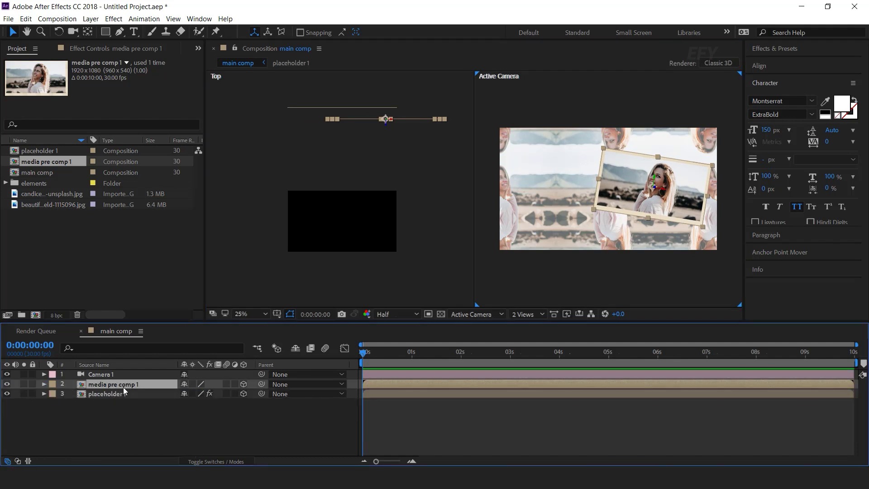
Duplicate the media pre comp 1 layer, move the copy to the left of the original and set its Z orientation to 354.9°.
key("ctrl+d")
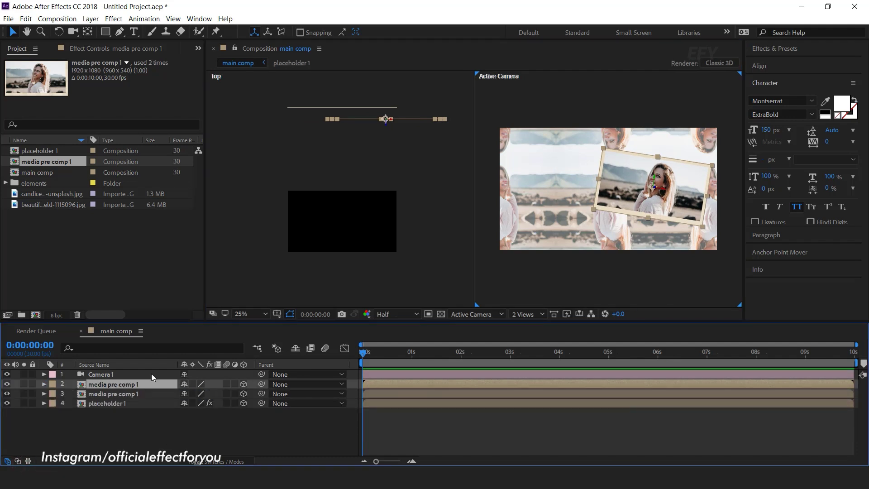
left_click_drag(392, 121, 302, 126)
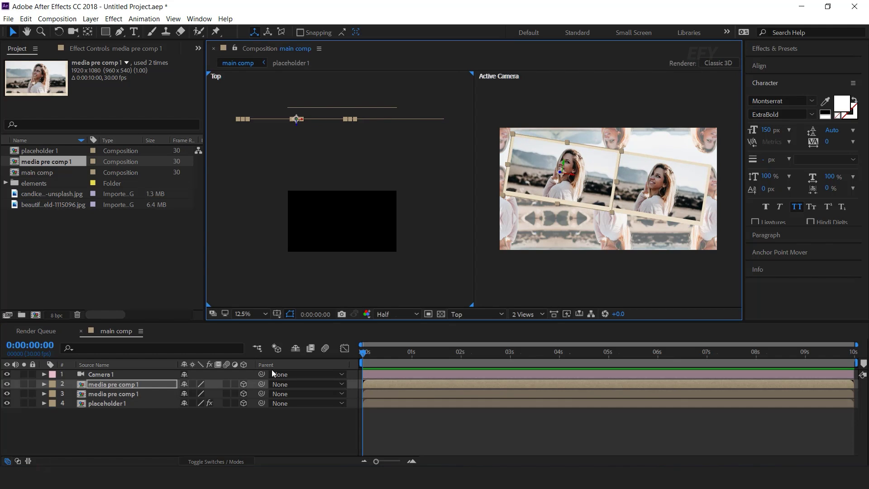
key("r")
left_click_drag(198, 394, 195, 393)
Arrange the two framed photos diagonally in the camera view, with the left one higher and the right one lower.
mouse_move(543, 174)
left_mouse_down()
mouse_move(575, 203)
mouse_move(574, 186)
mouse_move(557, 181)
left_mouse_up()
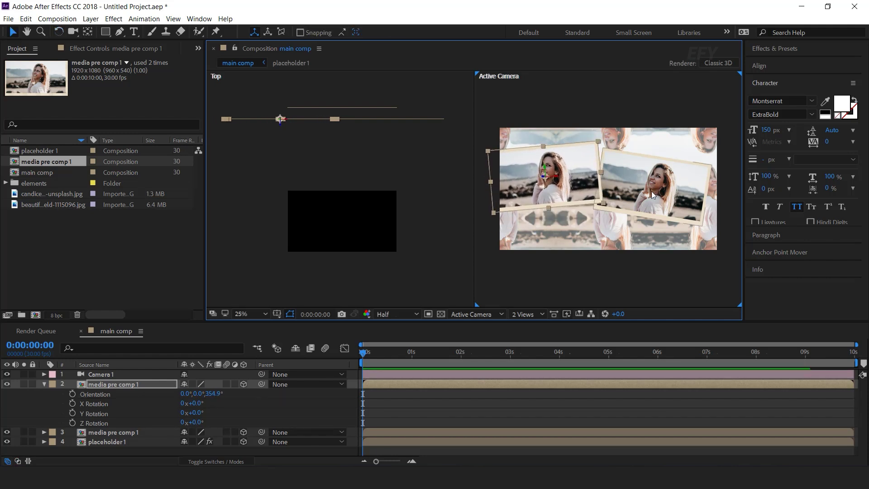
left_click_drag(656, 190, 659, 253)
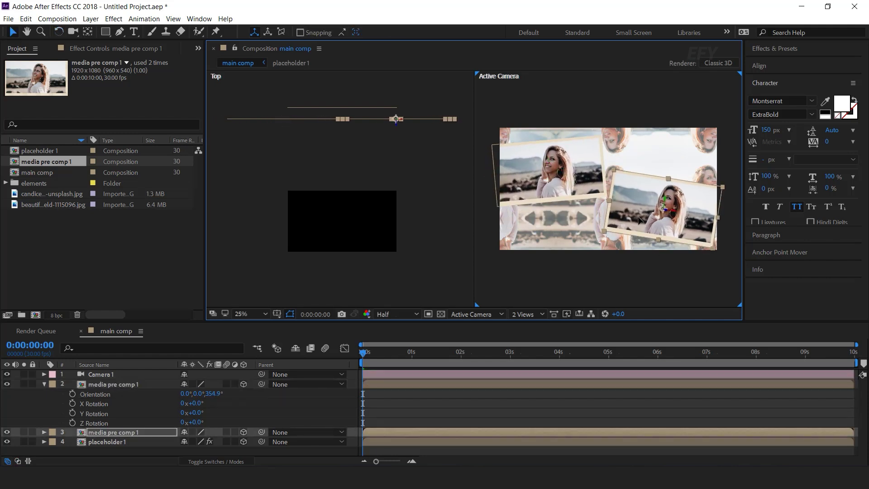
left_click(44, 384)
left_click(147, 426)
left_click(121, 383)
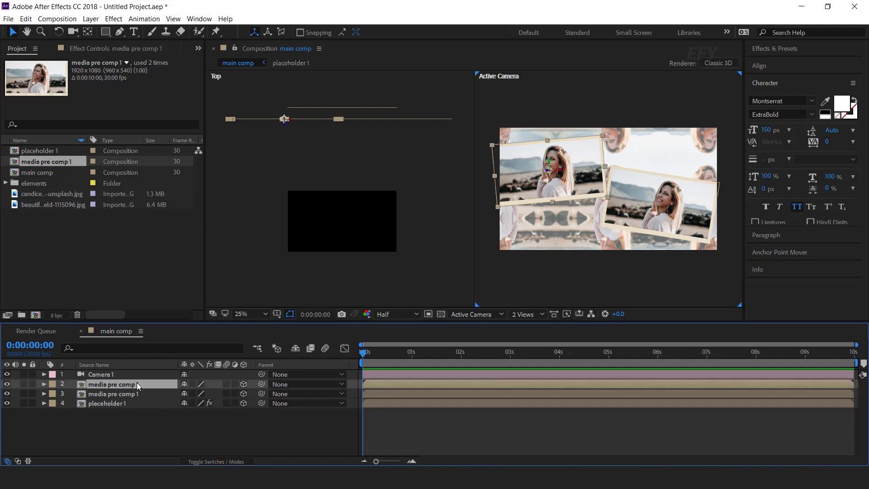
left_click(120, 386, "ctrl")
Add backgroung-pattern.png from the elements folder to main comp directly below Camera 1 and make it a 3D layer.
left_click(50, 227)
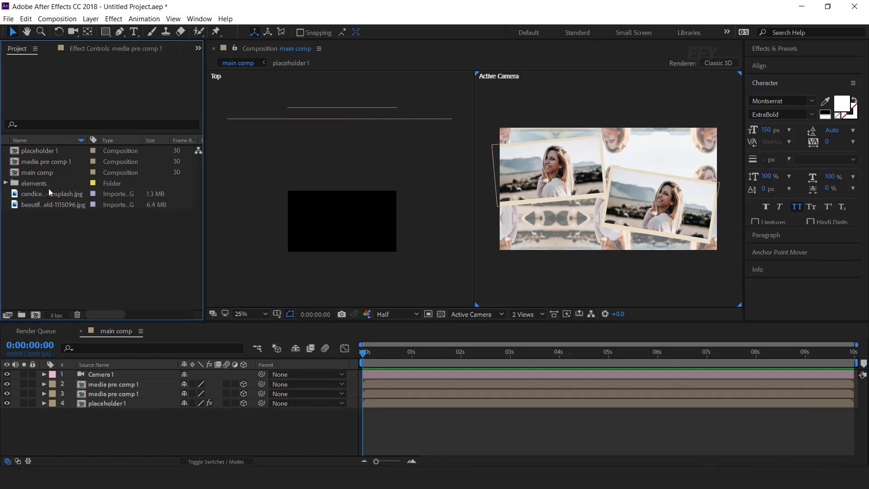
left_click(22, 184)
left_click(6, 183)
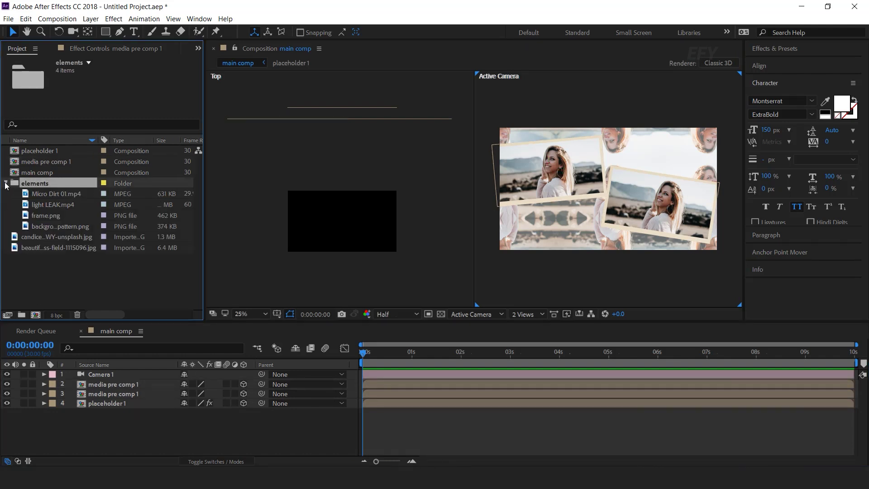
left_click_drag(72, 225, 138, 381)
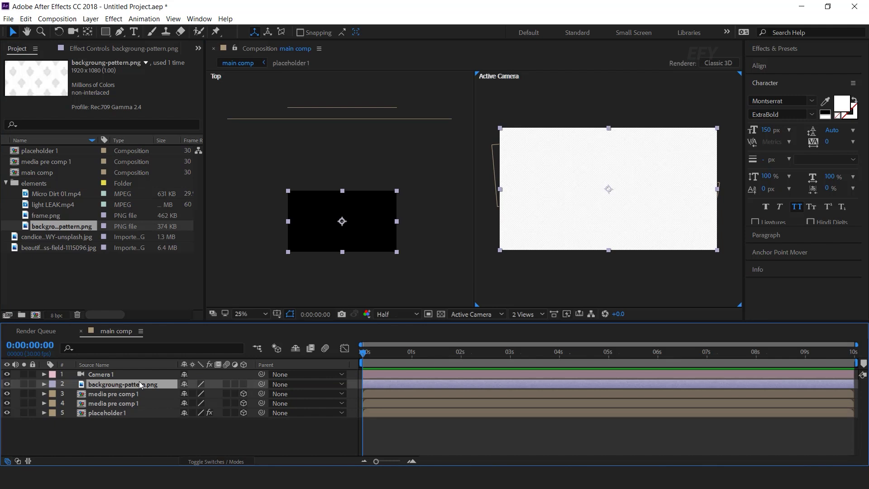
left_click(243, 384)
Set the pattern layer's blending mode to Hard Light and its opacity to 40%.
left_click(19, 460)
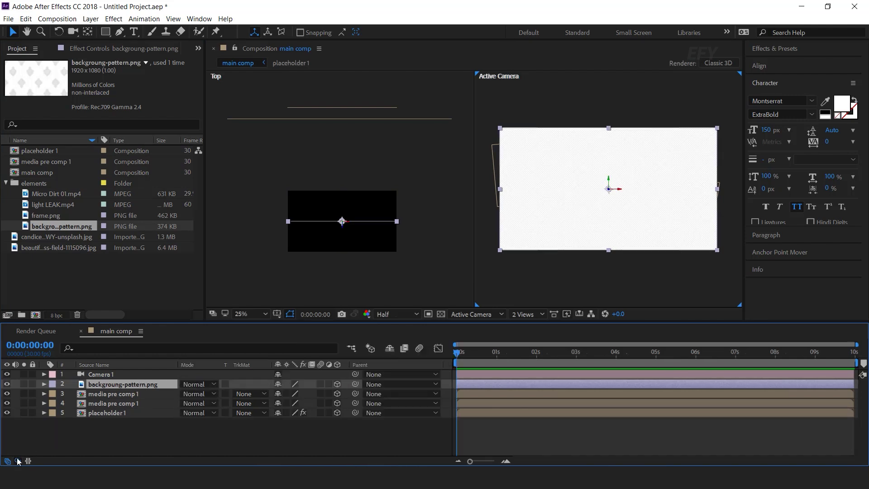
left_click(206, 384)
left_click(248, 271)
key("t")
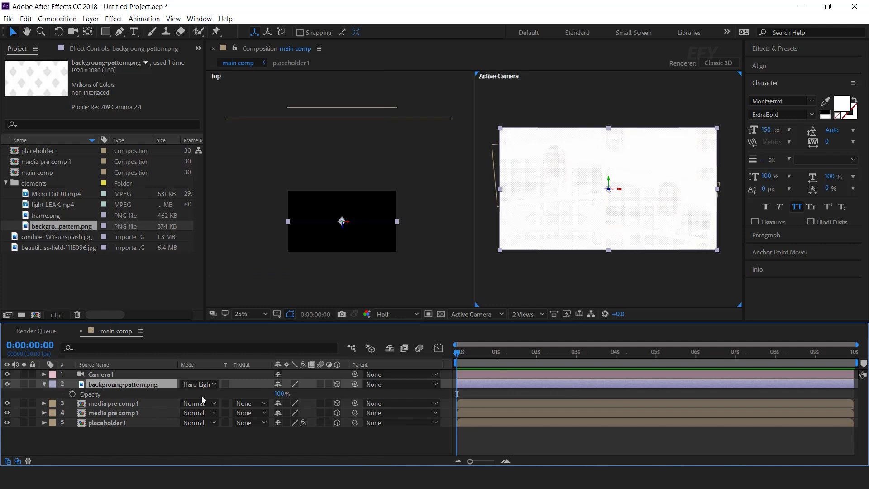
left_click(281, 393)
type("40")
key("Return")
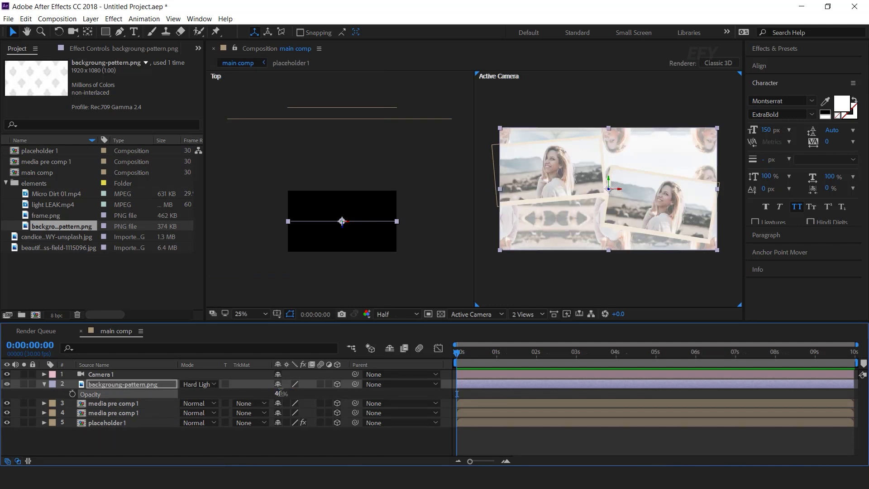
left_click(287, 441)
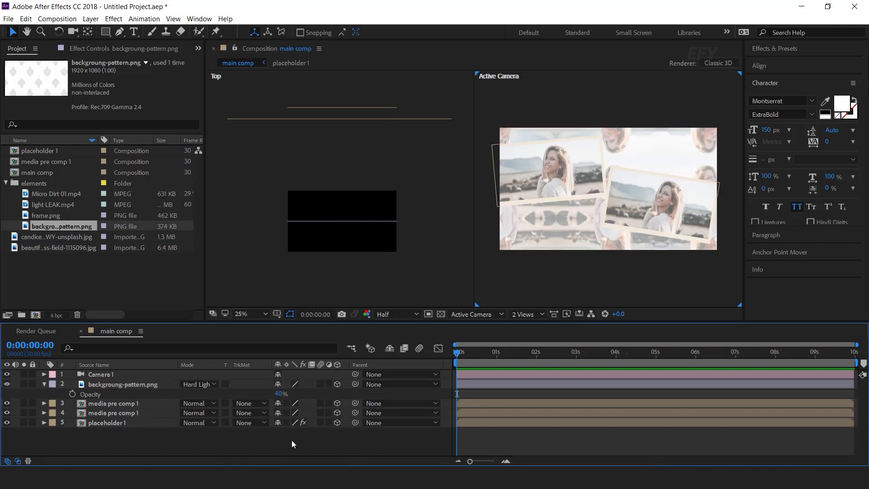
left_click(44, 384)
Move the pattern layer back in depth to just in front of the photos, and bring the left photo slightly forward.
left_click(143, 384)
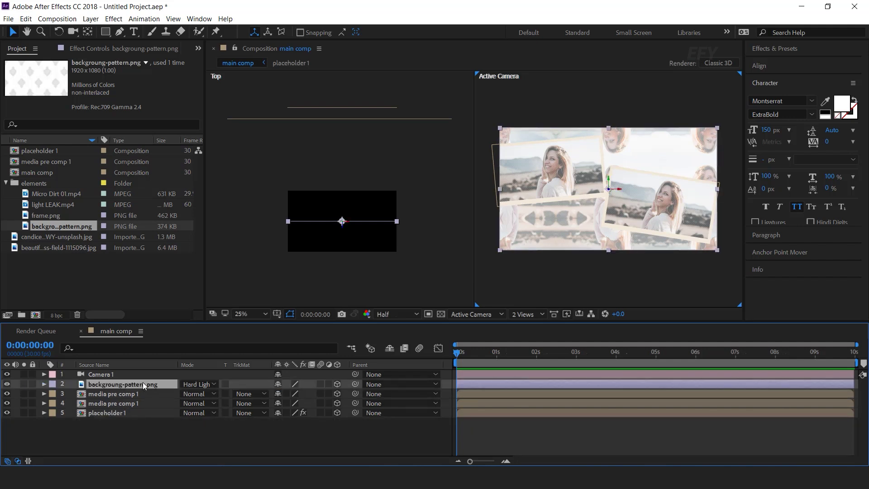
left_click_drag(344, 226, 345, 134)
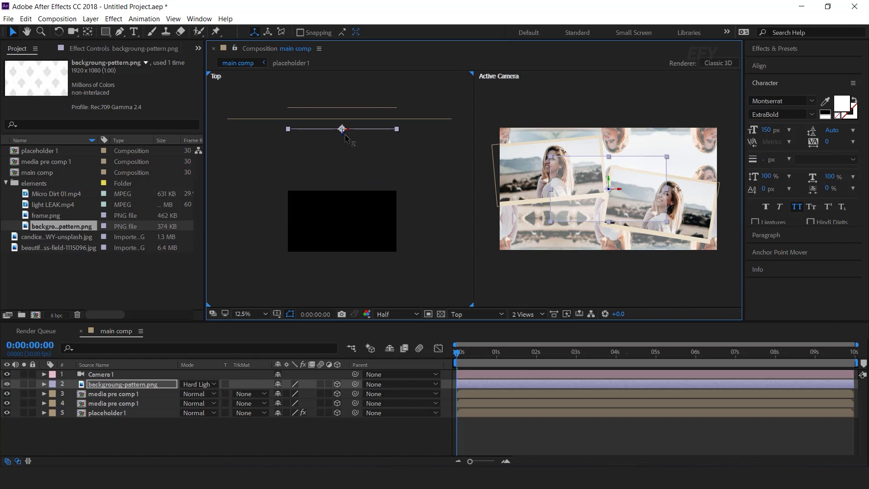
left_click(284, 119)
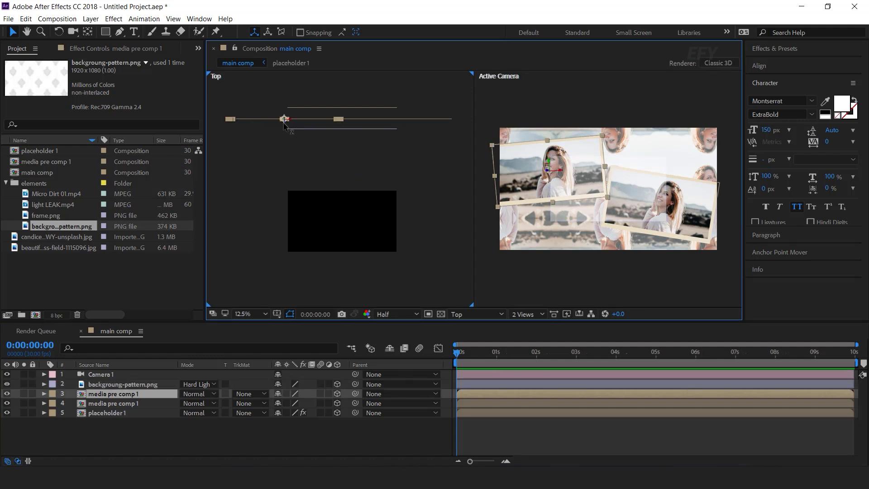
left_click_drag(284, 124, 284, 130)
Refine the depth spacing by moving the pattern slightly forward and both framed photos slightly back toward the background.
left_click(337, 136)
left_click(342, 134)
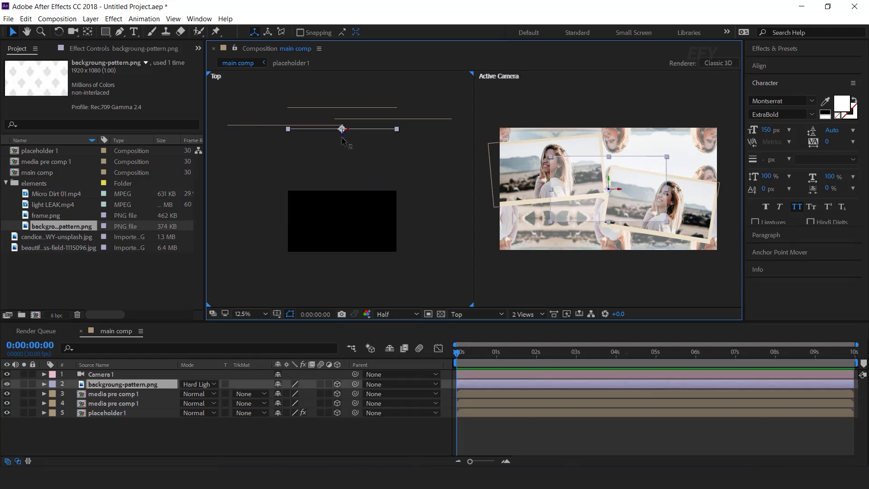
left_click_drag(454, 111, 393, 116)
left_click(283, 125)
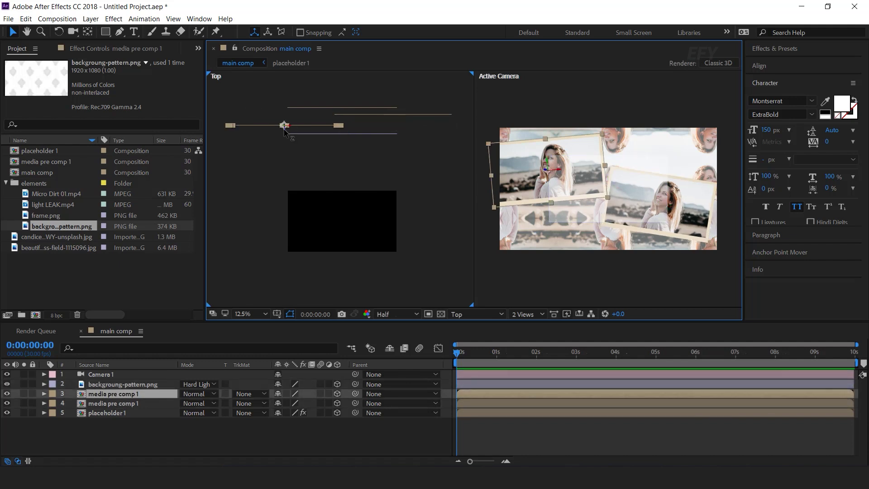
left_click_drag(284, 130, 295, 125)
left_click(391, 134)
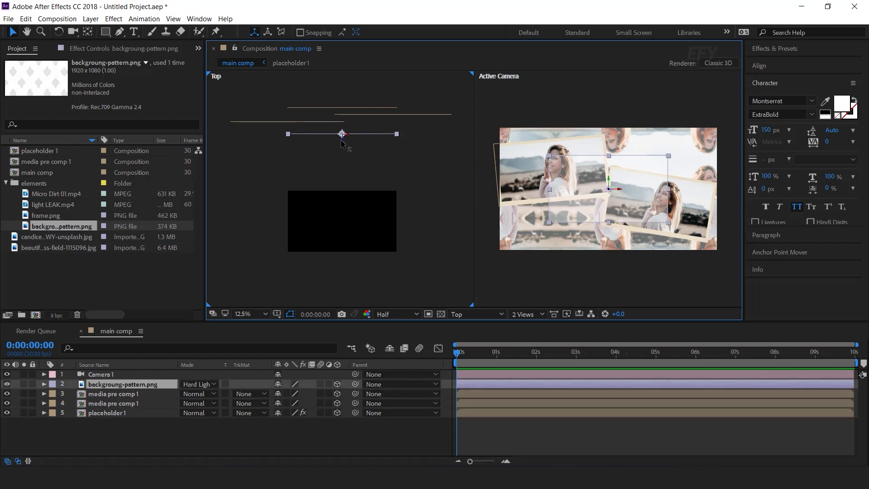
left_click(428, 172)
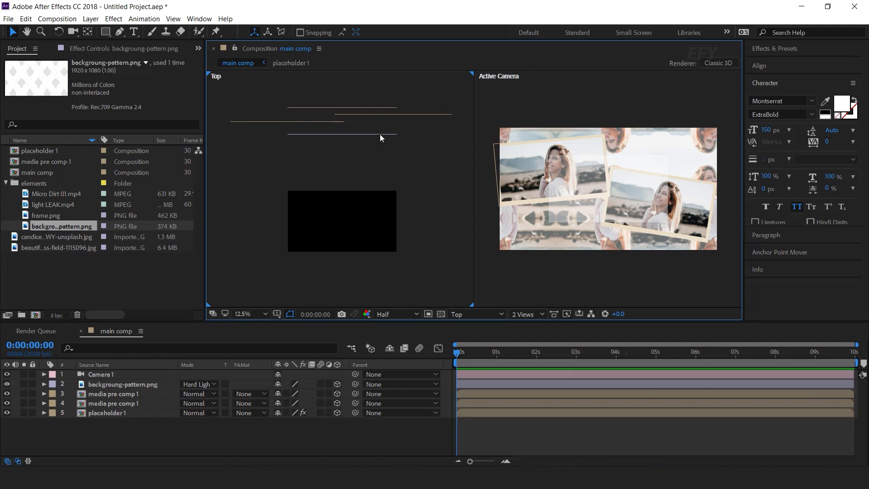
Apply the Motion Tile effect to the backgroung-pattern.png layer.
left_click(355, 134)
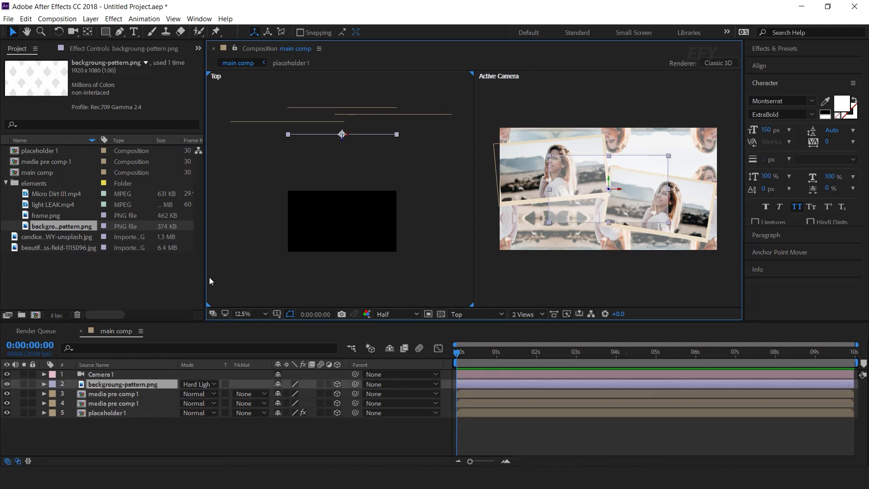
key("ctrl+space")
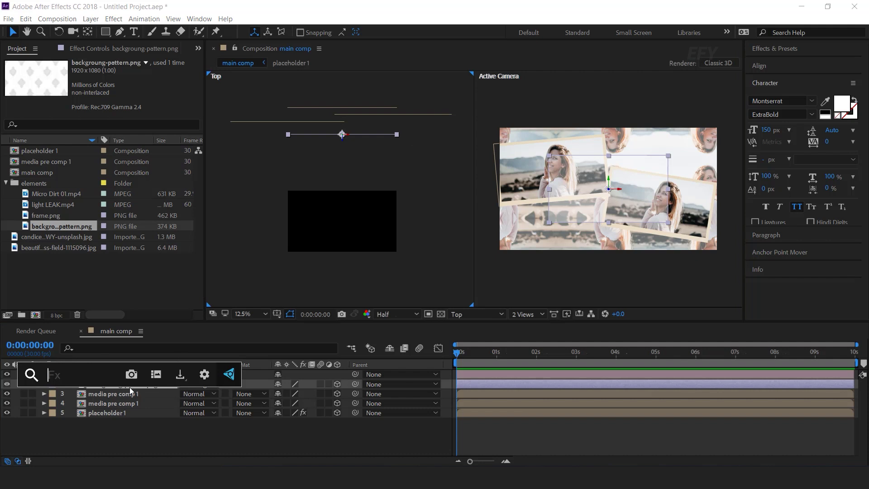
type("motion")
key("Return")
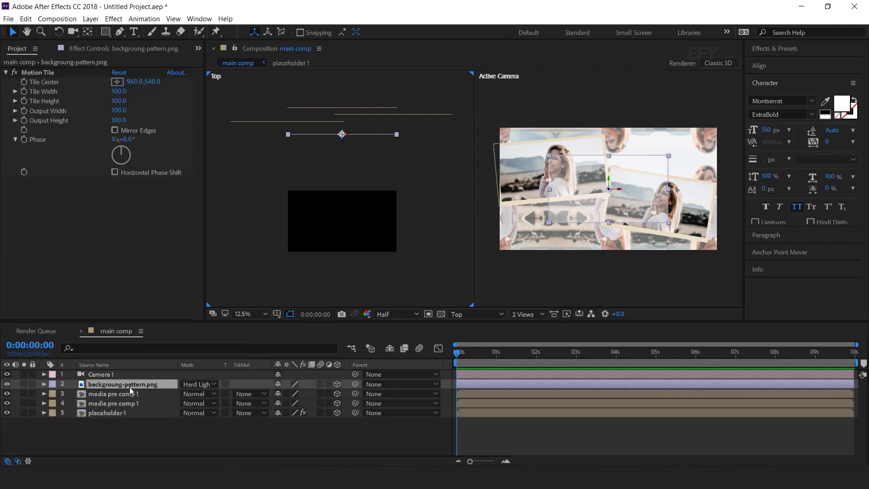
Set the pattern layer's Motion Tile output width and output height to 500.
left_click(119, 110)
type("500")
key("Tab")
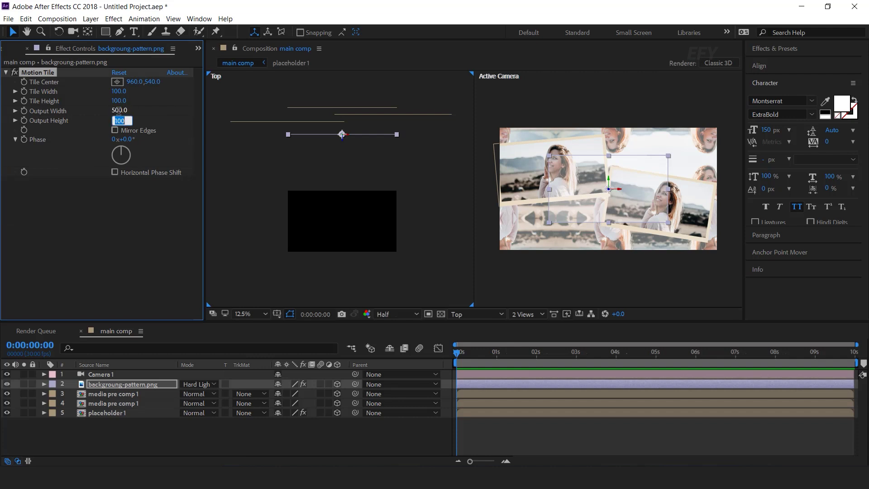
type("500")
key("Return")
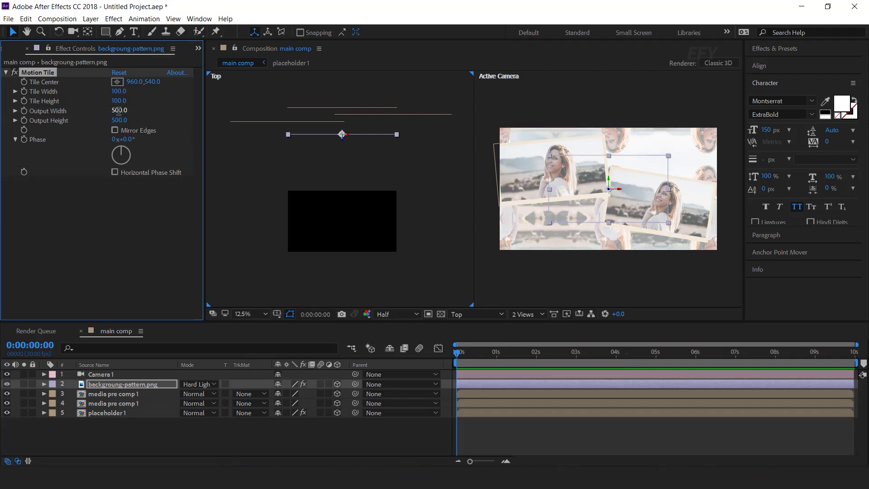
left_click(371, 436)
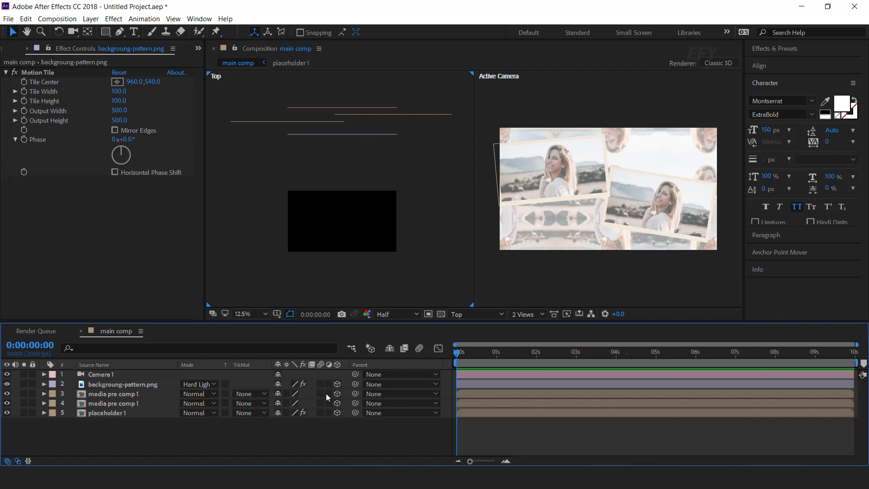
scroll(577, 205, "up", 3)
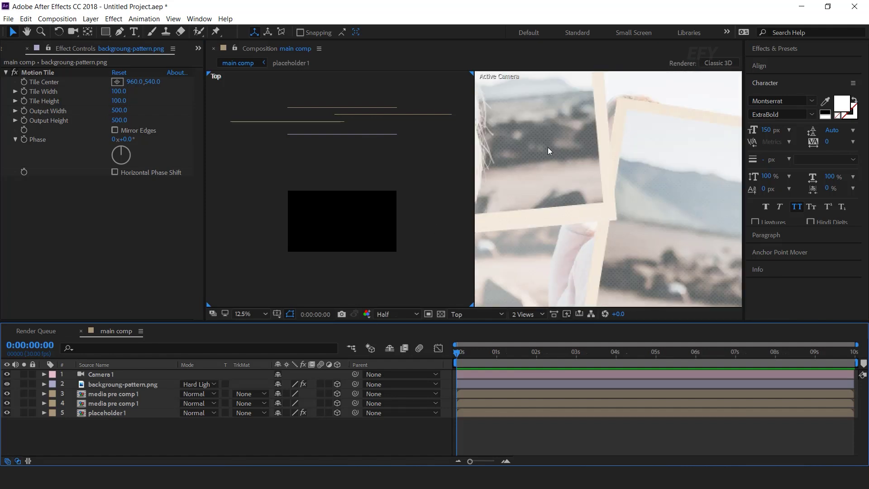
scroll(551, 150, "up", 3)
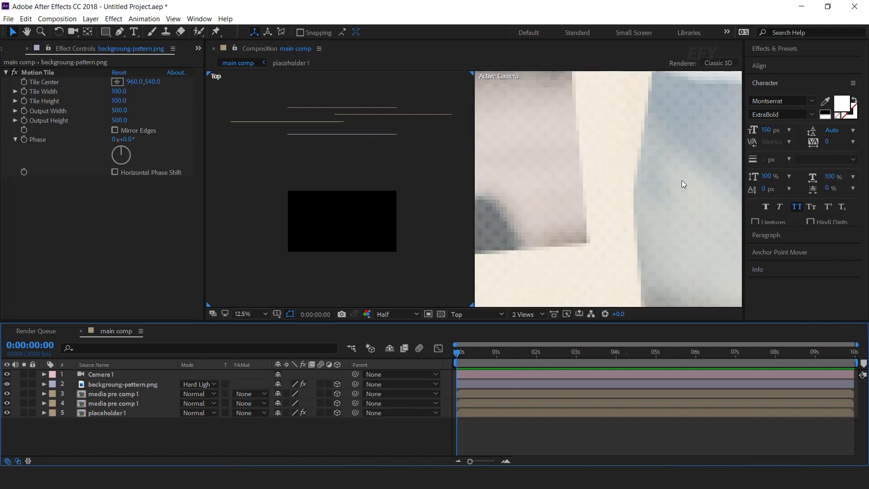
scroll(578, 197, "down", 2)
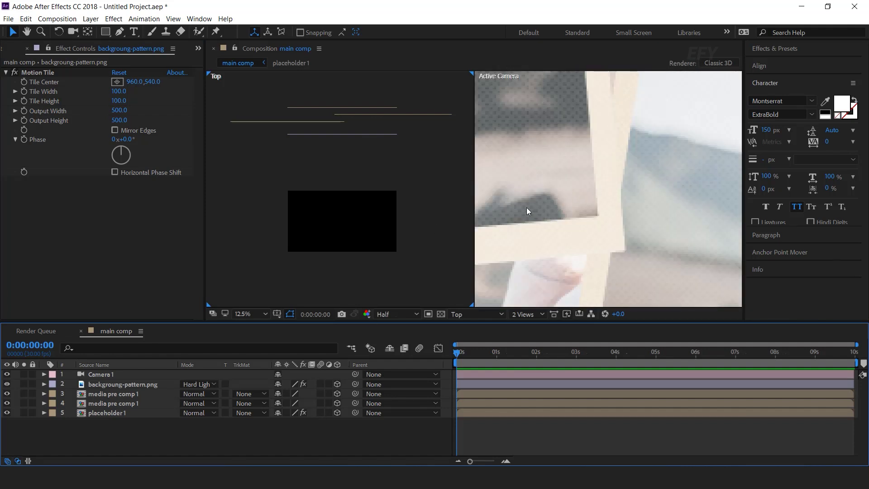
scroll(547, 202, "down", 3)
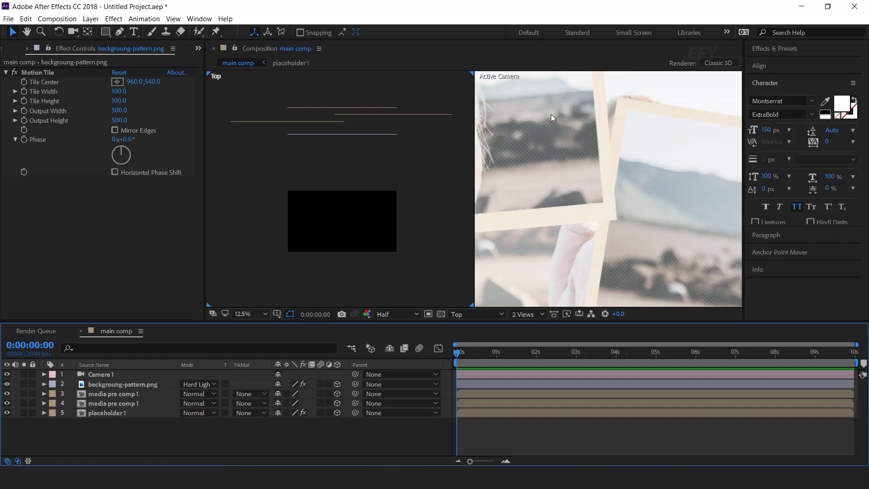
scroll(552, 118, "down", 5)
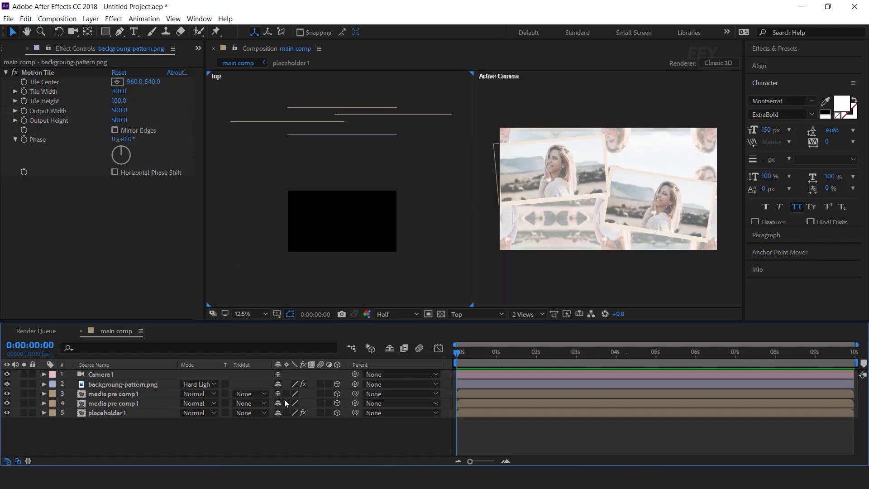
Duplicate the left photo's media pre comp 1 layer and place the copy above the pattern layer in the stack.
left_click(114, 393)
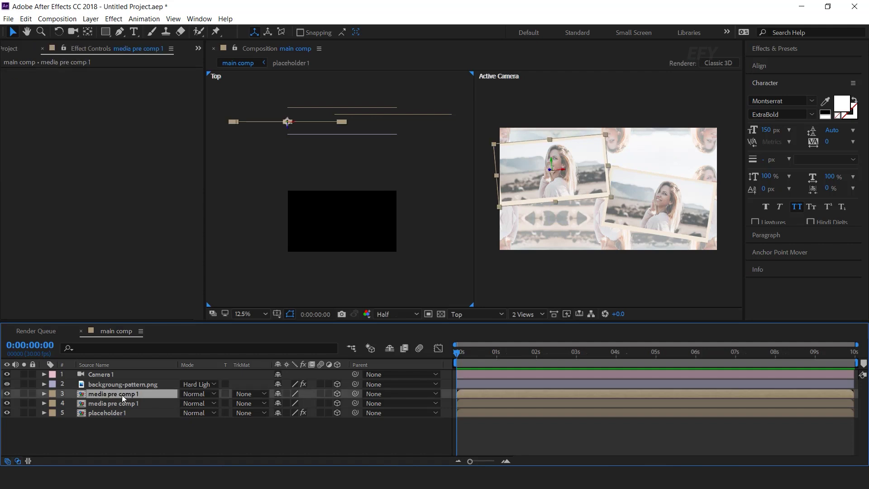
key("ctrl+d")
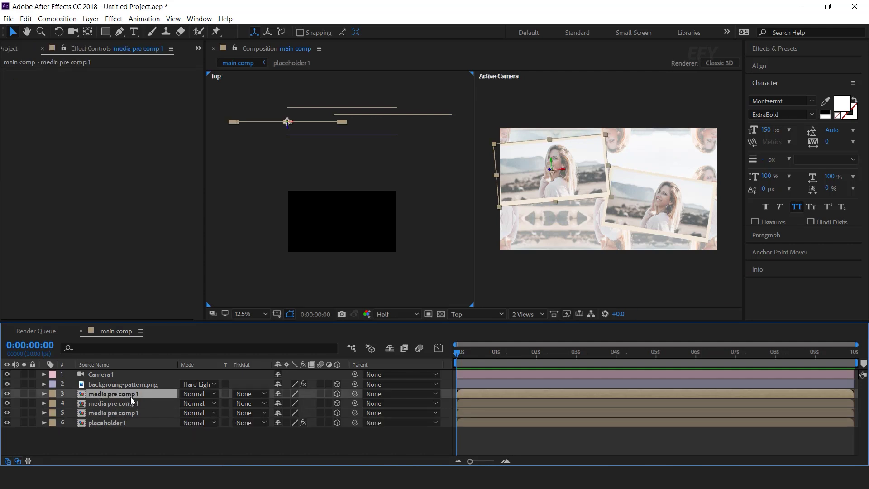
left_click_drag(129, 395, 127, 381)
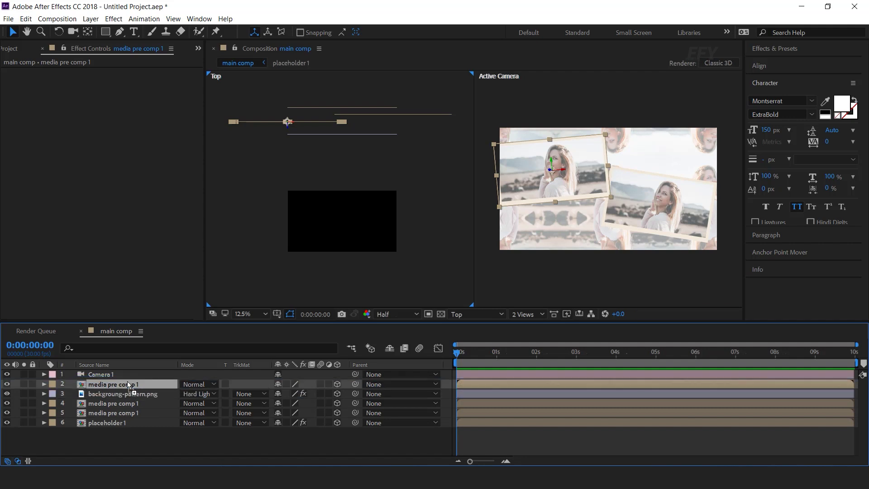
Reset the copied photo's position and orientation, and move it back in depth to just in front of the pattern.
key("p")
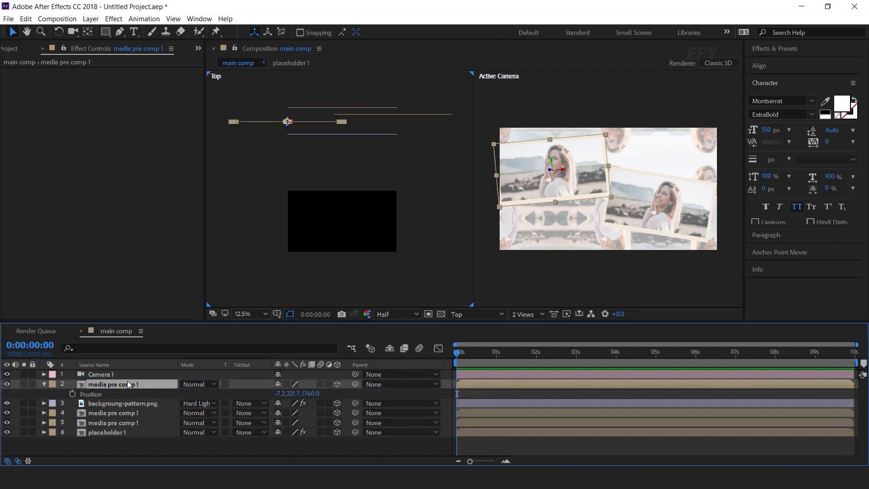
key("shift+r")
left_click(96, 396)
right_click(97, 398)
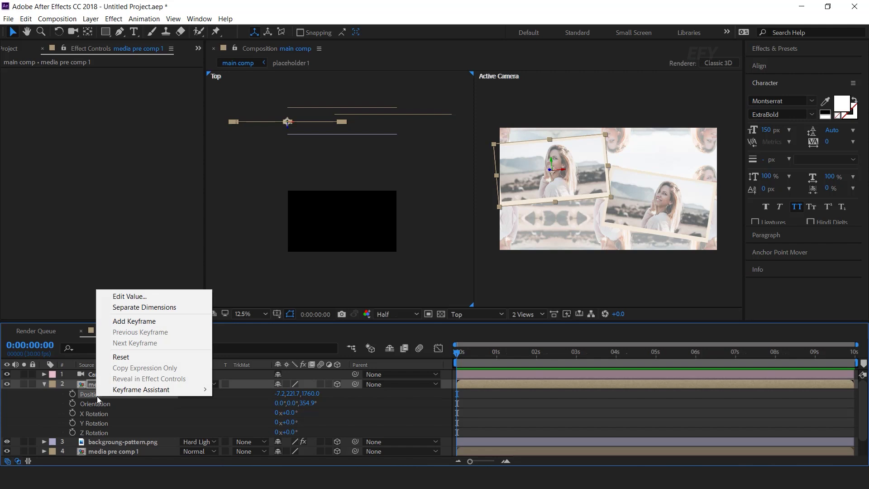
left_click(128, 358)
right_click(108, 403)
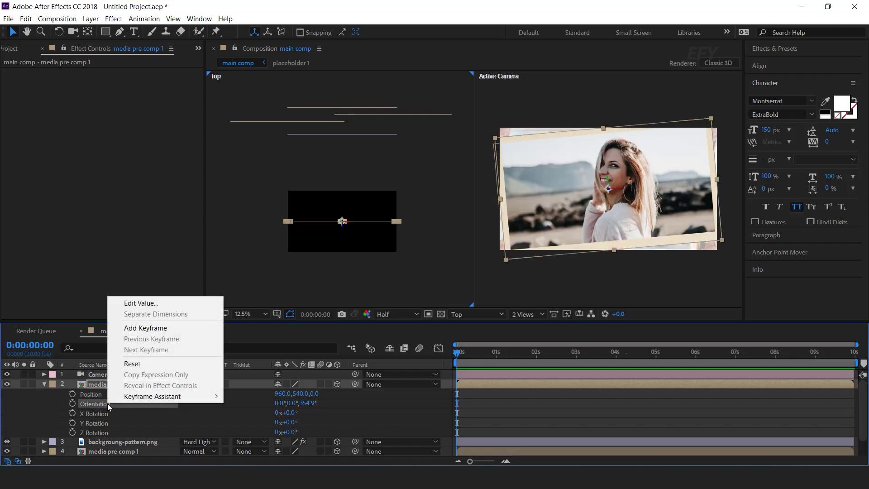
left_click(146, 364)
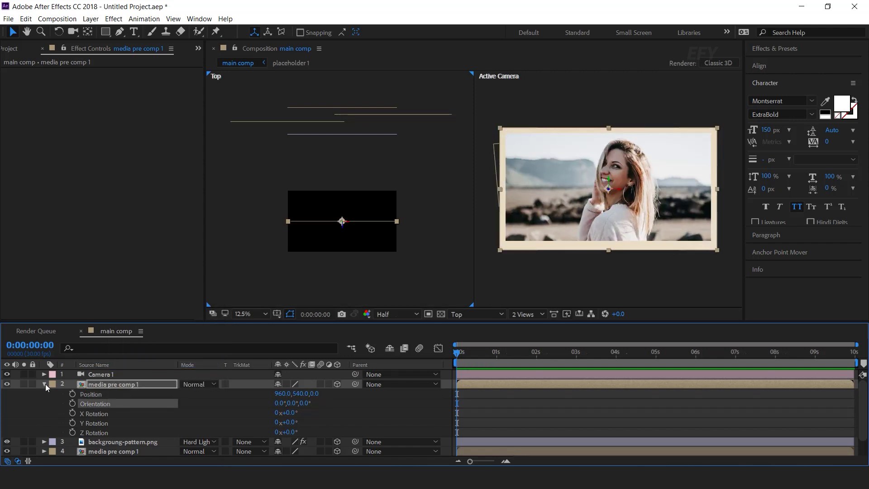
left_click(45, 384)
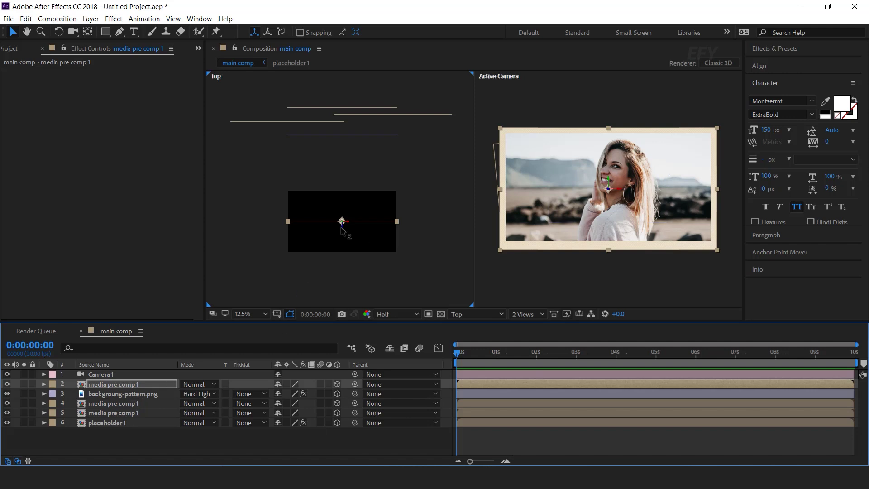
left_click_drag(343, 227, 362, 156)
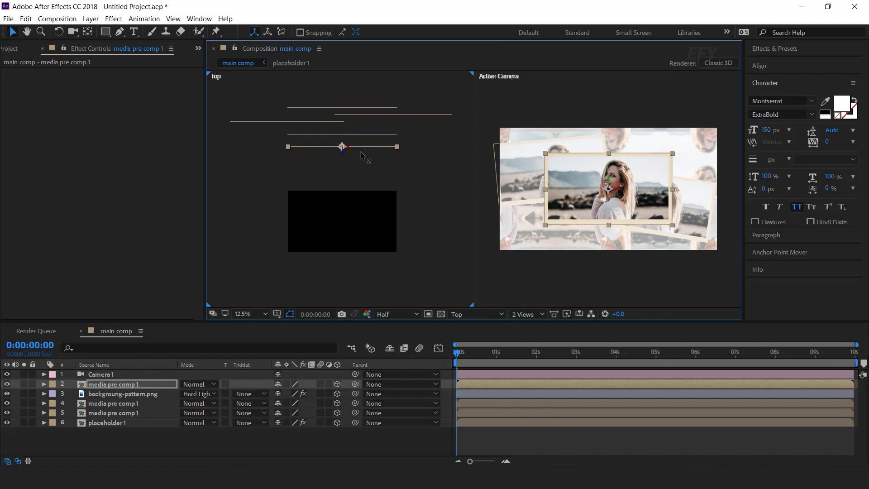
left_click(417, 435)
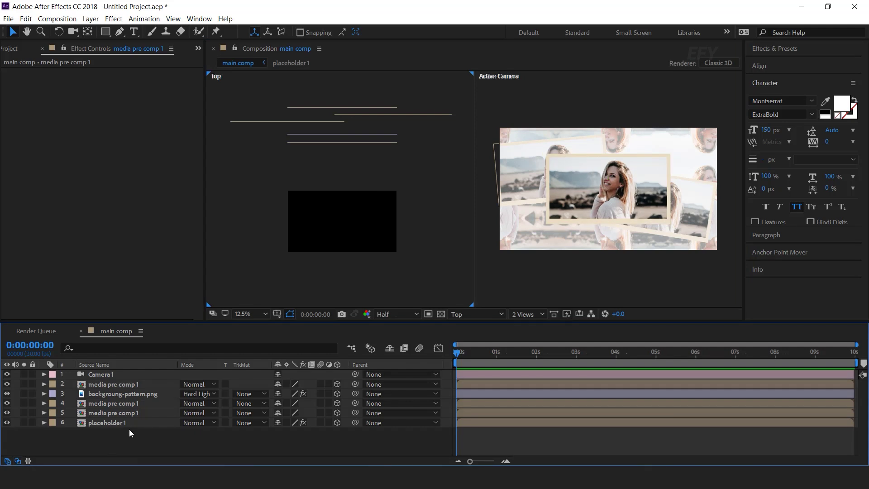
Apply the Drop Shadow effect to the right-hand tilted photo's media pre comp 1 layer.
left_click(134, 413)
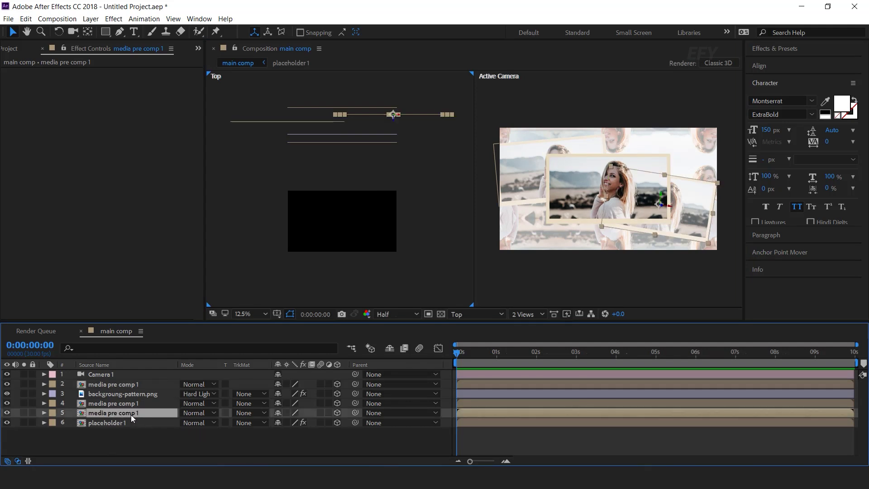
key("ctrl+space")
type("d")
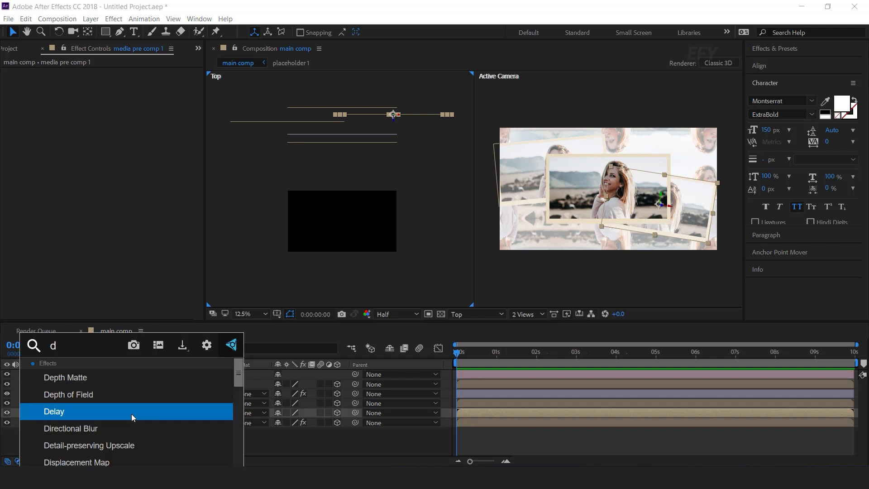
type("rop")
key("Return")
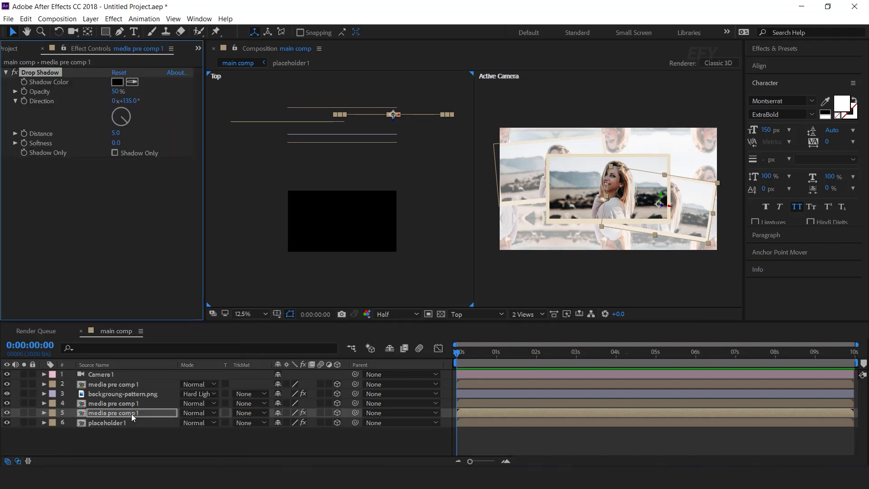
Set the drop shadow's distance to 100, softness to 200 and opacity to 25%.
left_click(116, 133)
type("100")
key("Return")
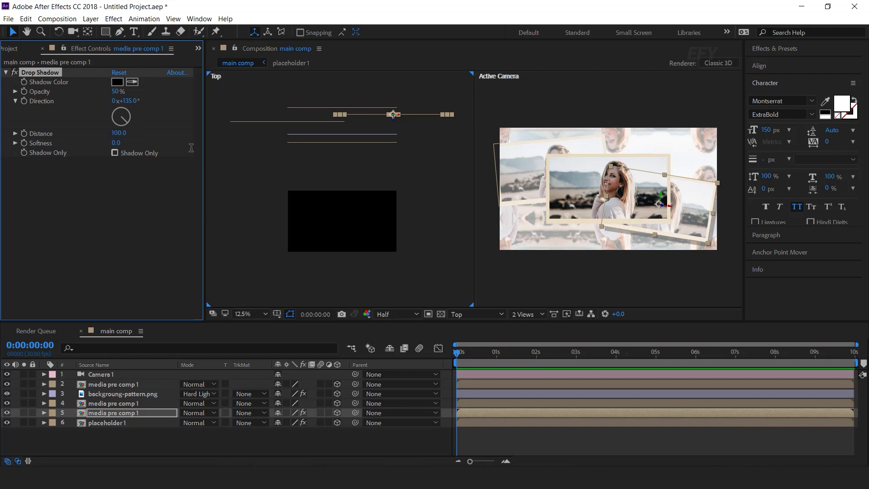
left_click(117, 143)
type("200")
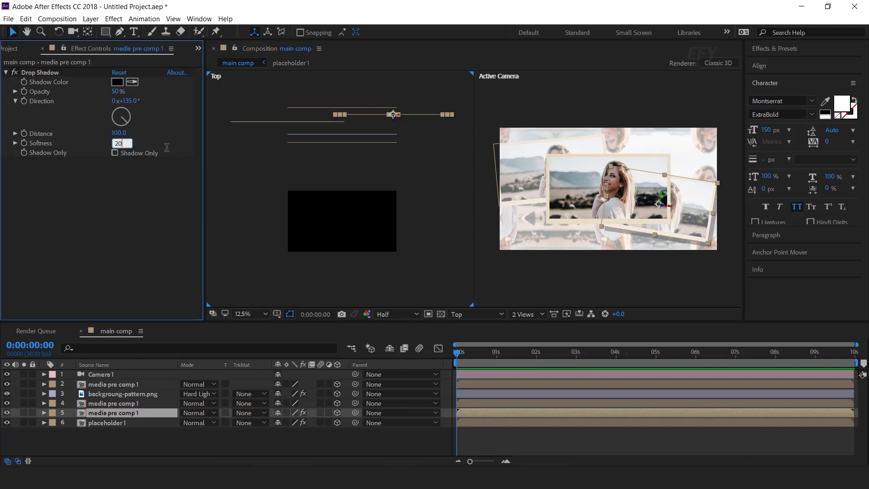
key("Return")
key("Return")
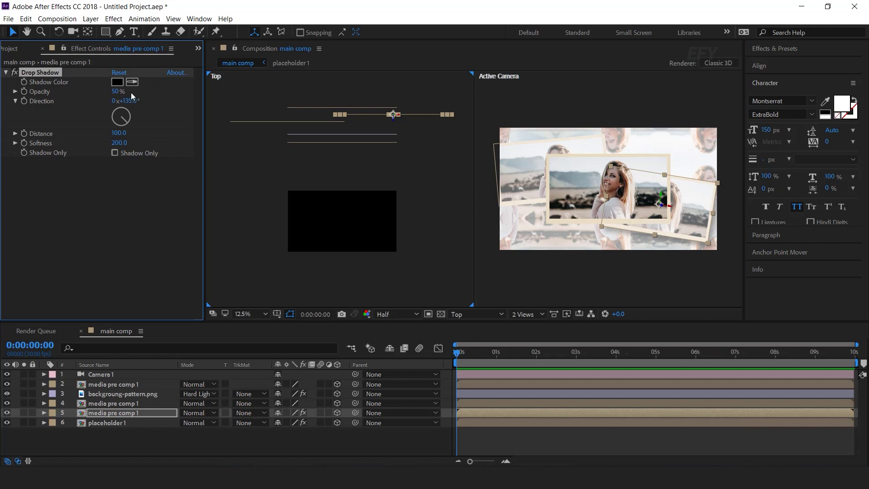
left_click(116, 92)
type("25")
key("Return")
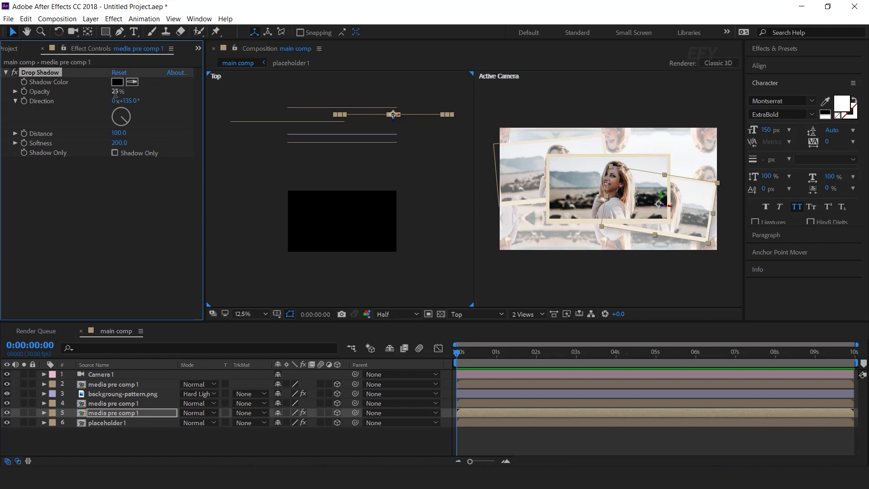
Copy the configured Drop Shadow effect to the left tilted photo and the centered photo layers.
left_click(74, 175)
left_click(63, 73)
left_click(114, 401)
left_click(116, 382, "ctrl")
key("ctrl+v")
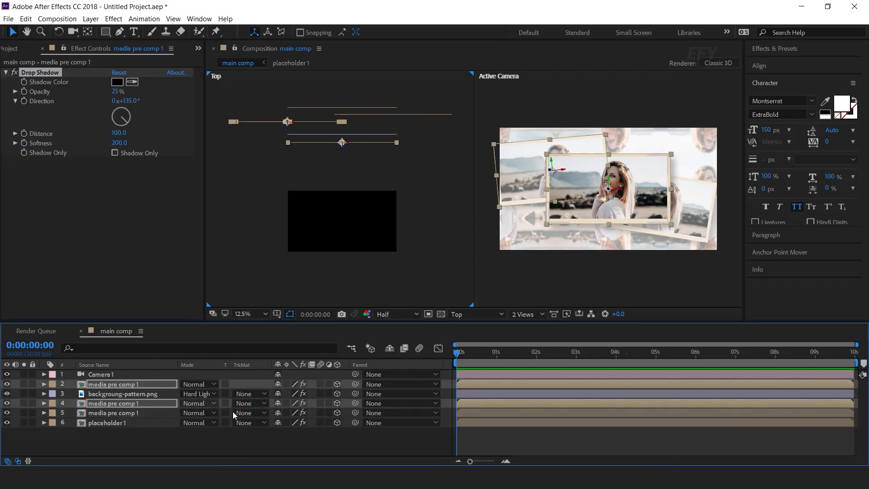
left_click(244, 443)
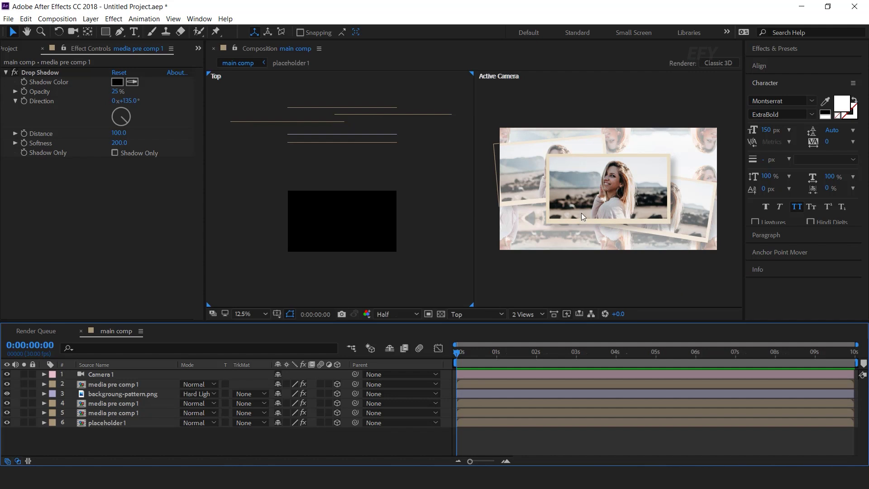
Spread the two tilted photos slightly outward and switch the composition to a single, enlarged Active Camera view.
left_click(517, 183)
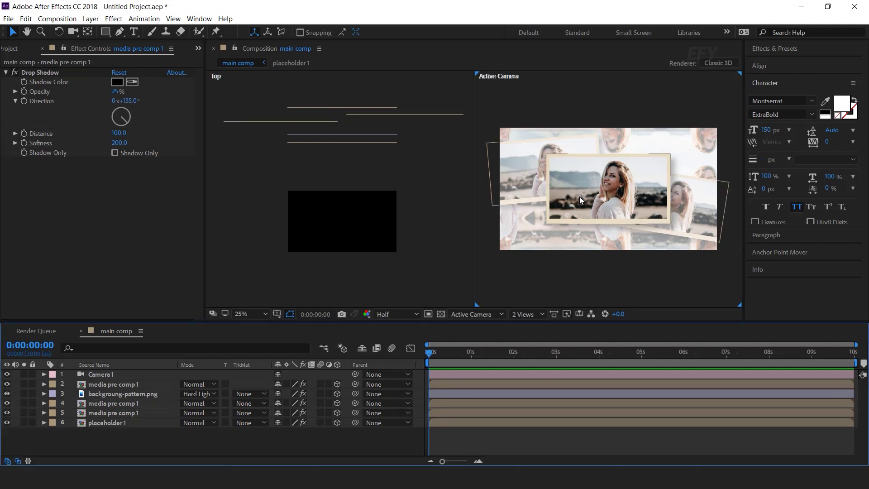
left_click(527, 314)
left_click(564, 327)
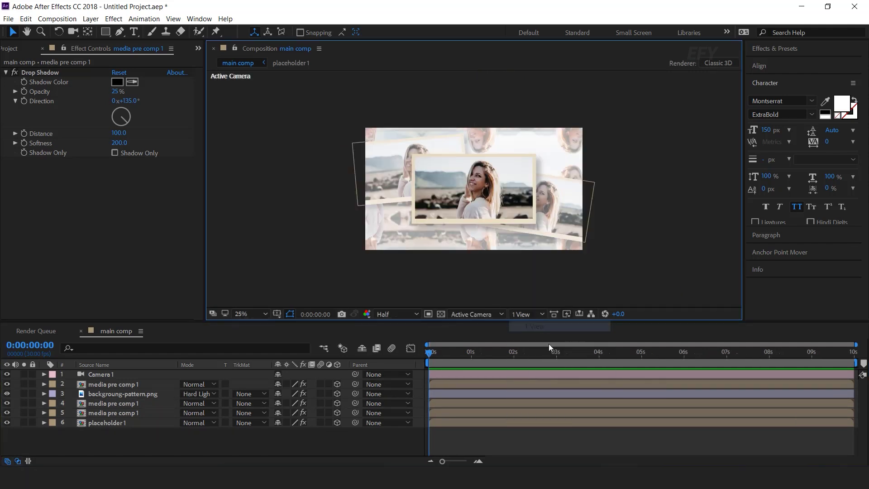
key("period")
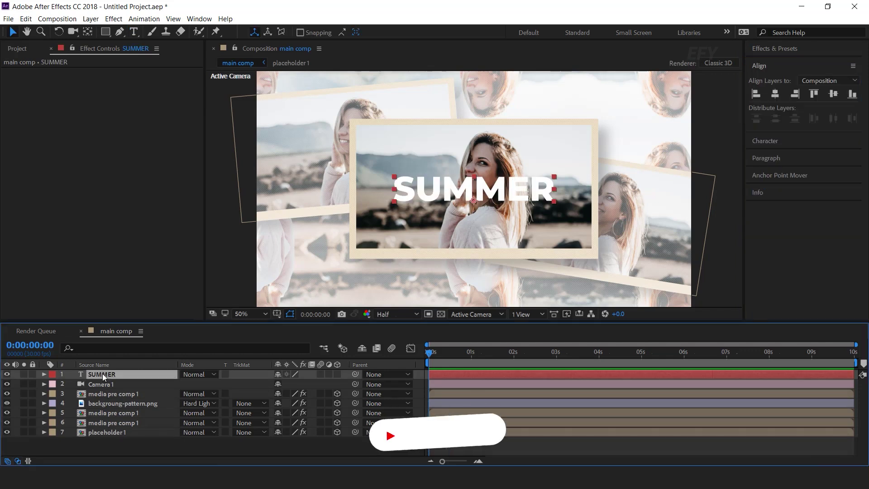
Apply a Drop Shadow to the SUMMER text layer with a softness of 20 and a distance of 10.
key("ctrl+space")
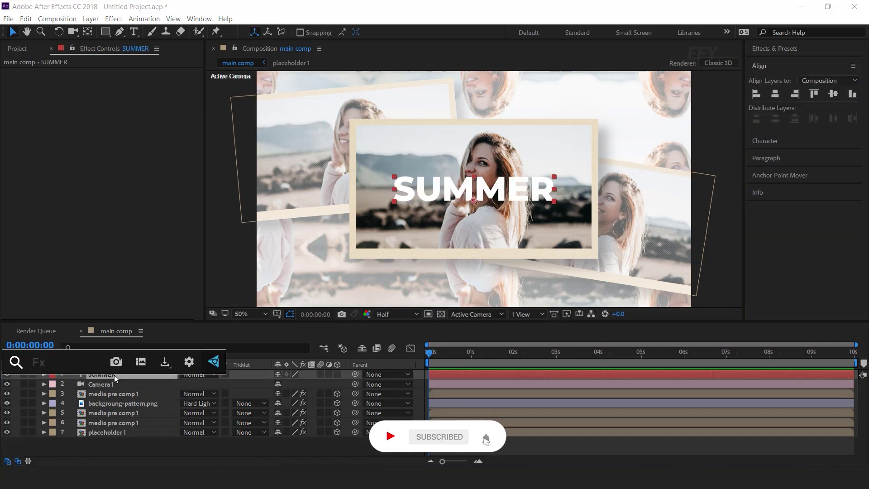
type("drop")
key("Return")
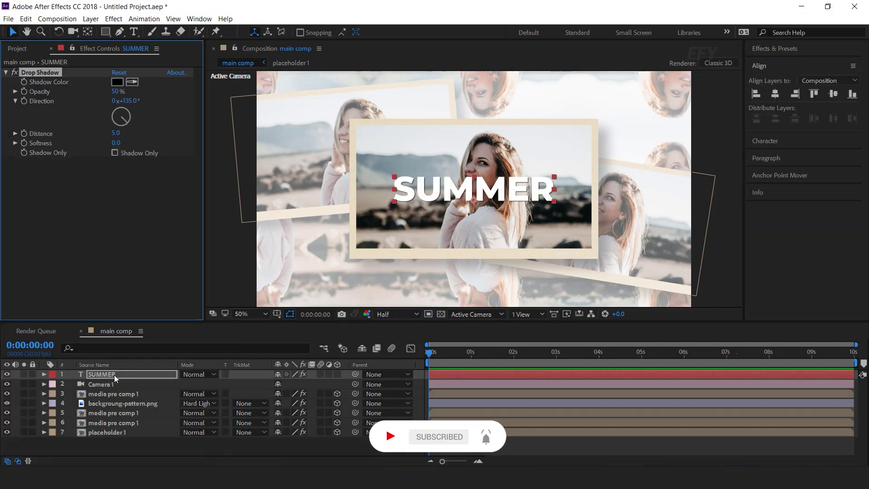
left_click(116, 142)
type("20")
key("Return")
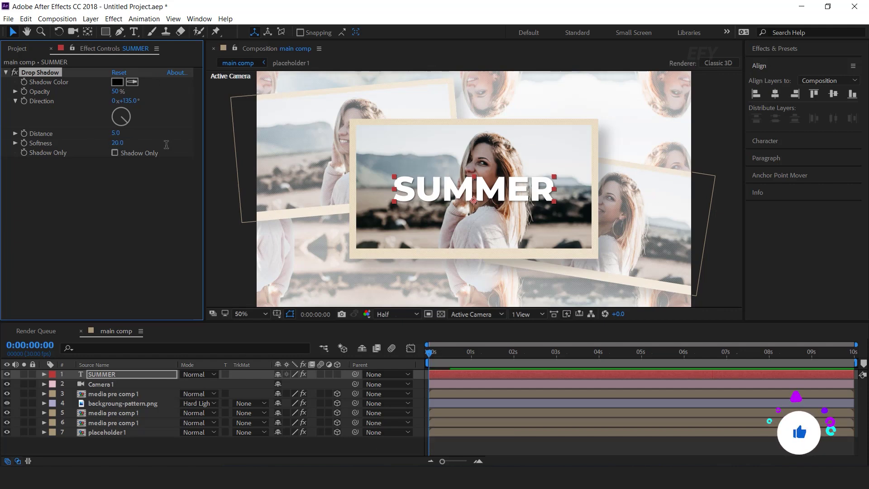
left_click(116, 133)
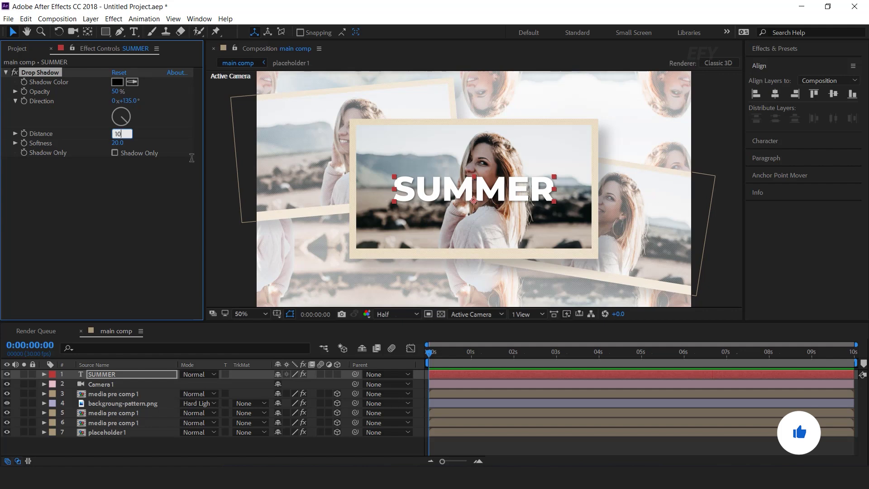
key("Return")
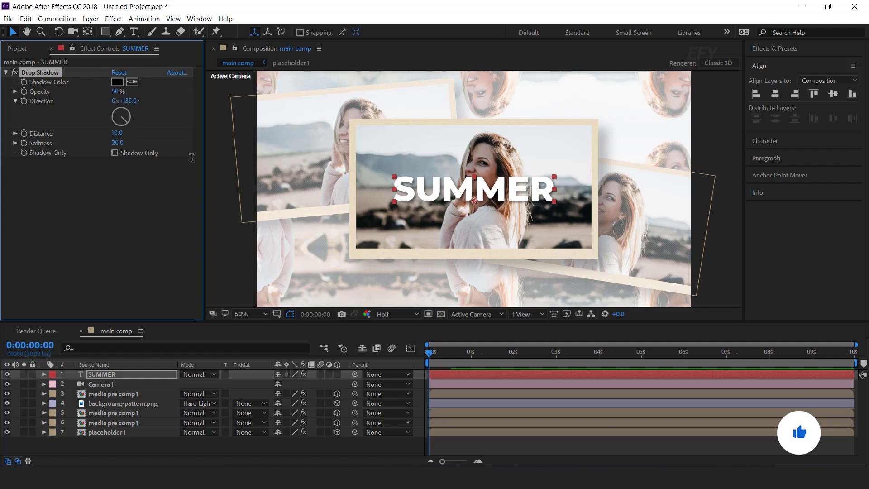
Set the opacity of the SUMMER title's drop shadow to 20%.
left_click(116, 91)
type("20")
key("Return")
left_click(395, 460)
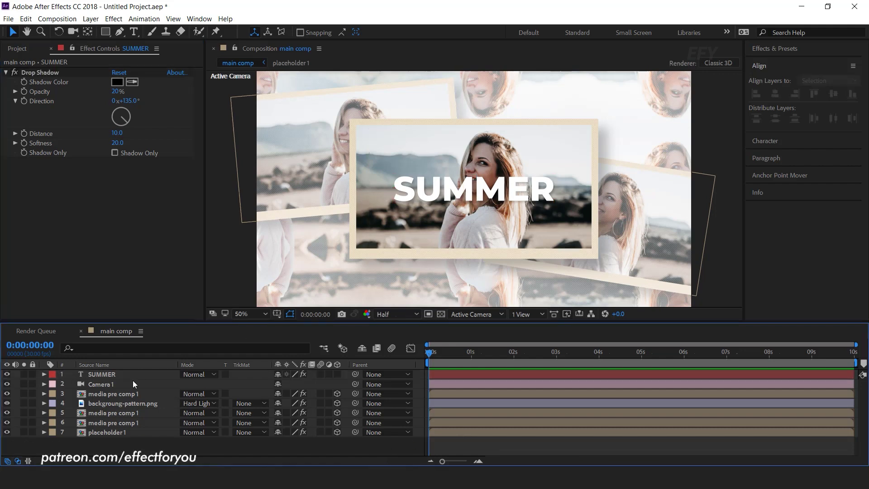
Add a Tracking text animator to the SUMMER layer and bring its Tracking Amount property into view.
left_click(114, 377)
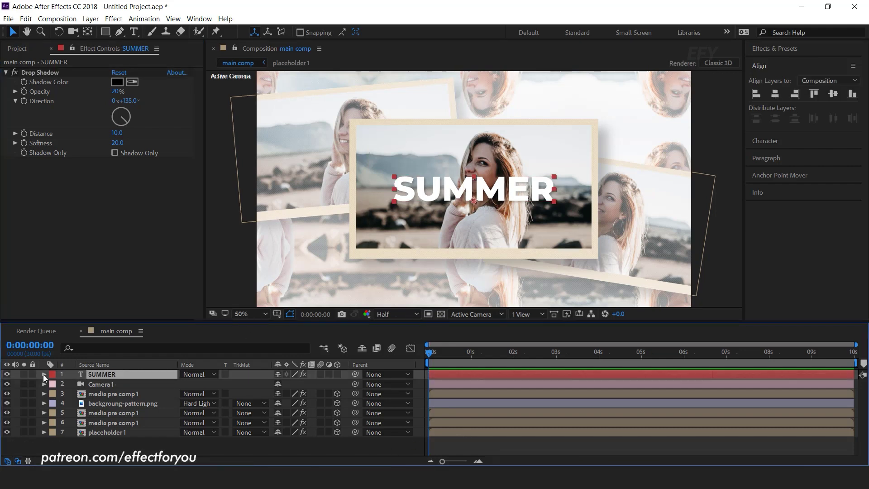
left_click(43, 373)
left_click(344, 384)
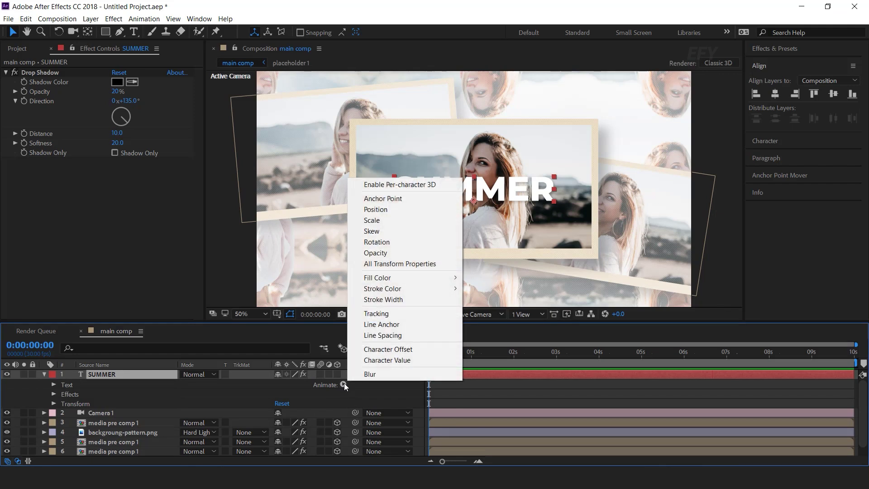
left_click(378, 312)
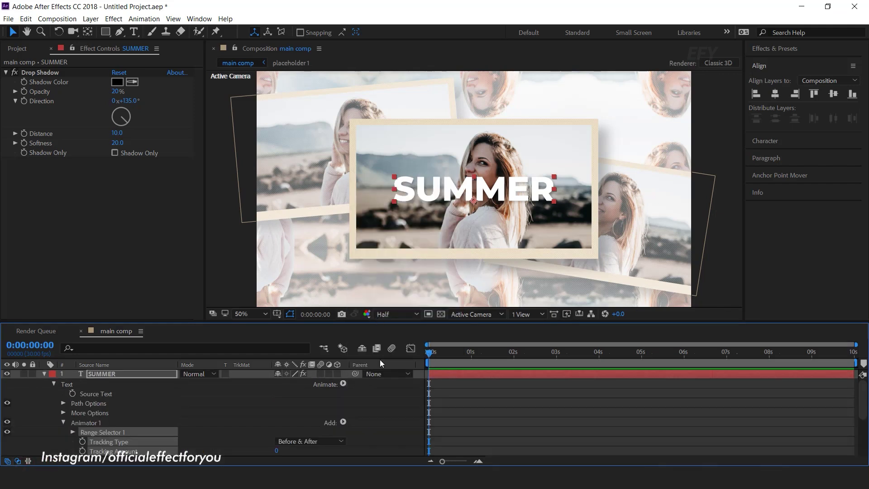
scroll(367, 405, "down", 3)
left_click(354, 391)
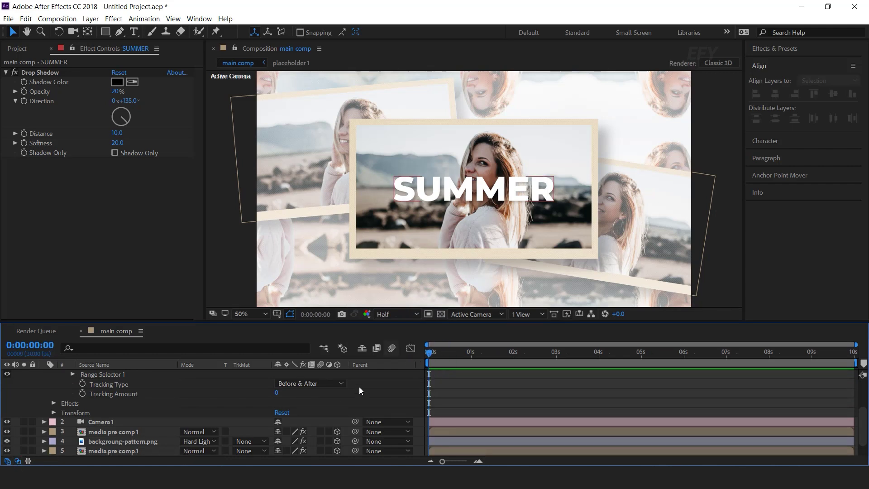
Keyframe the title's Tracking Amount from 0 at the start to 40 at 0:00:00:20.
left_click(82, 393)
key("equal")
left_click_drag(431, 349, 485, 352)
left_click(276, 392)
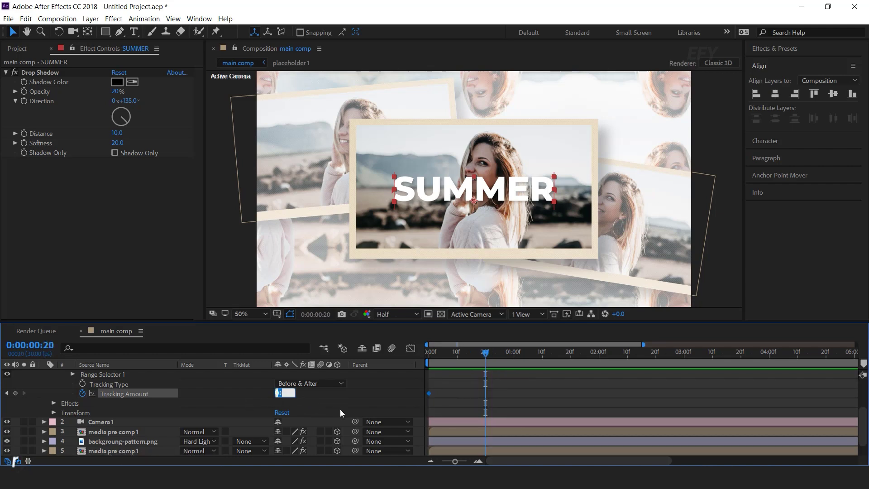
type("400")
key("BackSpace")
key("Return")
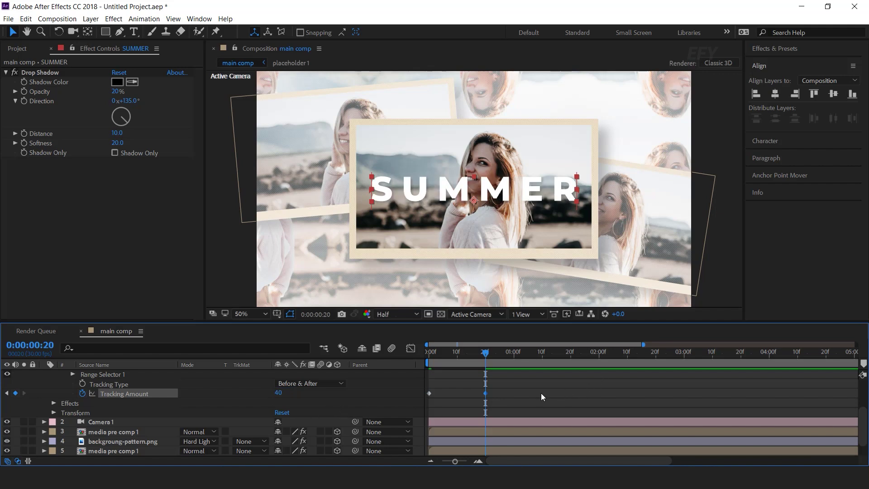
Hold the Tracking Amount at 40 with a keyframe at 0:00:01:01, and keyframe it to 0 at 0:00:01:18.
left_click(517, 353)
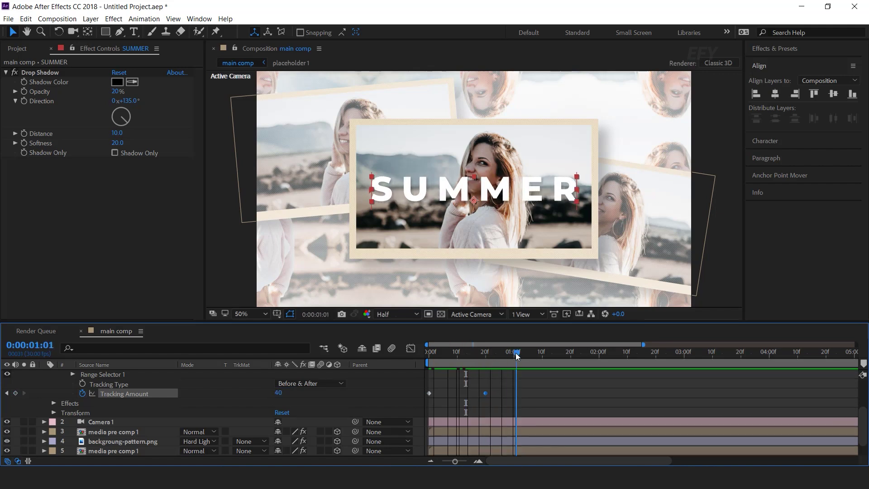
left_click(15, 392)
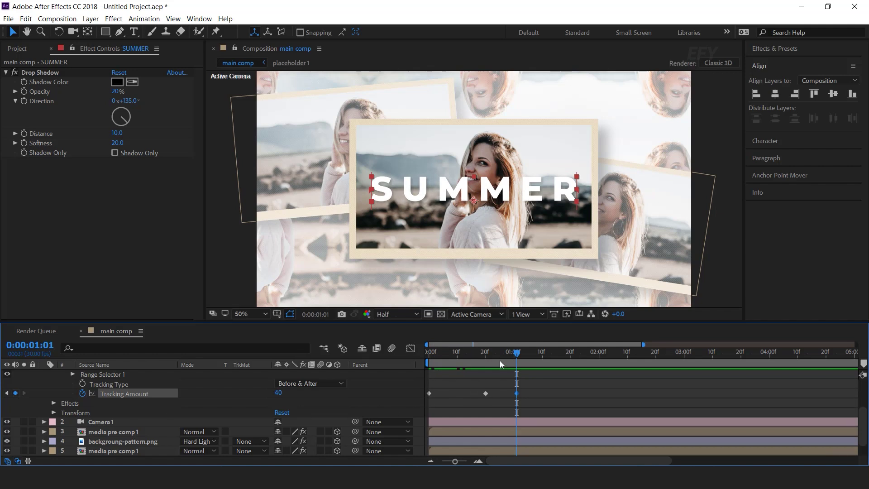
left_click_drag(519, 356, 565, 354)
left_click(279, 392)
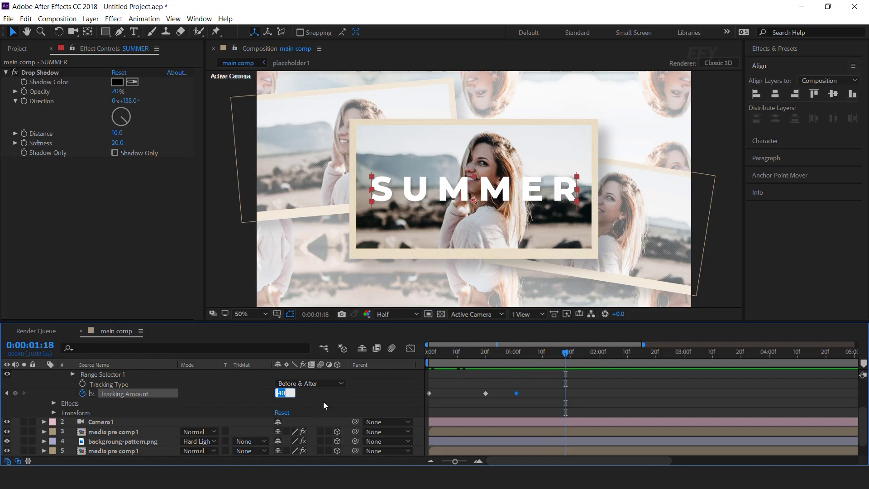
type("0")
key("Return")
key("Home")
left_click(550, 394)
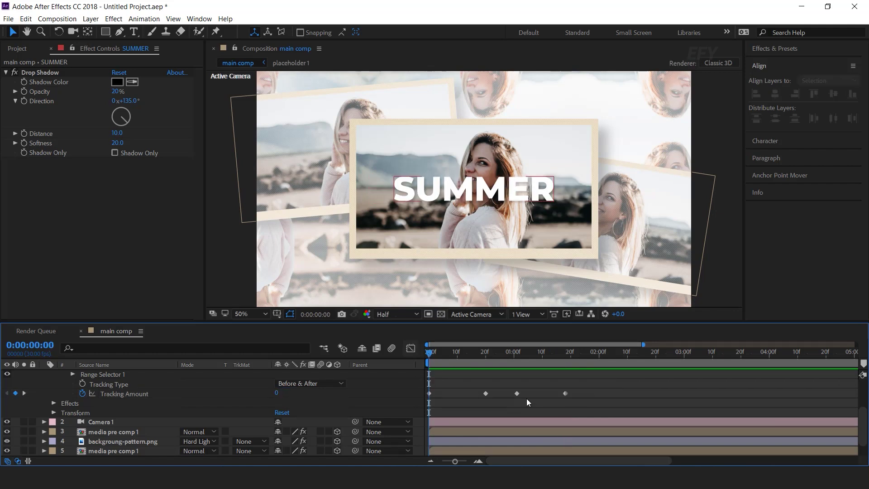
Apply Easy Ease to all four Tracking Amount keyframes.
left_click_drag(623, 380, 437, 403)
right_click(486, 393)
mouse_move(605, 387)
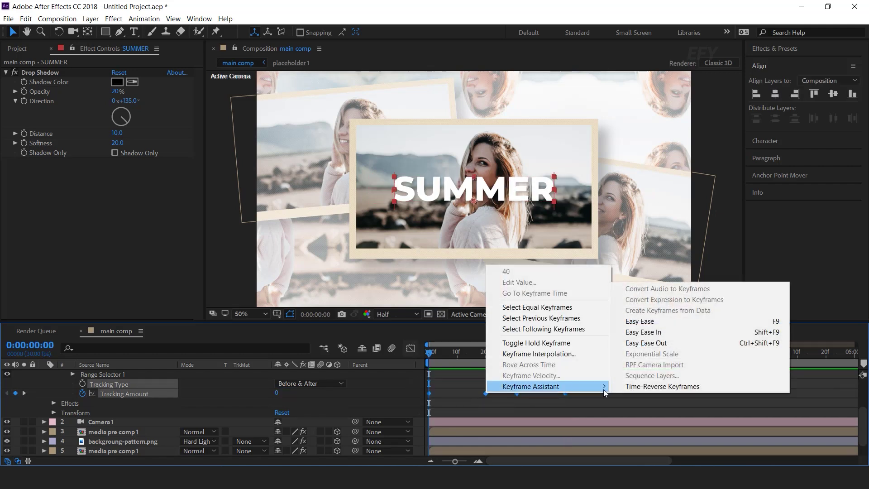
left_click(639, 320)
Reshape the Tracking Amount speed curves in the graph editor with stronger easing influence, and return to the keyframe view at frame 0.
left_click(411, 348)
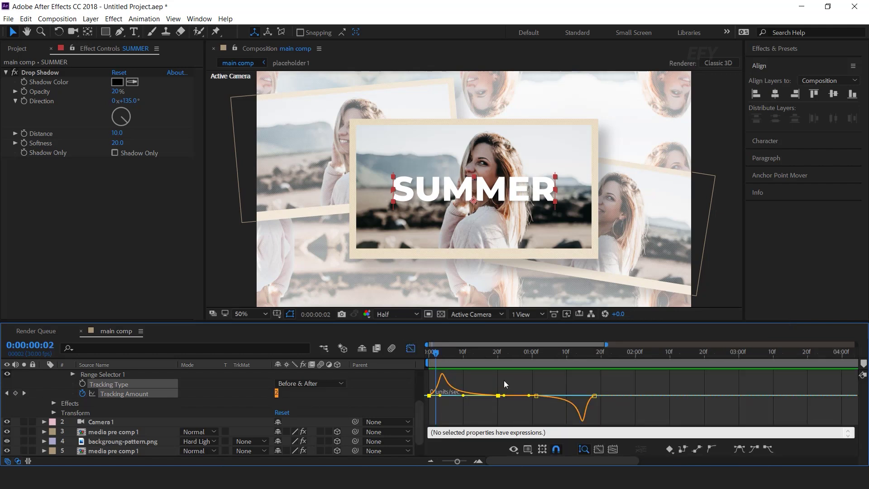
left_click_drag(504, 380, 507, 412)
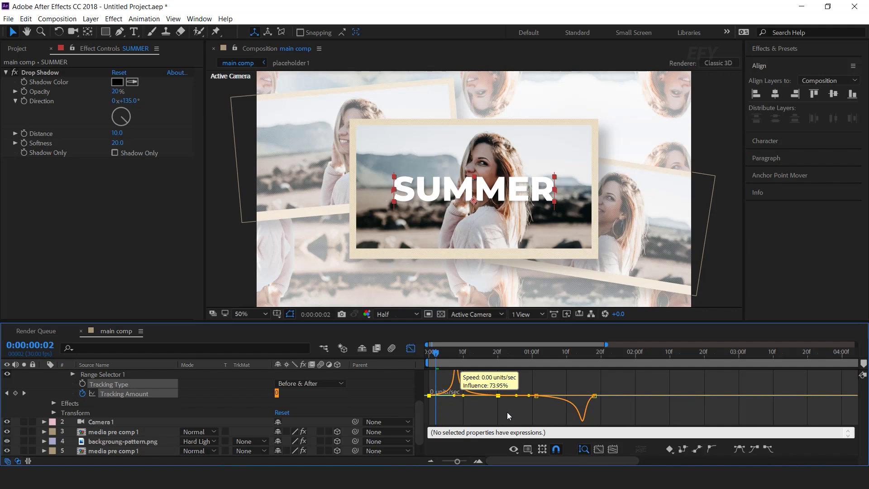
left_click(594, 403)
left_click_drag(587, 403, 590, 434)
key("Home")
key("shift+F3")
Shift the last three Tracking Amount keyframes slightly earlier, to about frames 18, 26 and 43, and preview the title animation.
left_click_drag(630, 379, 475, 397)
key("space")
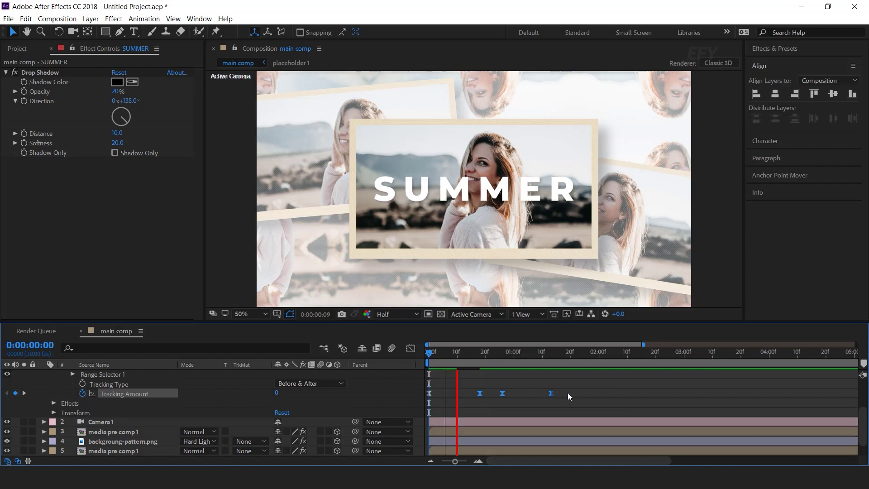
key("space")
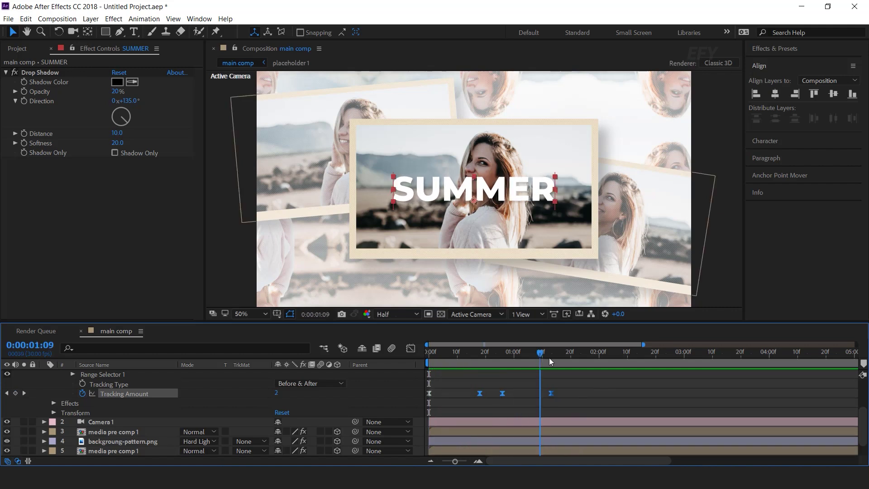
Collapse the SUMMER layer's properties and move the layer below Camera 1 in the stack.
left_click(592, 395)
scroll(120, 382, "up", 3)
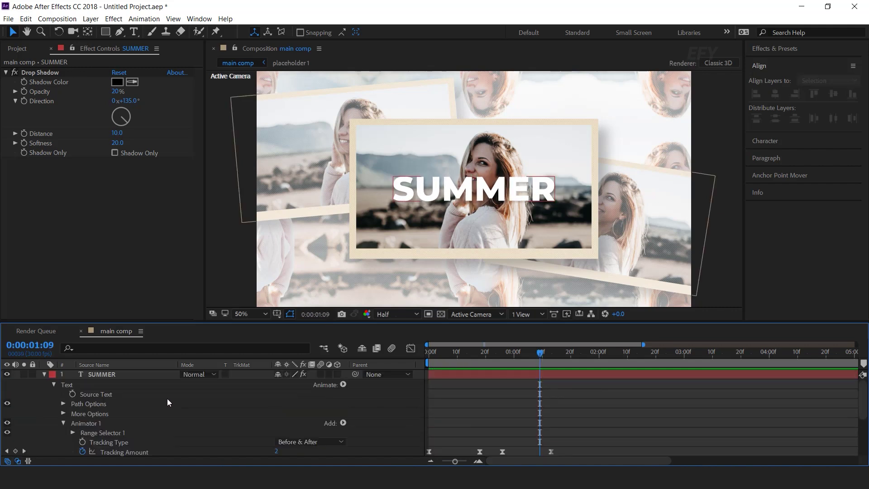
left_click(44, 374)
key("ctrl+bracketleft")
key("space")
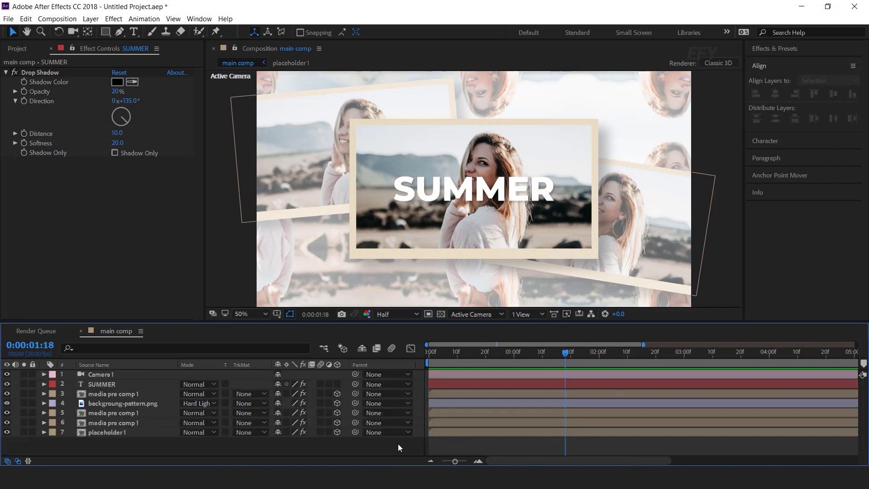
Create a null object in the main comp and make it a 3D layer.
right_click(417, 373)
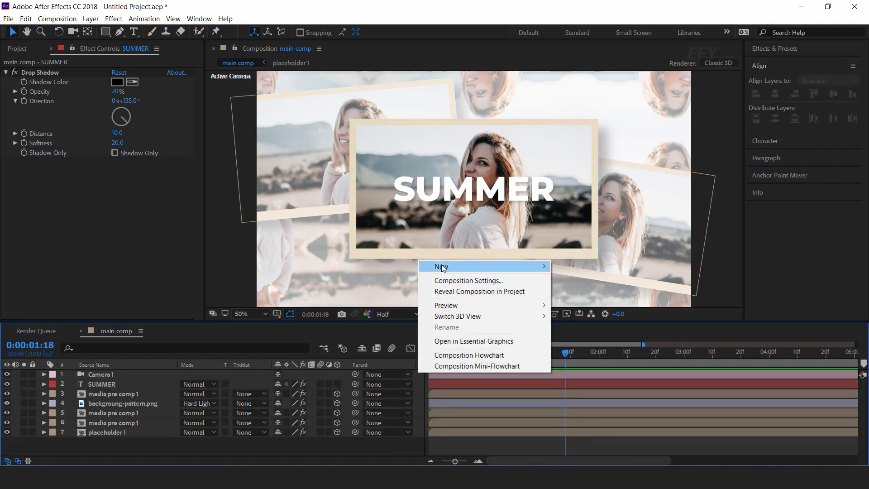
mouse_move(468, 267)
left_click(588, 322)
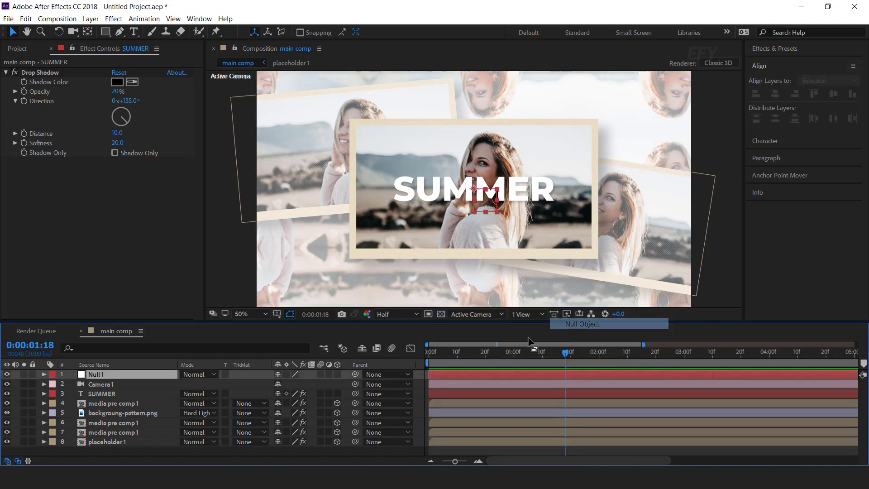
left_click(337, 373)
Parent Camera 1 to Null 1 and turn the SUMMER text into a 3D layer.
left_click(101, 384)
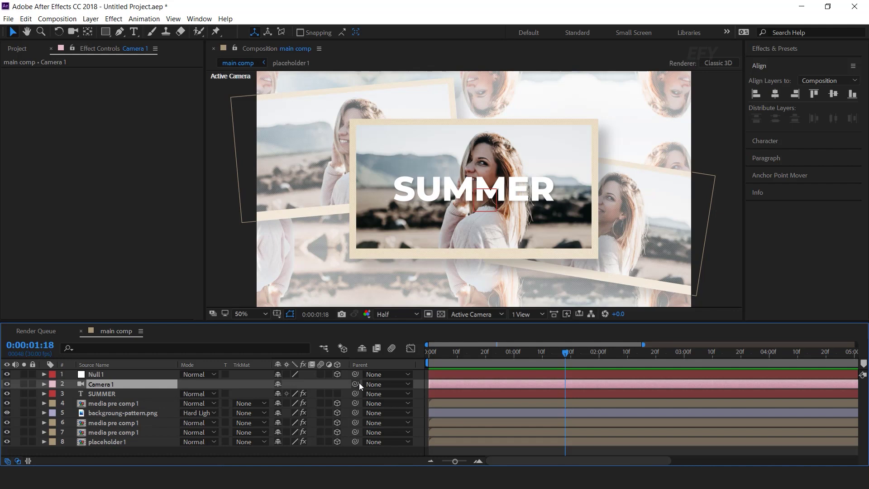
left_click_drag(355, 385, 104, 373)
left_click(116, 394)
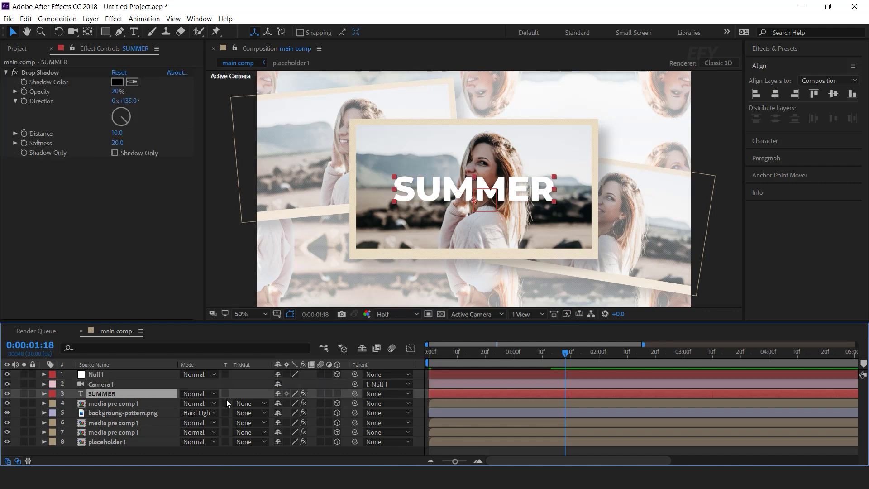
left_click(337, 393)
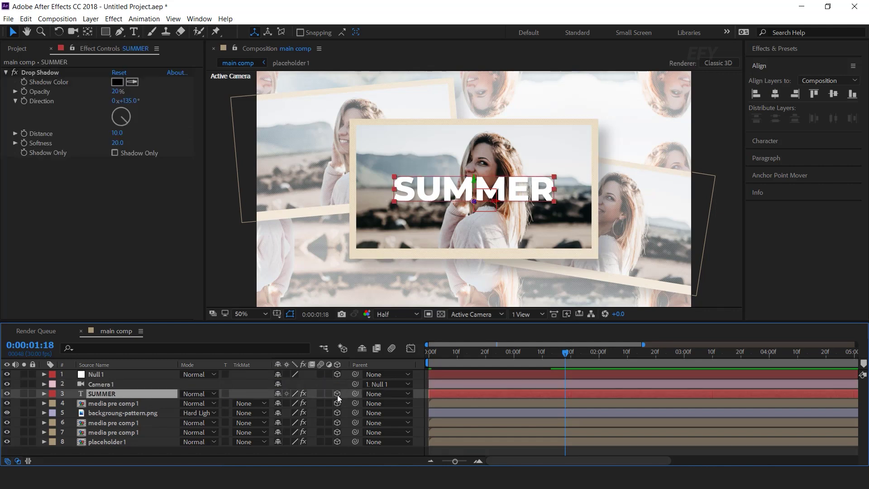
Reveal Null 1's position and rotation properties, and set Position and Orientation keyframes at 0:00:00:20.
left_click(100, 375)
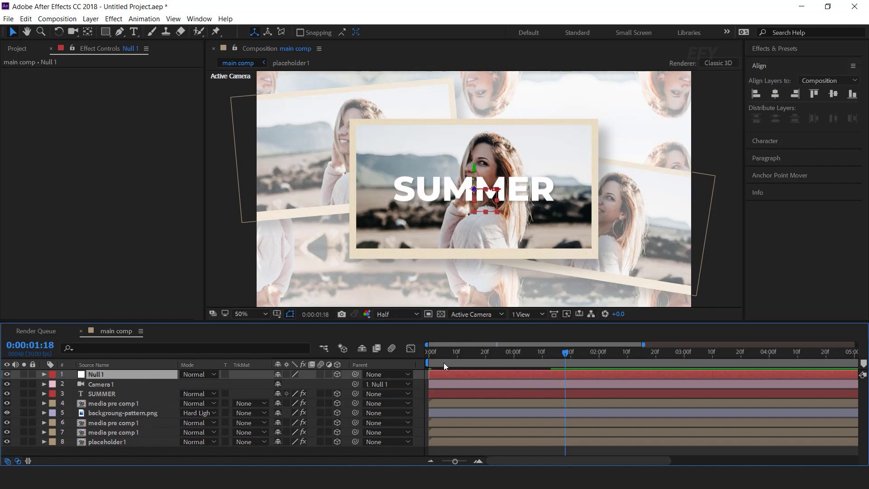
left_click(438, 352)
key("p")
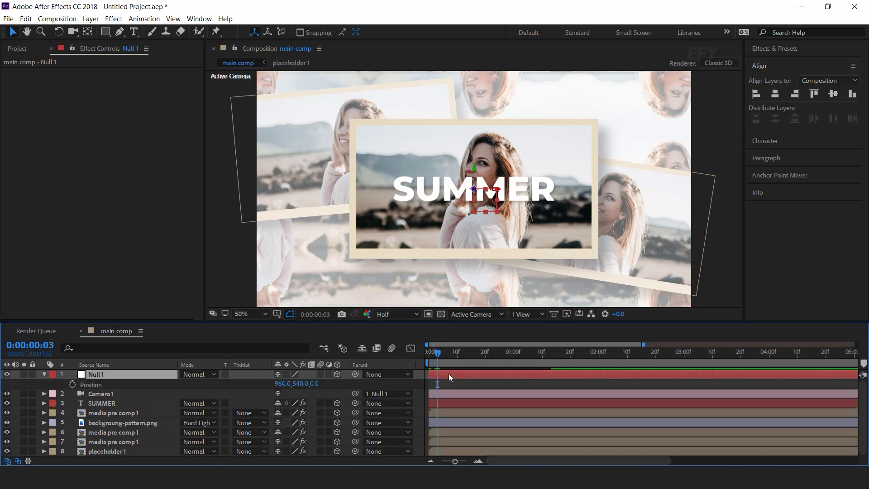
key("shift+r")
left_click(446, 352)
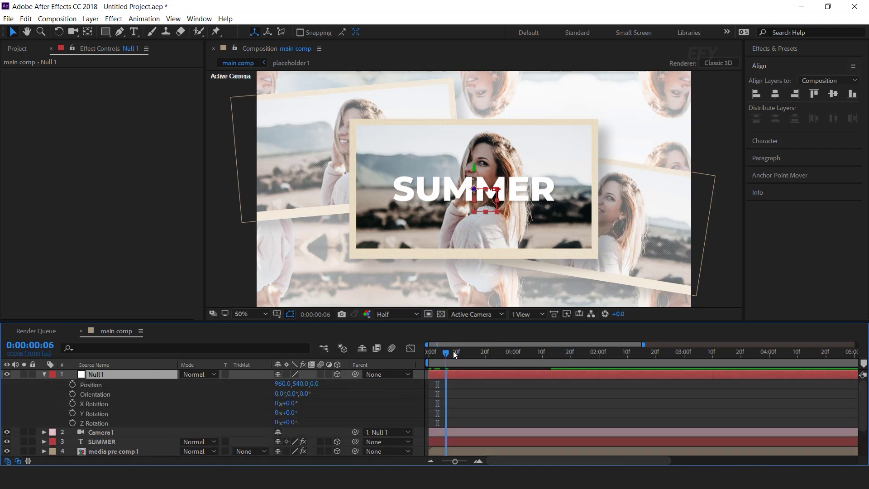
left_click(429, 352)
left_click_drag(443, 352, 485, 352)
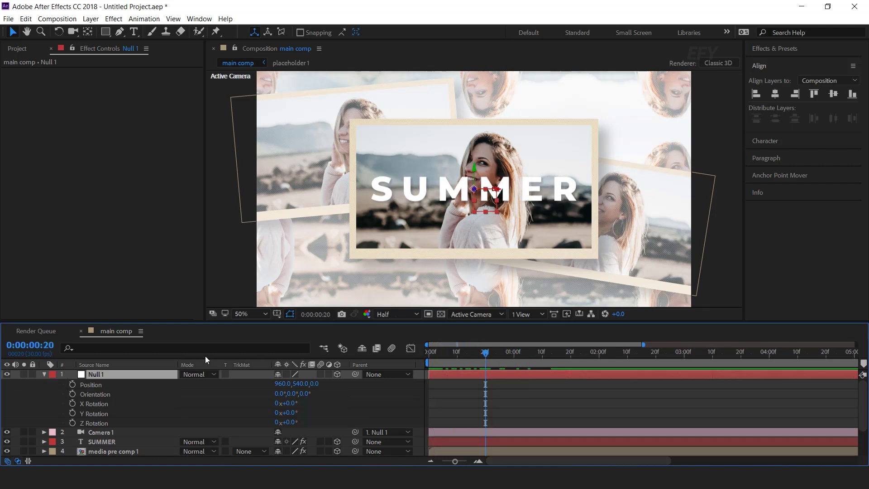
left_click(71, 383)
left_click(73, 394)
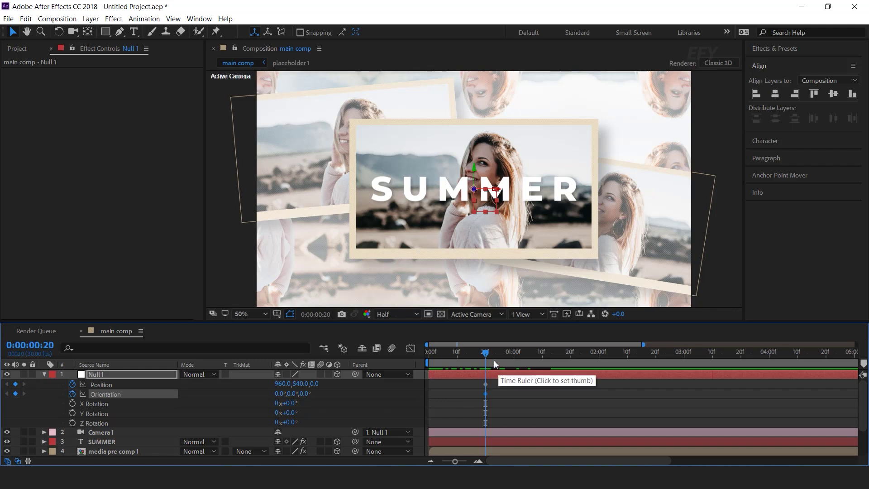
At frame 0, set Null 1's Z orientation to 28° and its position to X 3289, Y 515.
left_click_drag(487, 353, 372, 372)
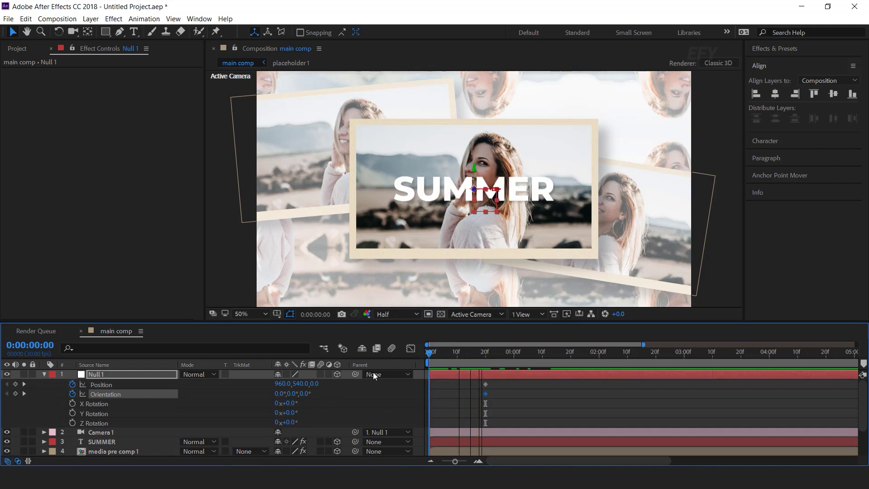
key("comma")
key("period")
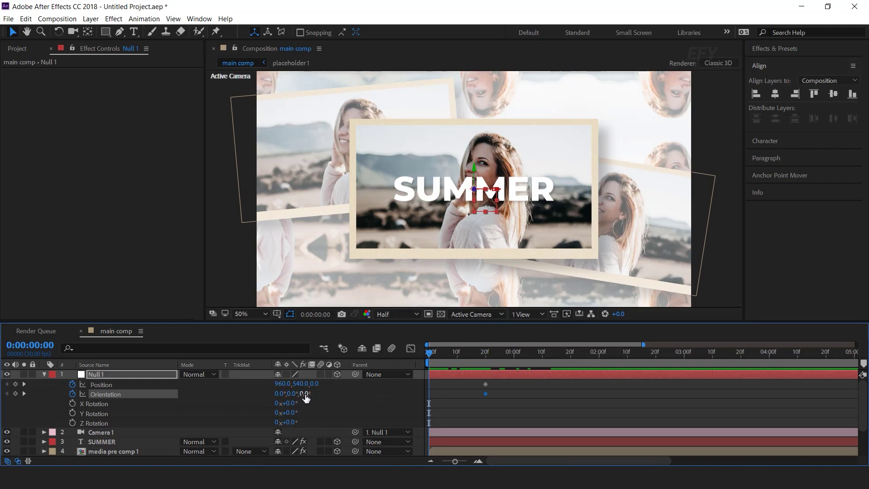
left_click_drag(306, 393, 322, 394)
left_click_drag(495, 189, 528, 158)
key("comma")
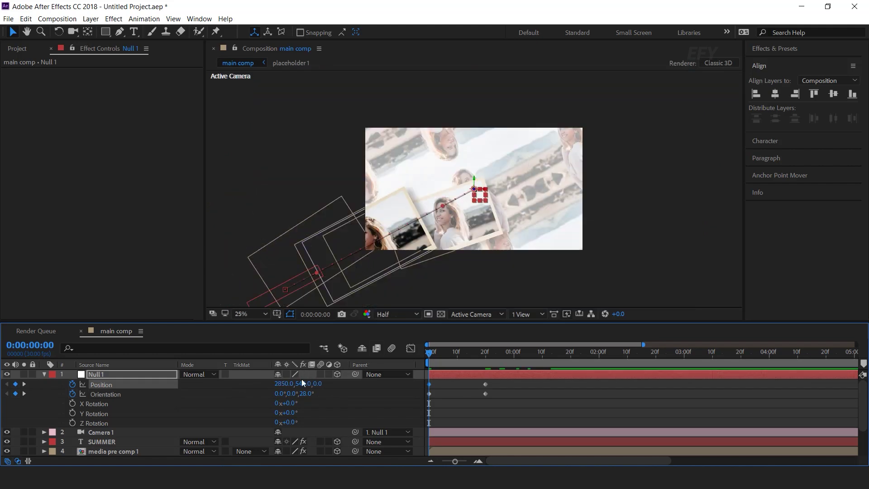
left_click_drag(300, 383, 496, 373)
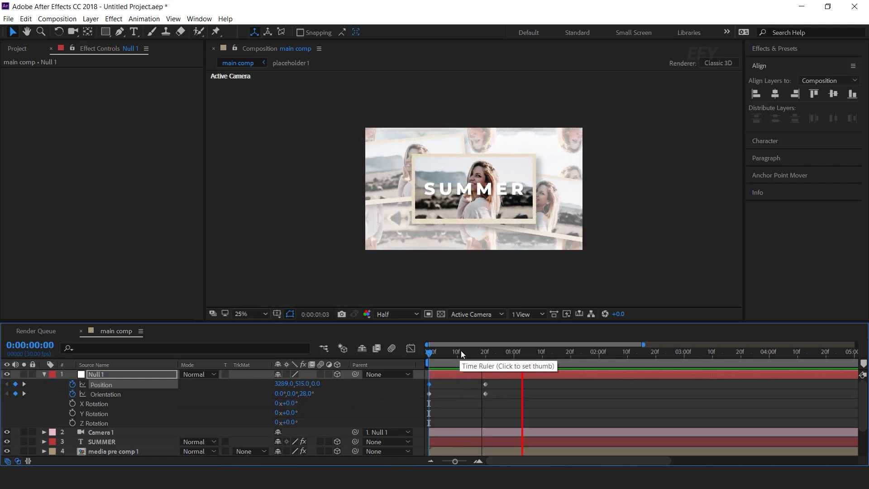
Preview the camera move, and set Null 1's Z position at frame 0 to 550.
key("space")
left_click_drag(461, 350, 423, 359)
key("equal")
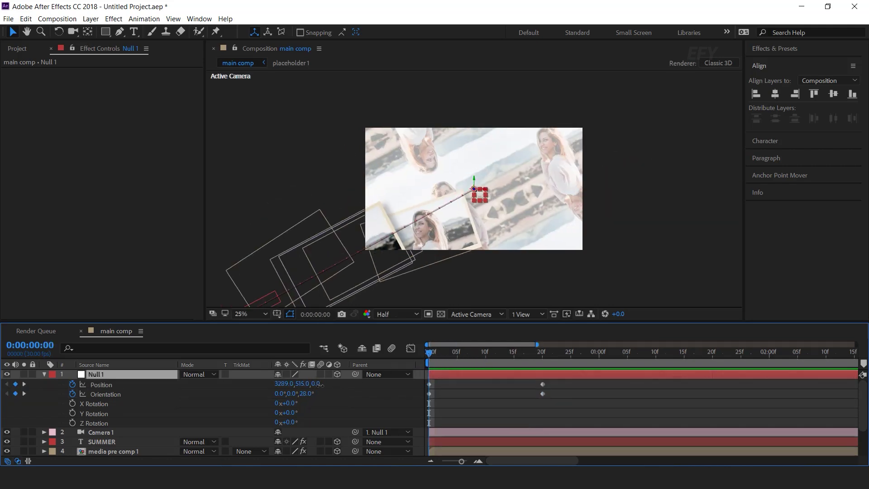
left_click_drag(316, 388, 348, 390)
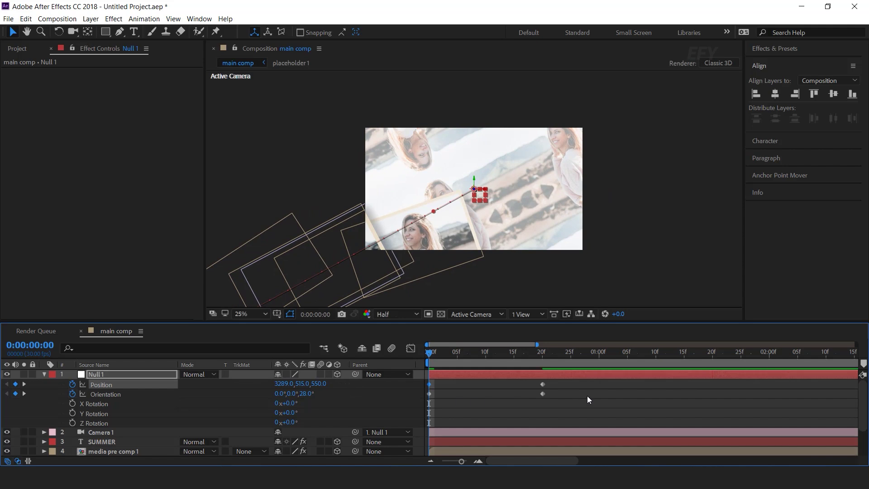
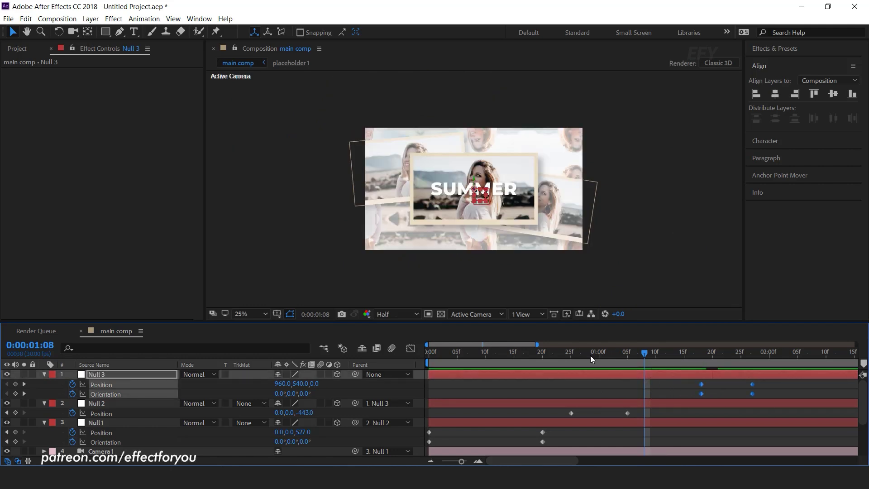
Apply Easy Ease to all of Null 1's Position and Orientation keyframes.
left_click_drag(590, 354, 506, 359)
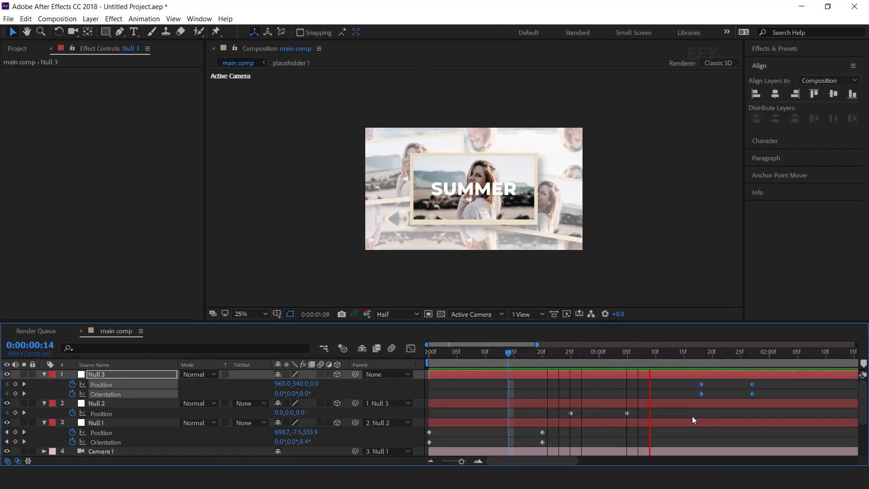
left_click(501, 354)
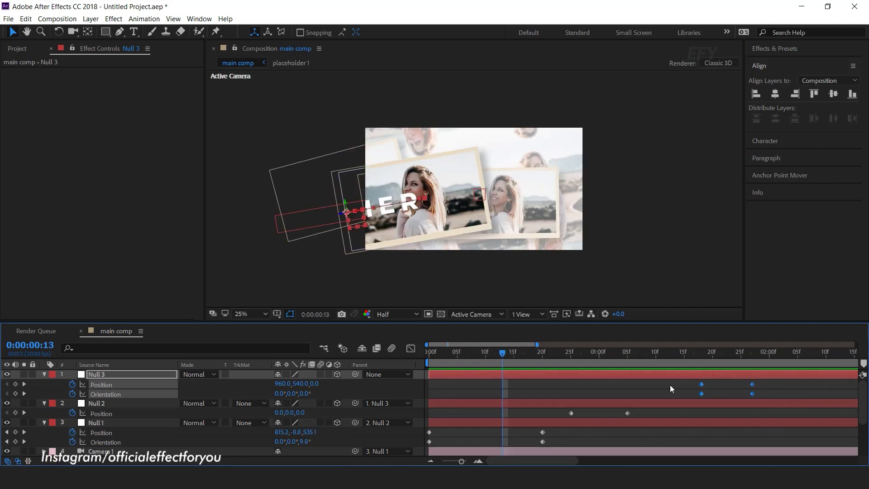
scroll(557, 433, "down", 1)
left_click_drag(560, 403, 422, 420)
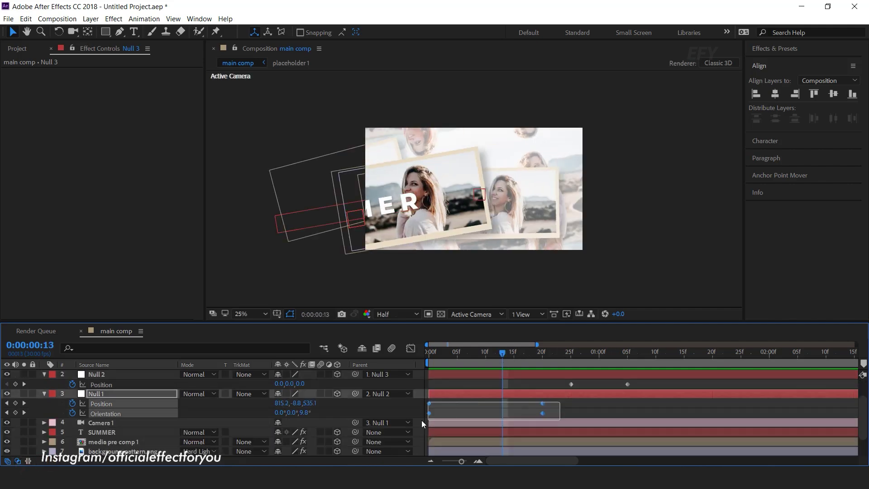
right_click(542, 401)
mouse_move(627, 395)
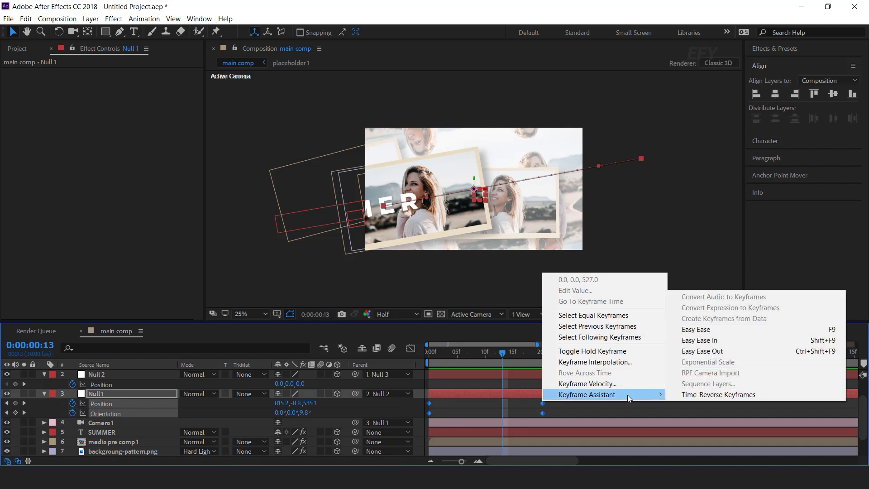
left_click(728, 328)
Reshape Null 1's speed curve so the move peaks early and slows gradually into the last keyframe, and preview it.
left_click(410, 348)
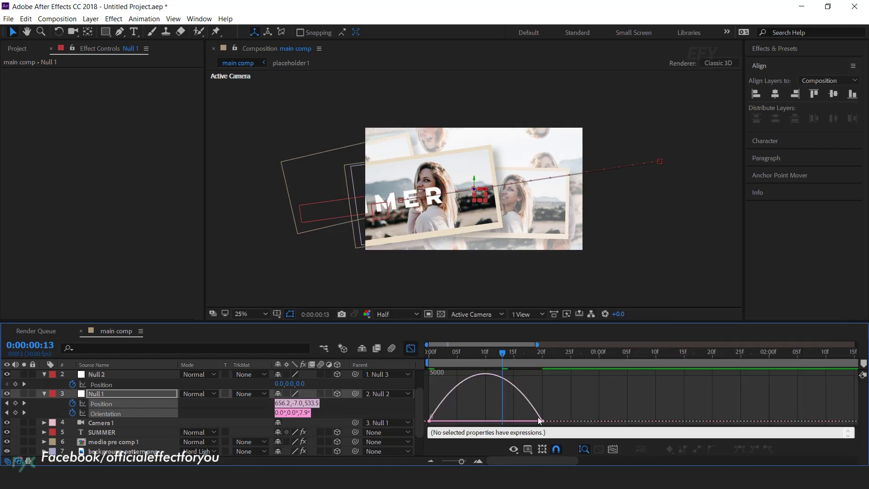
left_click_drag(523, 423, 485, 421)
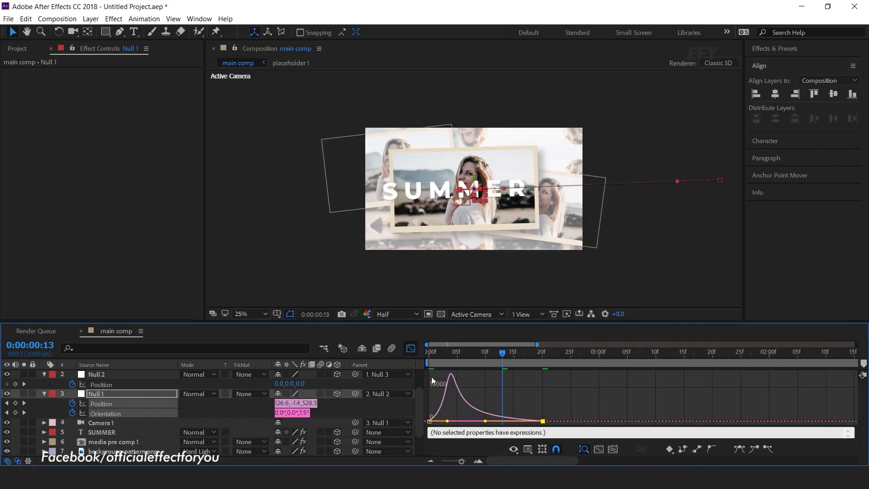
key("shift+F3")
key("space")
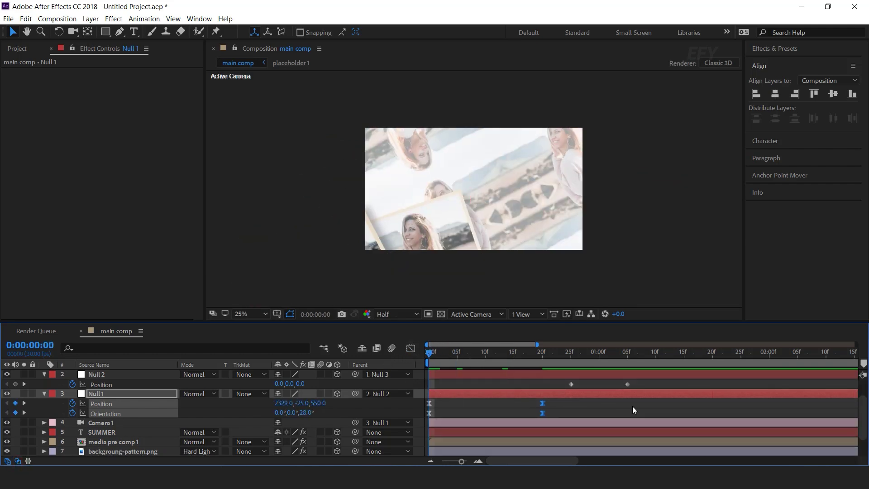
key("space")
Apply Easy Ease to both of Null 2's Position keyframes.
left_click_drag(638, 383, 553, 390)
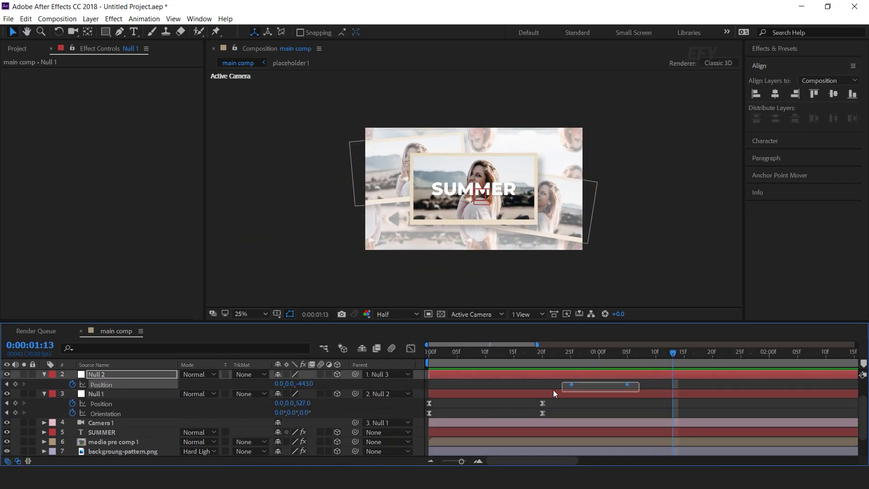
right_click(626, 384)
mouse_move(658, 378)
left_click(520, 409)
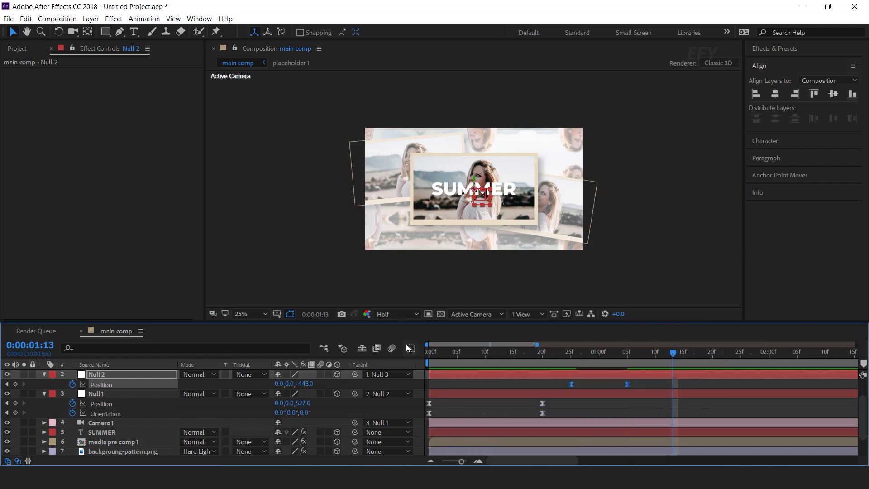
Lengthen the ease into Null 2's last Position keyframe in the graph editor and preview the move.
key("shift+F3")
left_click_drag(618, 421, 599, 421)
key("shift+F3")
key("space")
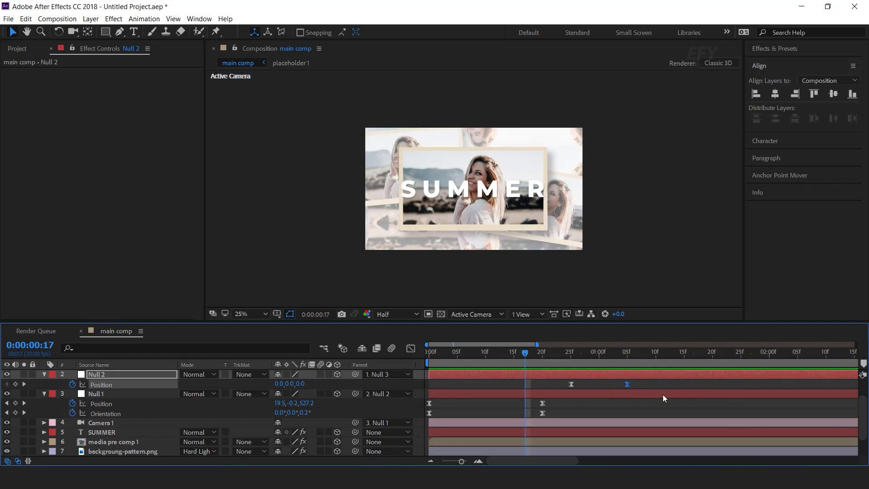
mouse_move(617, 360)
left_mouse_down()
mouse_move(592, 360)
mouse_move(634, 361)
mouse_move(591, 360)
mouse_move(640, 360)
mouse_move(604, 361)
left_mouse_up()
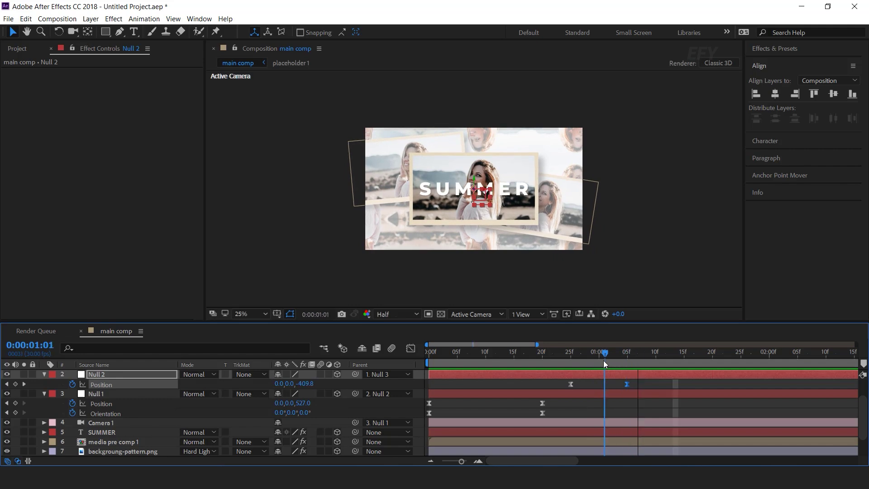
Reveal the SUMMER layer's keyframes, move its last Tracking Amount keyframe to 0:00:01:06, and preview.
left_click(575, 362)
left_click(578, 430)
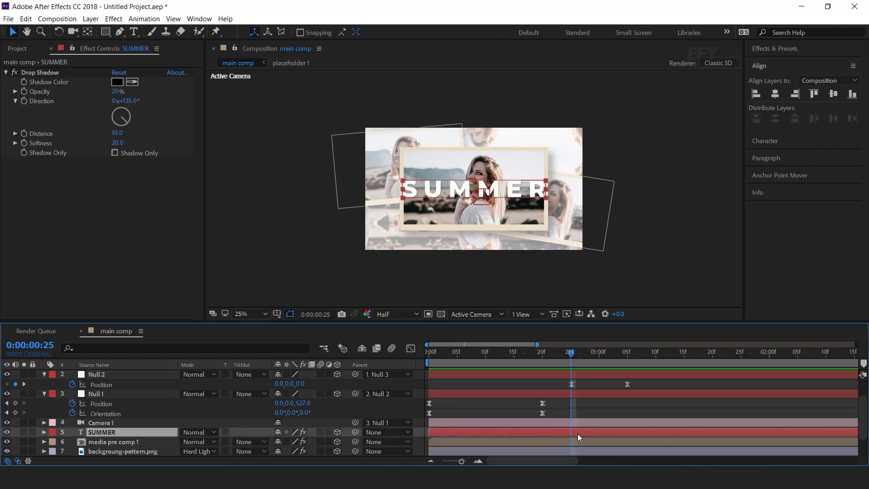
key("u")
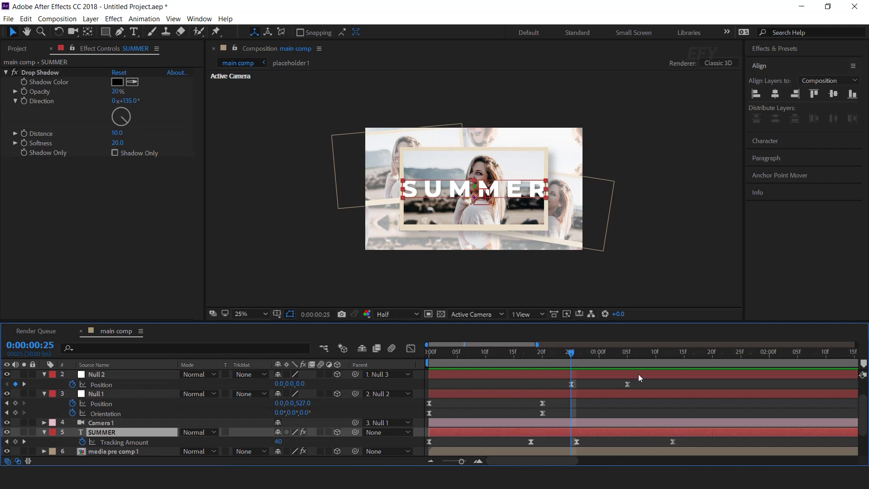
left_click_drag(674, 443, 632, 443)
left_click(497, 352)
key("space")
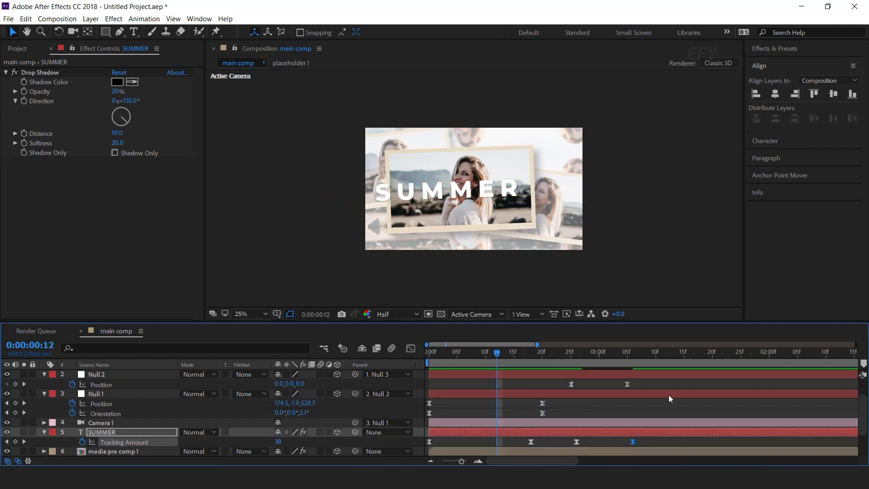
left_click(485, 352)
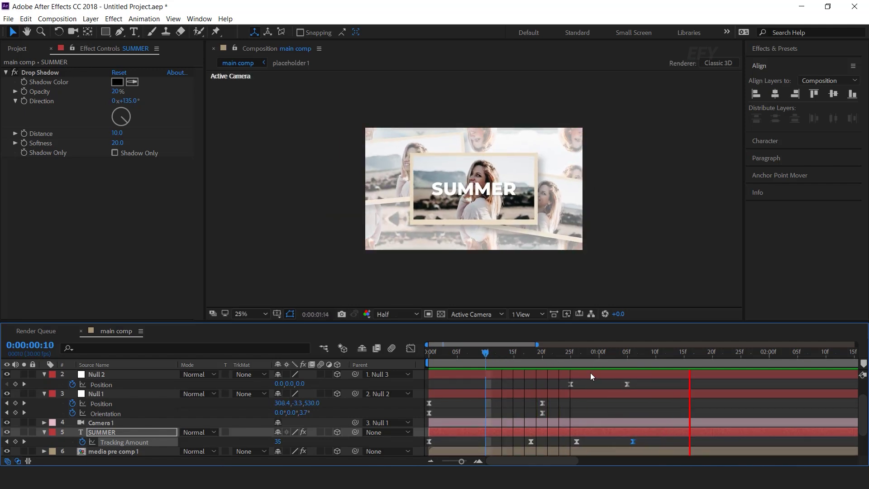
Shift SUMMER's last two Tracking Amount keyframes two frames earlier and preview the timing.
left_click(571, 356)
left_click_drag(652, 445, 566, 442)
key("space")
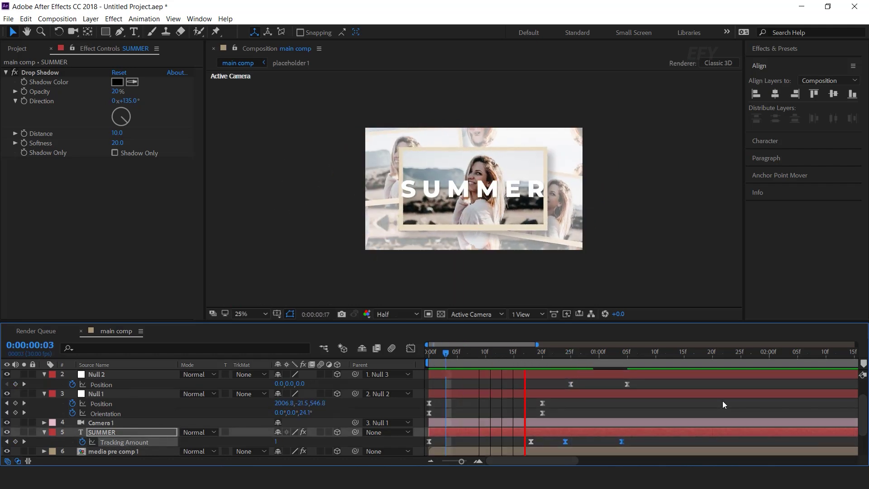
left_click_drag(610, 360, 638, 362)
Apply Easy Ease to all of Null 3's Position and Orientation keyframes.
left_click_drag(694, 373, 678, 389)
scroll(698, 417, "up", 3)
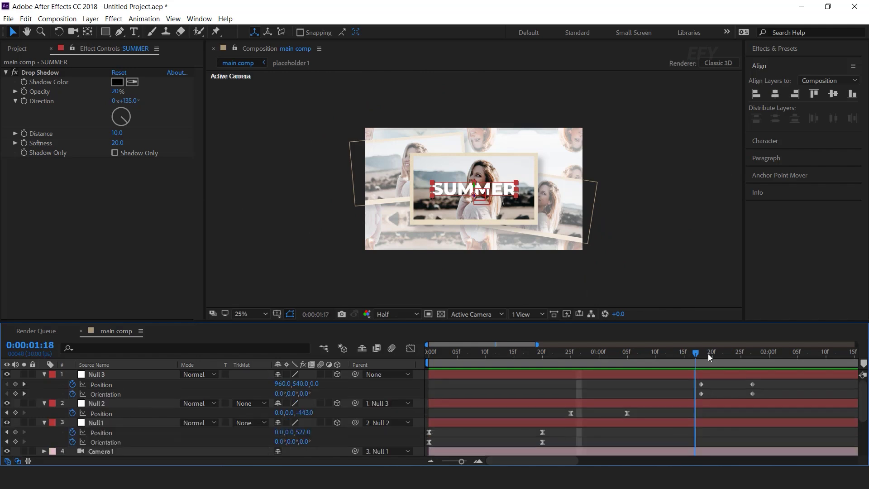
left_click(707, 354)
left_click_drag(766, 380, 684, 400)
right_click(750, 384)
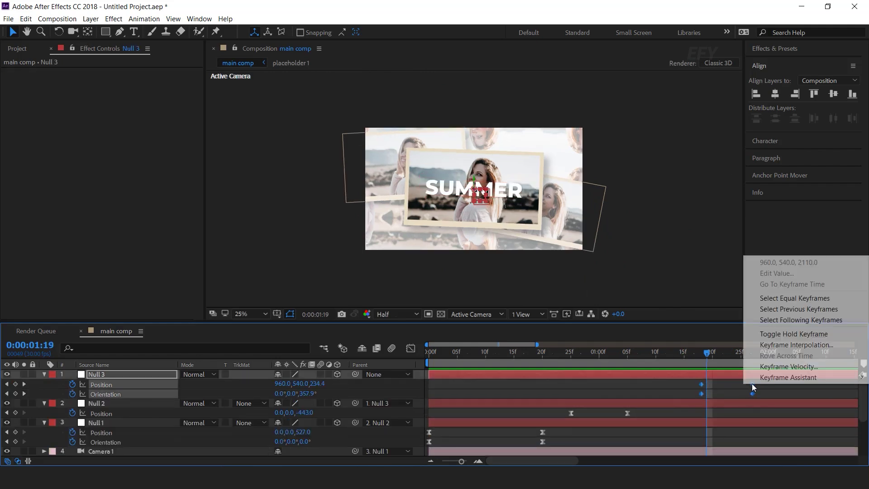
mouse_move(764, 378)
left_click(629, 410)
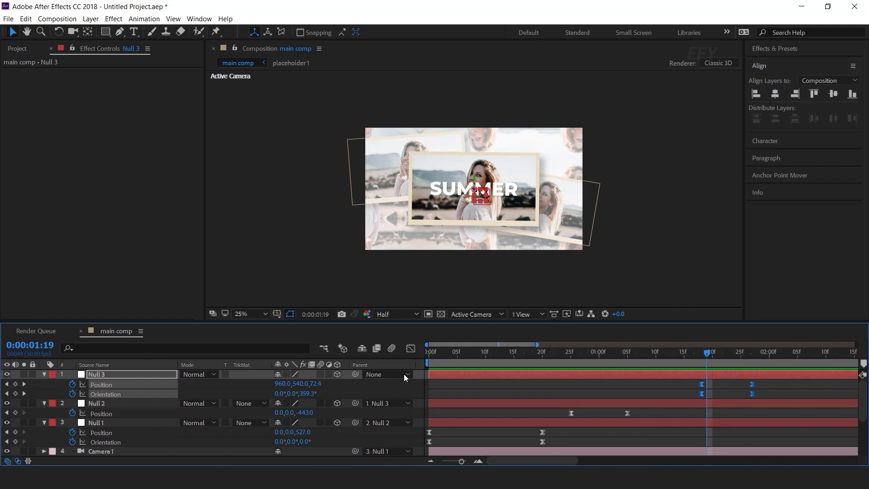
Lengthen the ease into Null 3's last keyframes in the graph editor so the move slows gradually.
key("shift+F3")
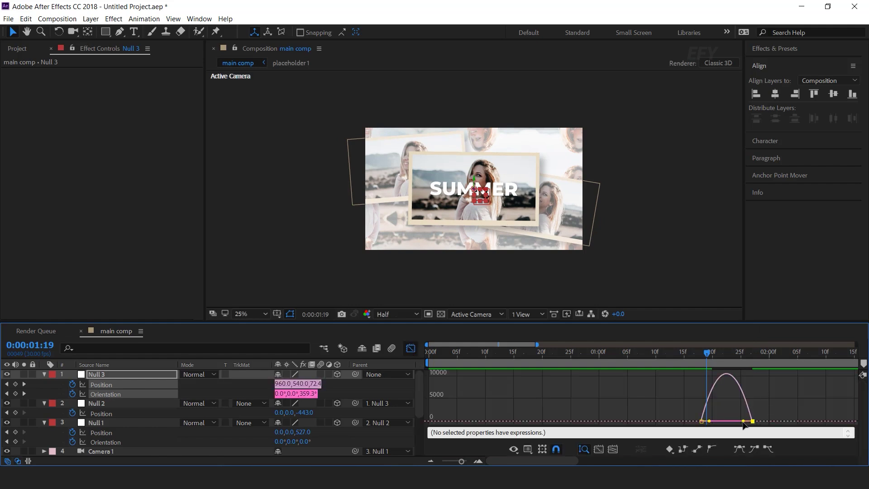
left_click_drag(743, 421, 726, 420)
left_click(410, 348)
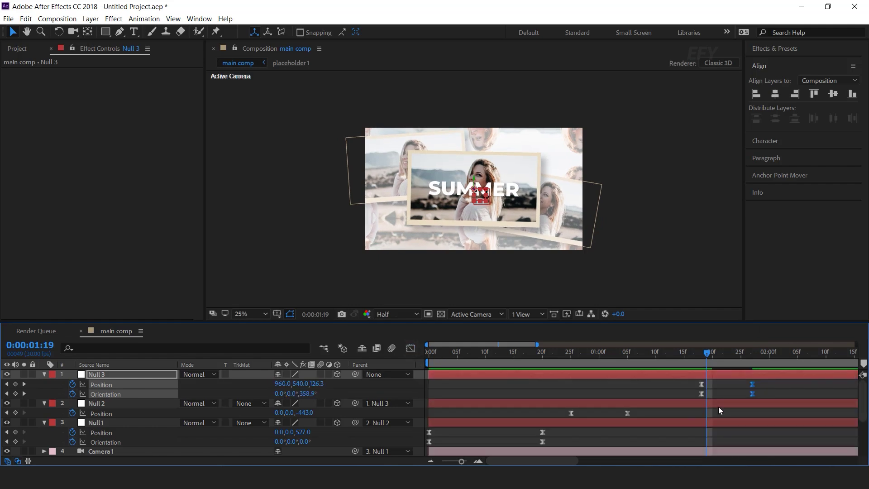
Move Null 3's last Position and Orientation keyframes to 0:00:02:00 and preview the animation from the start.
key("minus")
key("minus")
key("Home")
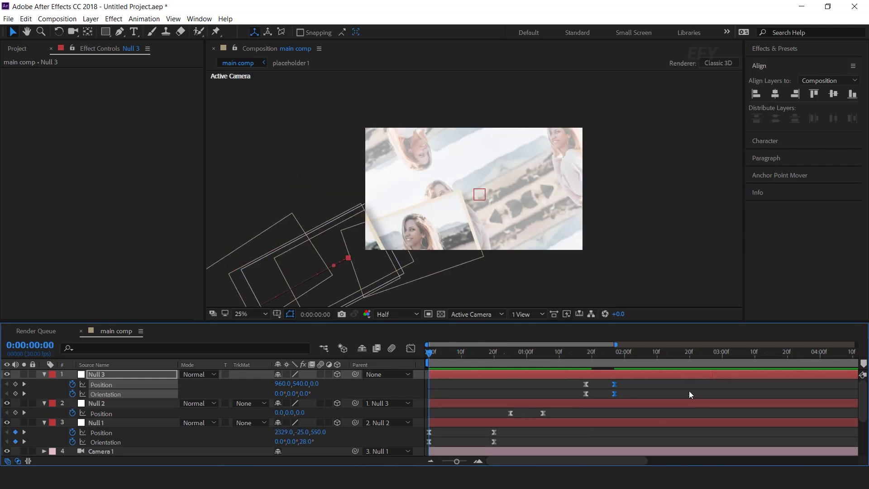
key("space")
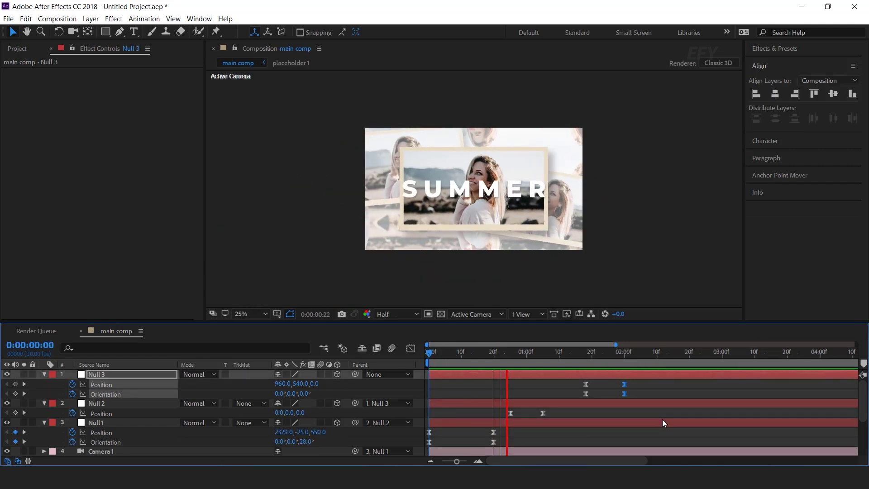
key("space")
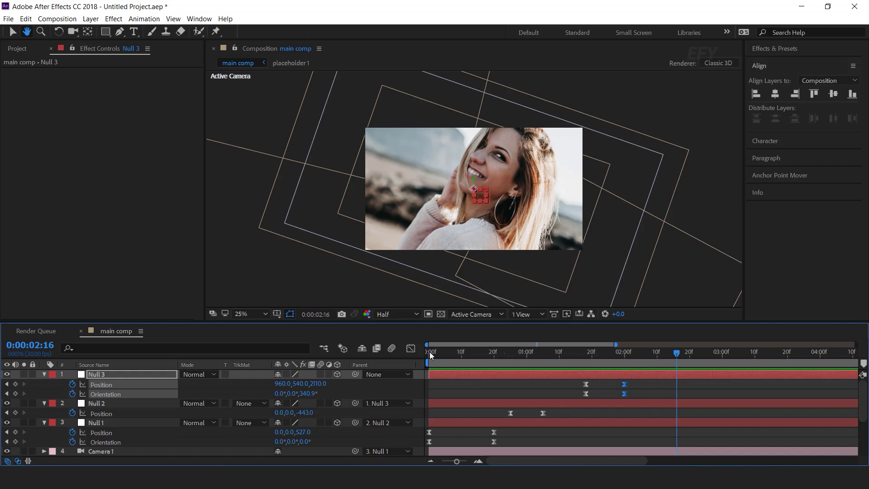
key("space")
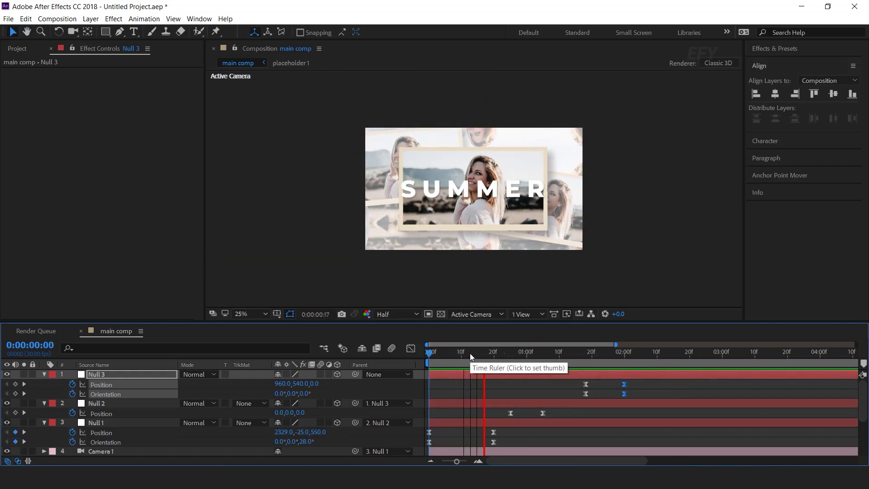
Move Null 3's last Position and Orientation keyframes two frames later, and Null 2's last Position keyframe one frame later.
left_click_drag(470, 353, 617, 355)
key("alt+Right")
key("alt+Right")
left_click_drag(543, 412, 546, 413)
left_click_drag(539, 354, 656, 356)
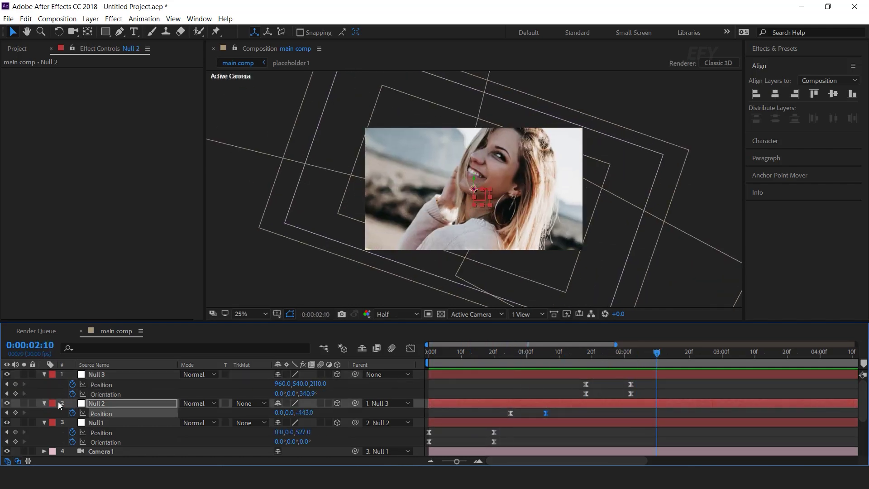
Create a 3D null object named wiggle and parent Null 3 to it.
right_click(422, 372)
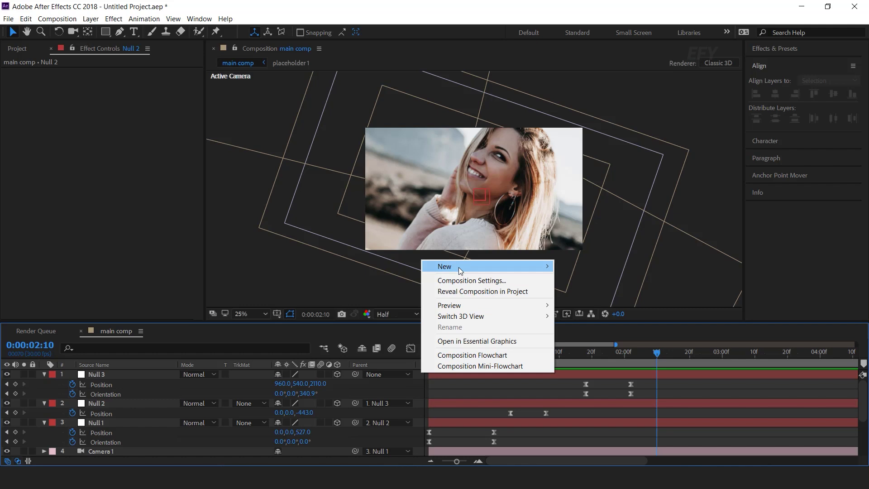
mouse_move(458, 267)
left_click(604, 324)
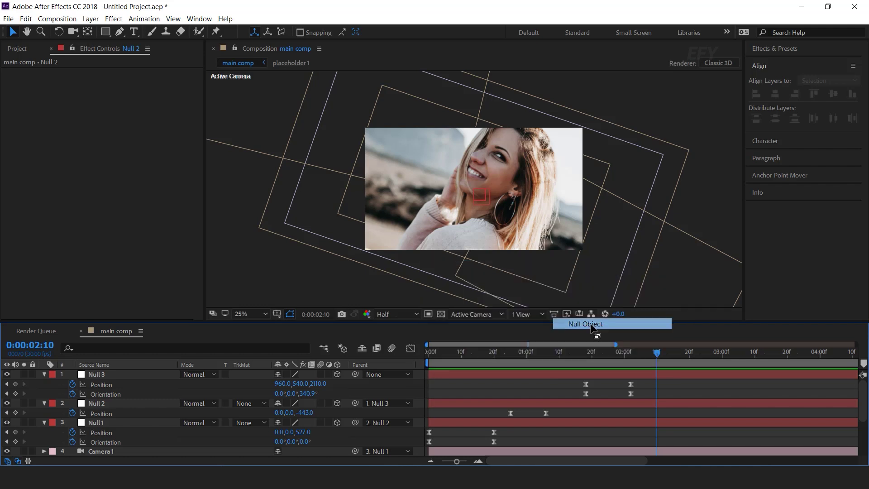
key("Return")
type("wiggle")
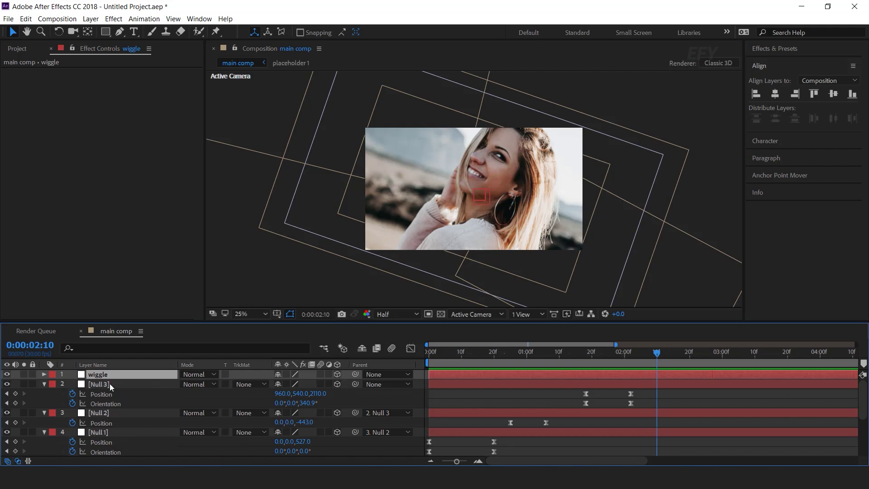
left_click(109, 384)
left_click_drag(356, 384, 109, 373)
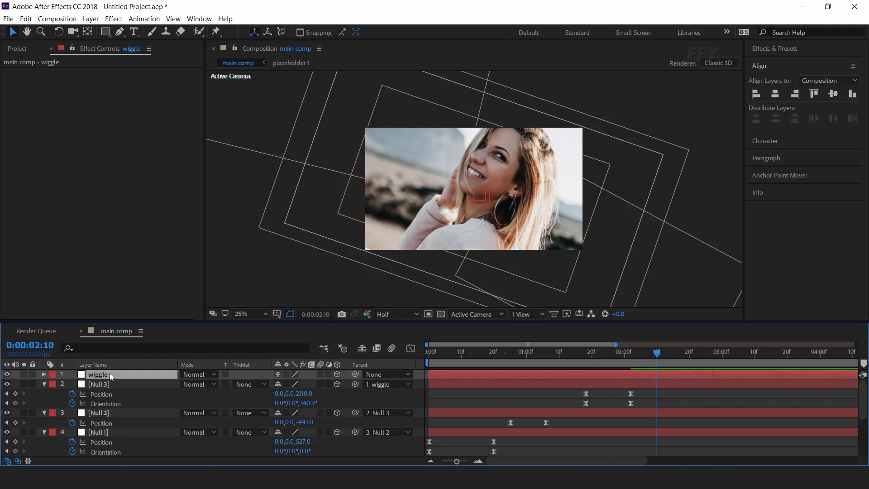
Add the expression wiggle(2,10) to the wiggle null's Position and collapse the layer.
key("p")
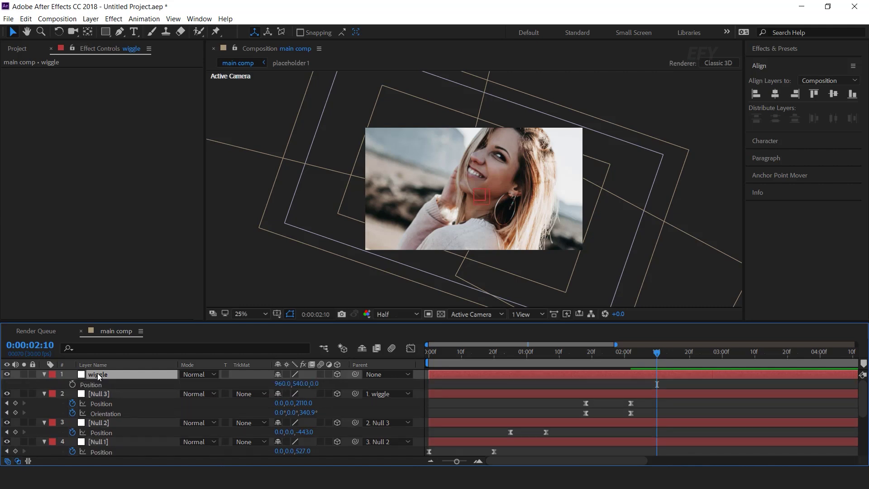
left_click(72, 384, "alt")
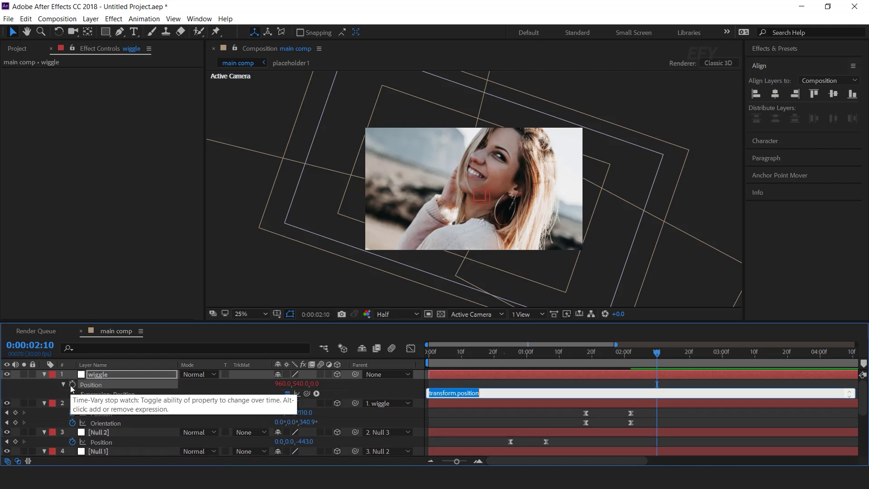
type("wigg")
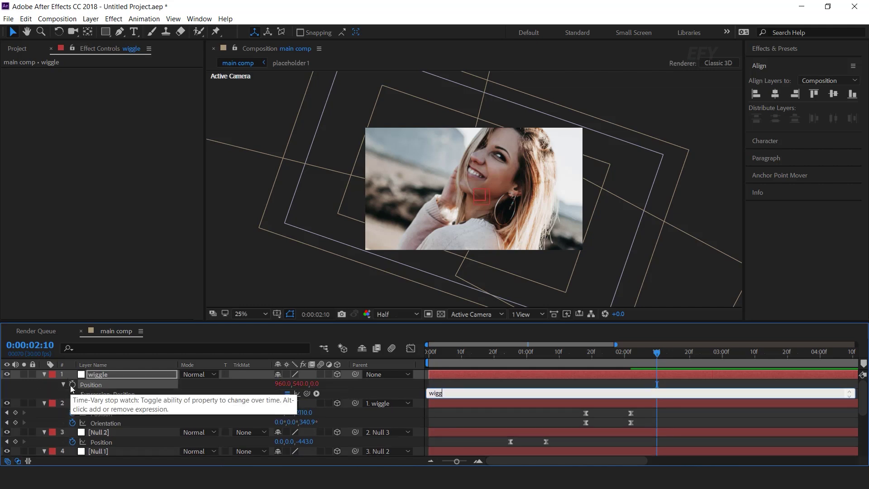
type("le(2,10")
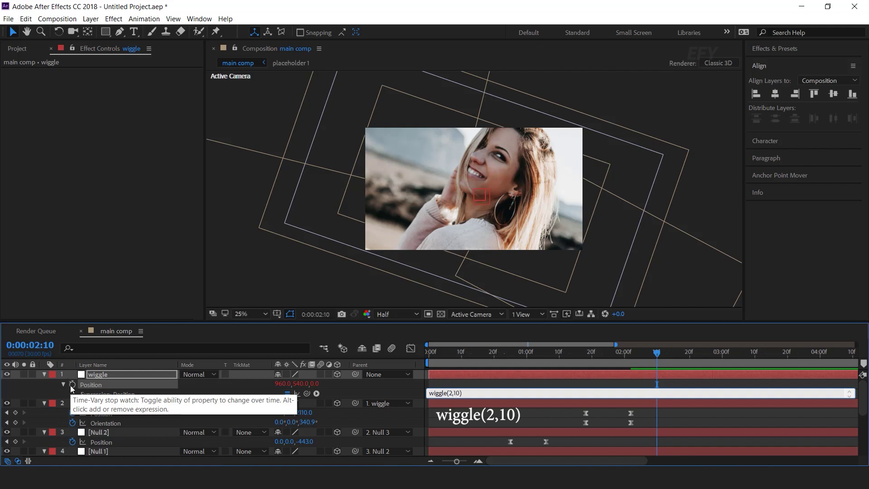
key("KP_Enter")
left_click(44, 374)
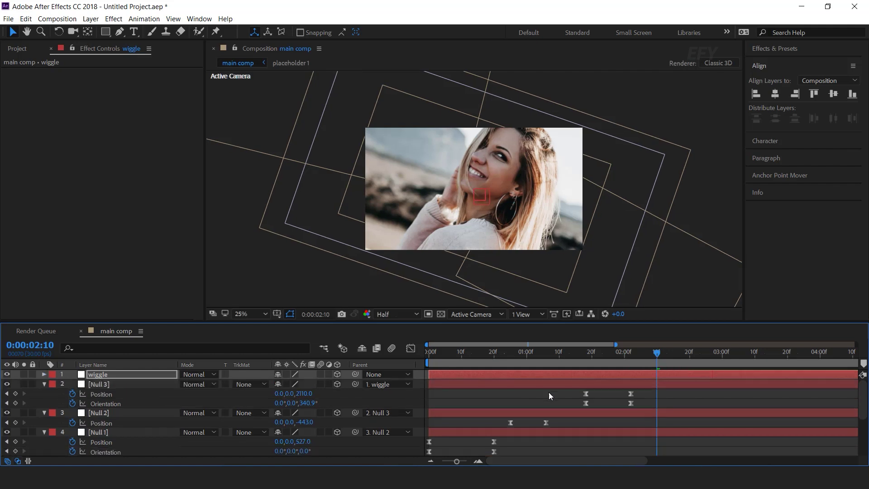
Preview the wiggling camera move, and collapse the properties of the Null layers and the SUMMER layer.
key("space")
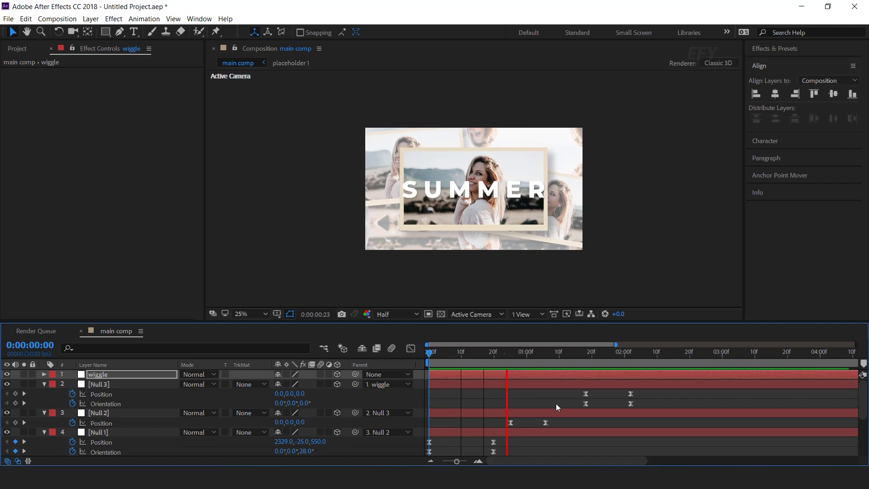
left_click(44, 384)
left_click(44, 393)
left_click(43, 401)
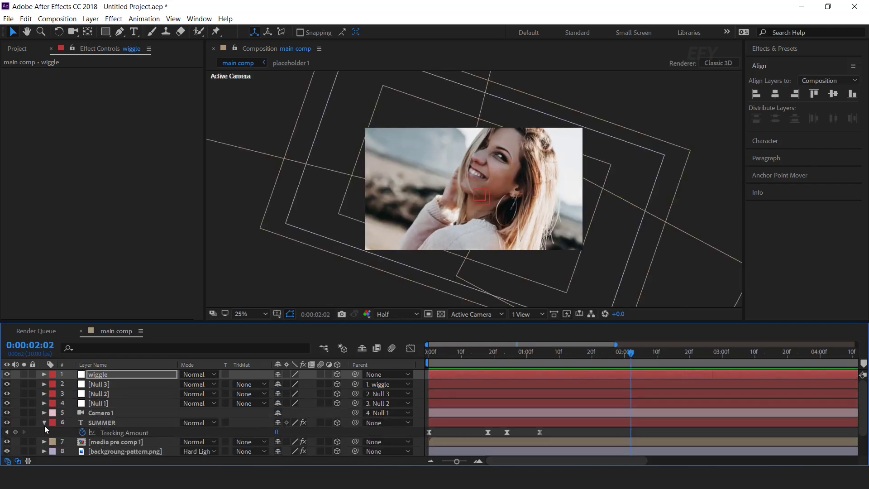
left_click(44, 422)
Enable motion blur for the SUMMER layer and all media, background and placeholder layers below it.
left_click(403, 365)
scroll(114, 438, "down", 1)
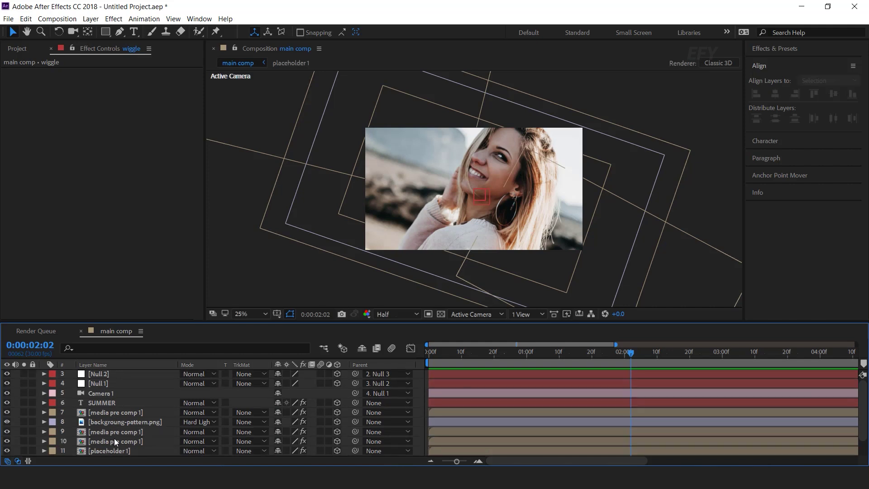
left_click(108, 404)
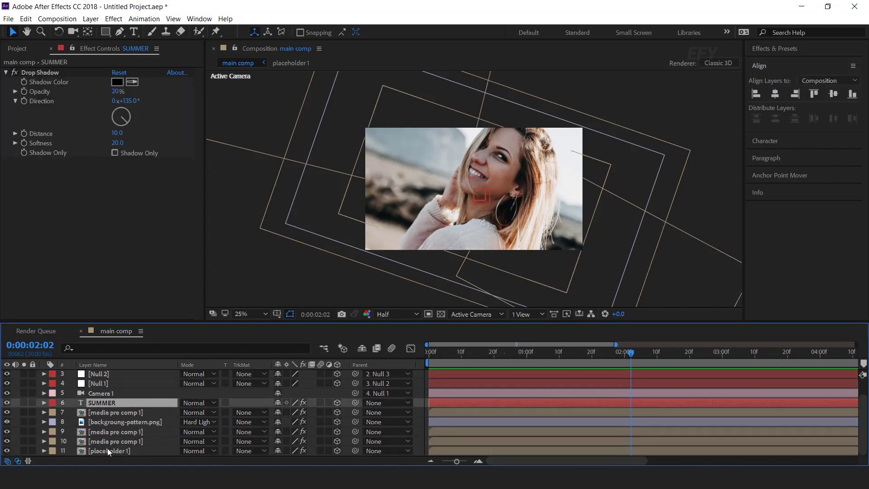
left_click(108, 449, "shift")
left_click(321, 402)
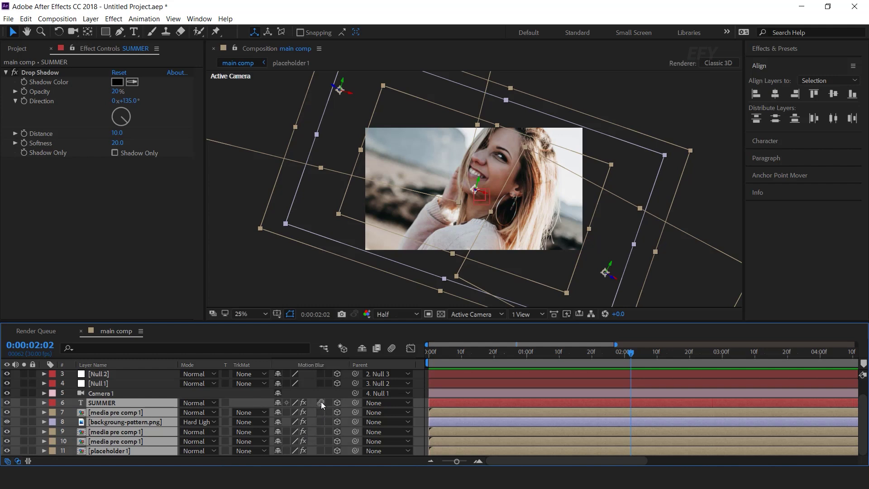
key("F2")
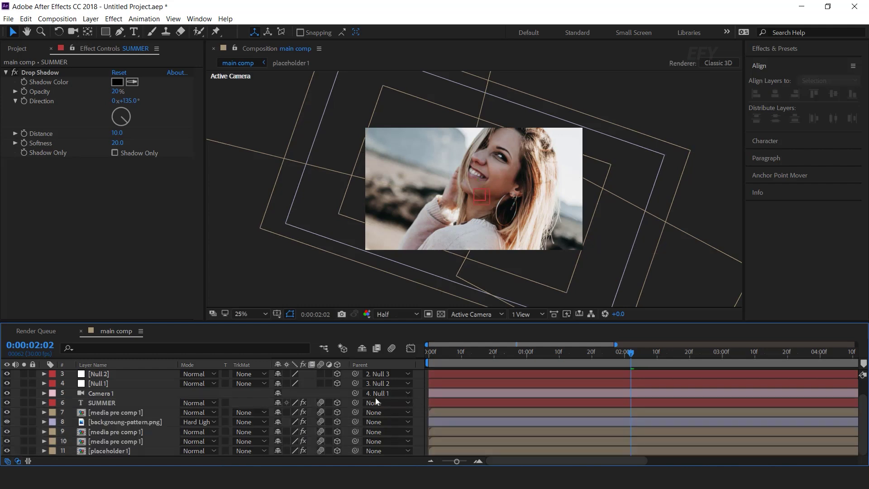
Pre-compose all layers of main comp into a composition named scene 1, moving all attributes into it.
scroll(124, 406, "up", 2)
key("ctrl+a")
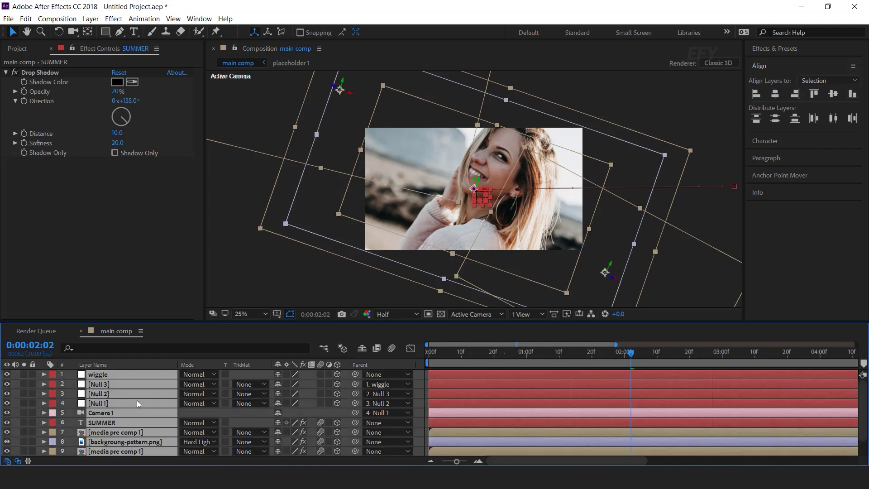
right_click(132, 378)
left_click(160, 380)
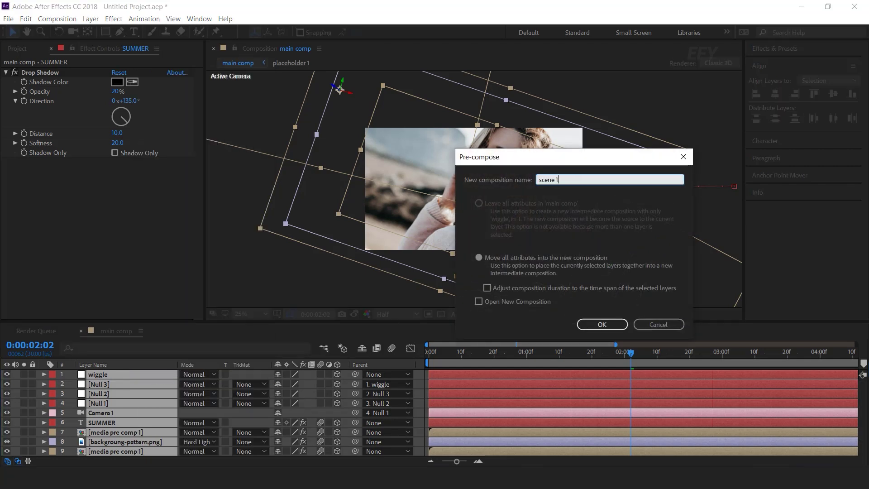
left_click(608, 325)
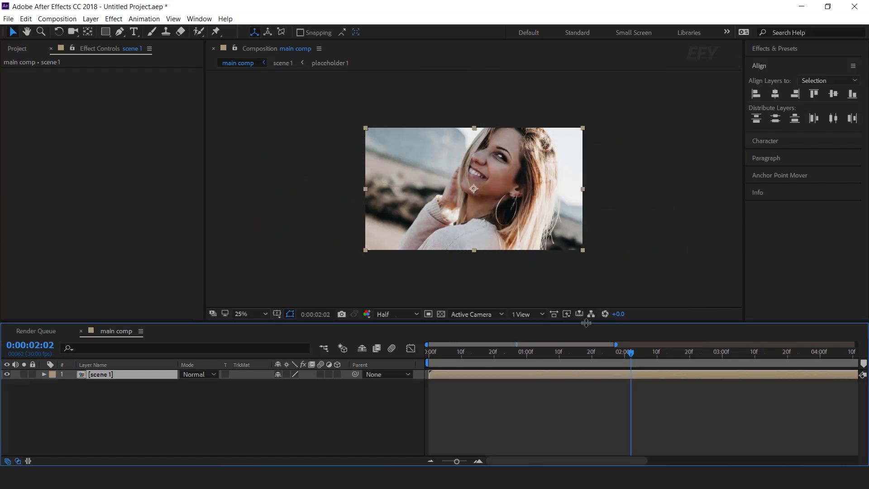
left_click(319, 415)
Preview main comp from the start and inspect the end of the camera move around 0:00:01:25.
left_click(445, 353)
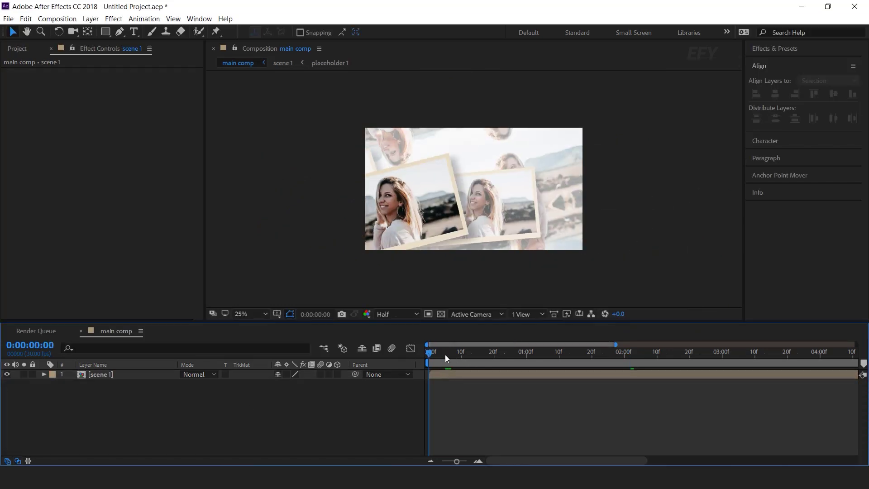
key("space")
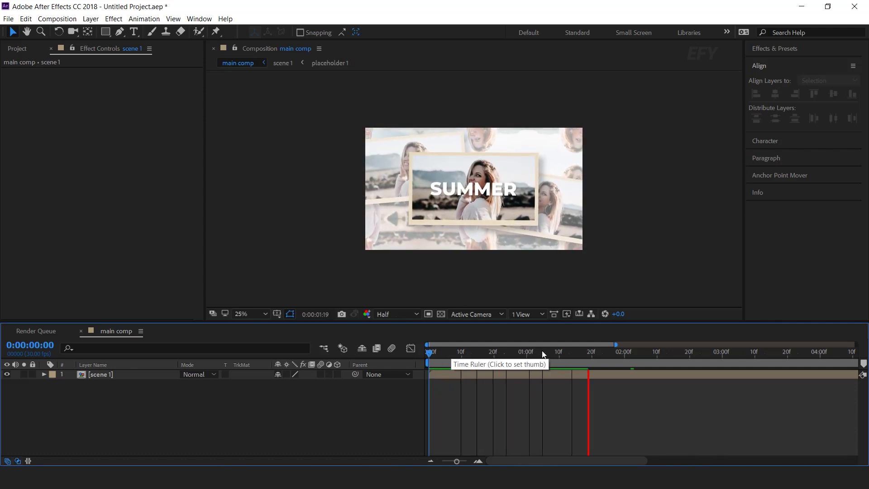
left_click_drag(547, 351, 607, 351)
Duplicate the scene 1 layer and shift the upper copy so it starts at 0:00:01:27.
left_click(100, 374)
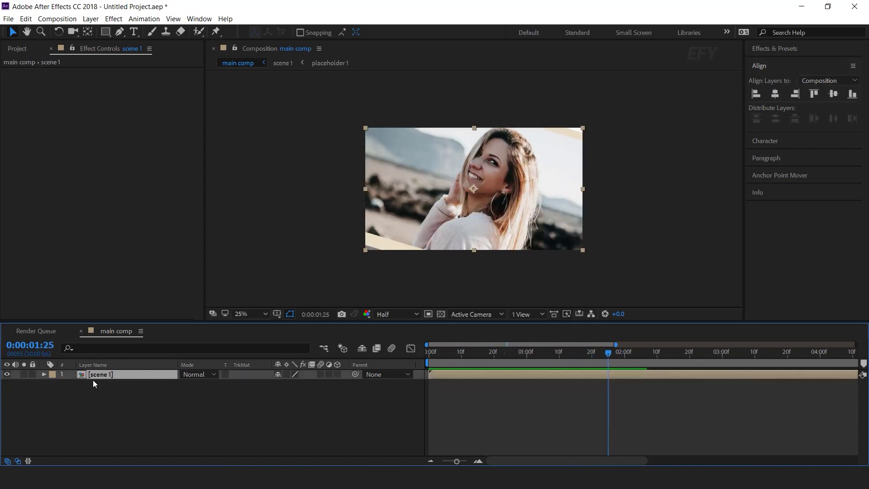
key("ctrl+d")
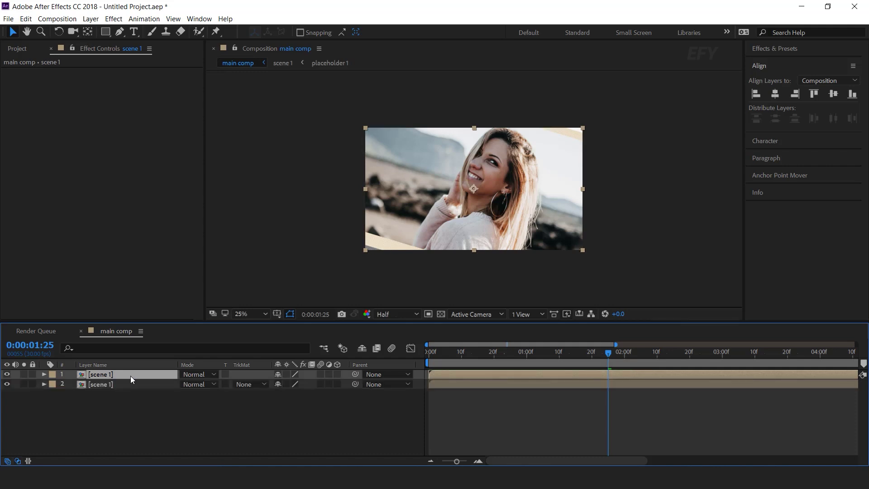
left_click_drag(464, 375, 603, 374)
left_click_drag(513, 354, 626, 376)
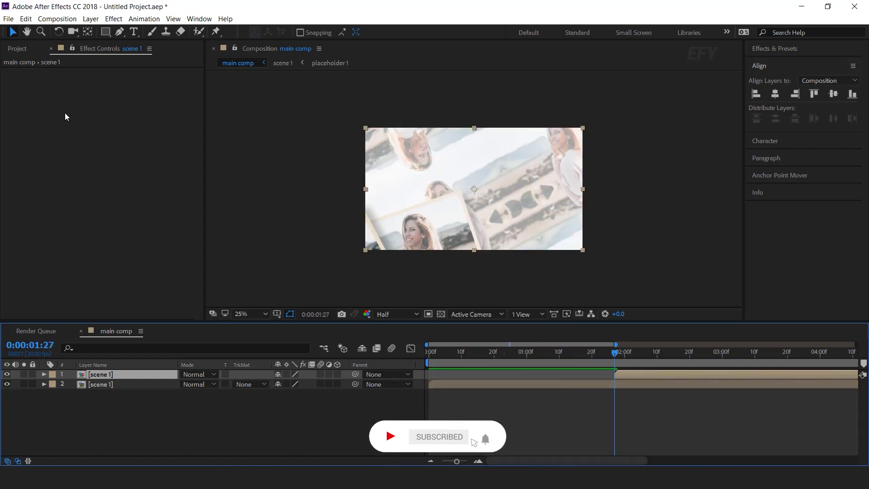
Duplicate the scene 1 composition in the project, replace the upper scene 1 layer with the copy, and open it.
left_click(19, 49)
left_click(7, 205)
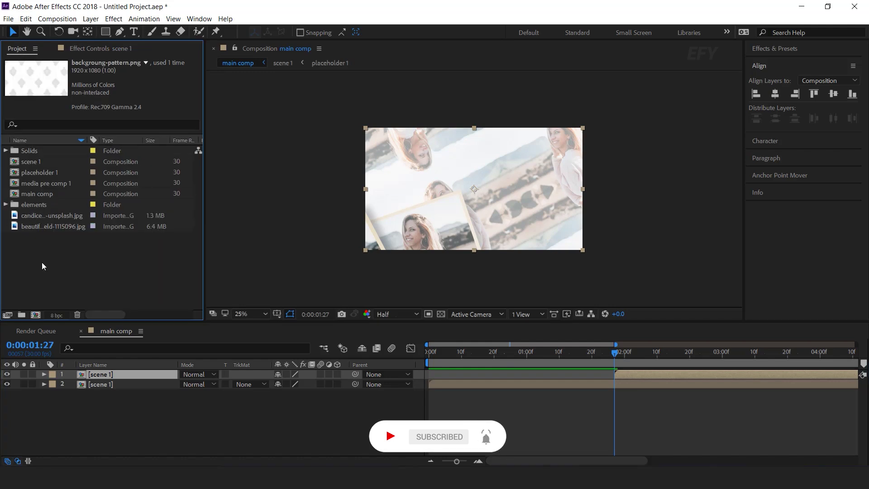
left_click(42, 262)
left_click(44, 162)
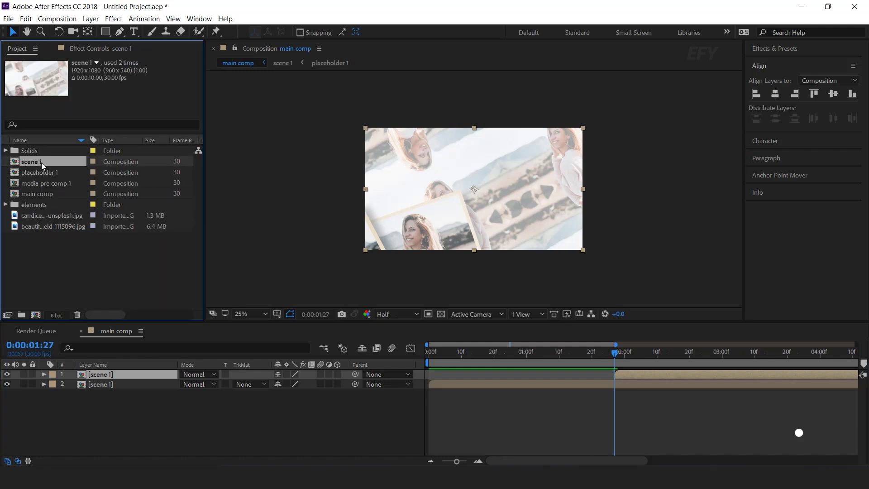
key("ctrl+d")
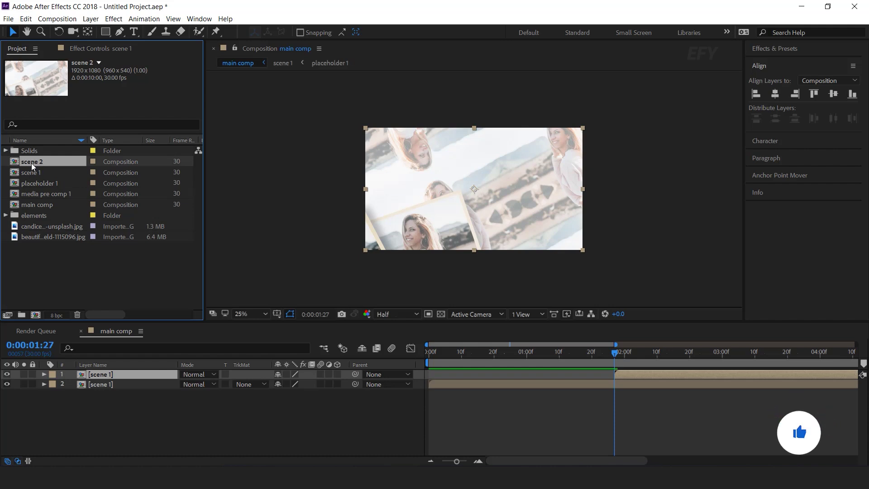
left_click_drag(29, 162, 111, 376)
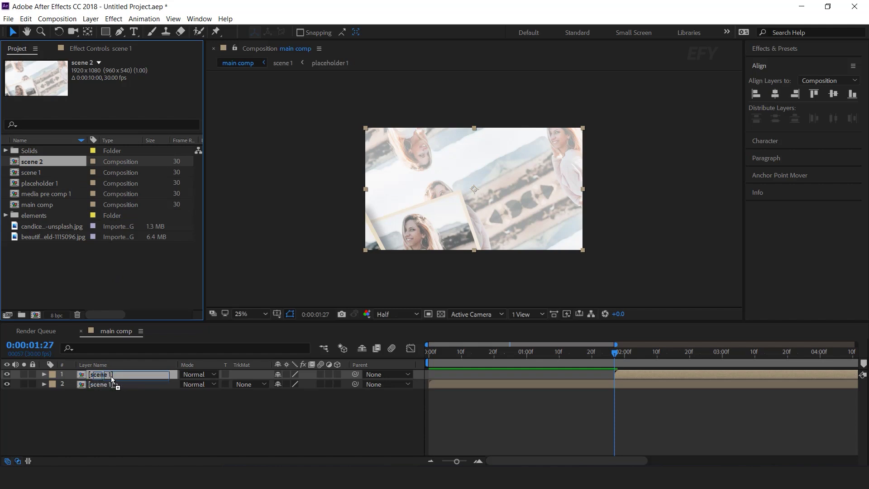
left_click(123, 376)
double_click(112, 376)
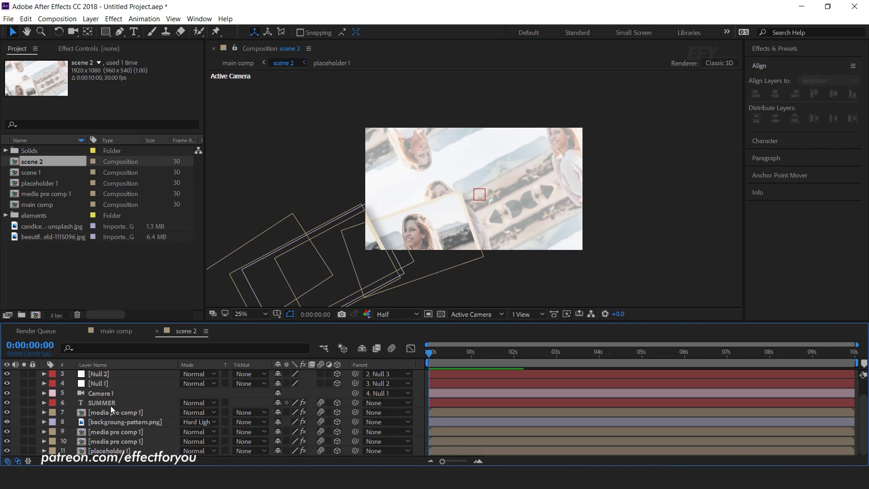
Show the layers' source names, duplicate the placeholder 1 composition, and replace scene 2's placeholder 1 layer with the copy.
left_click(112, 451)
left_click(110, 442)
left_click(108, 431)
left_click(105, 414)
left_click(107, 451)
left_click(93, 364)
left_click(50, 184)
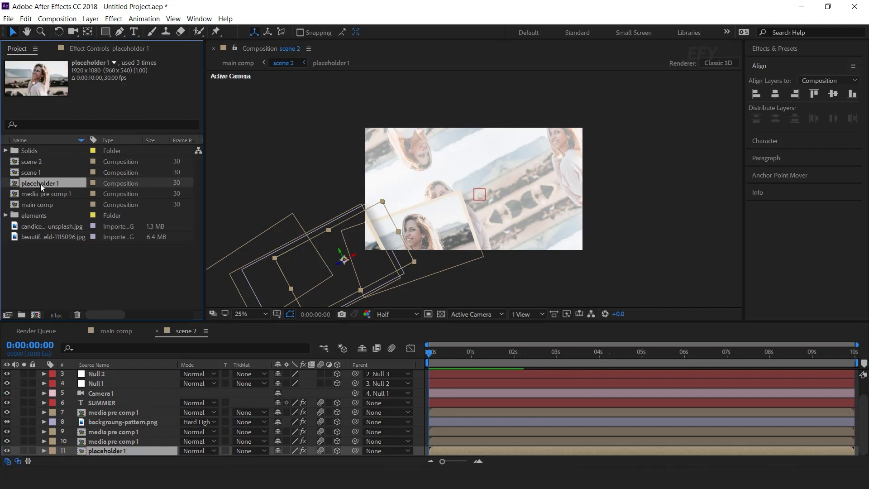
key("ctrl+d")
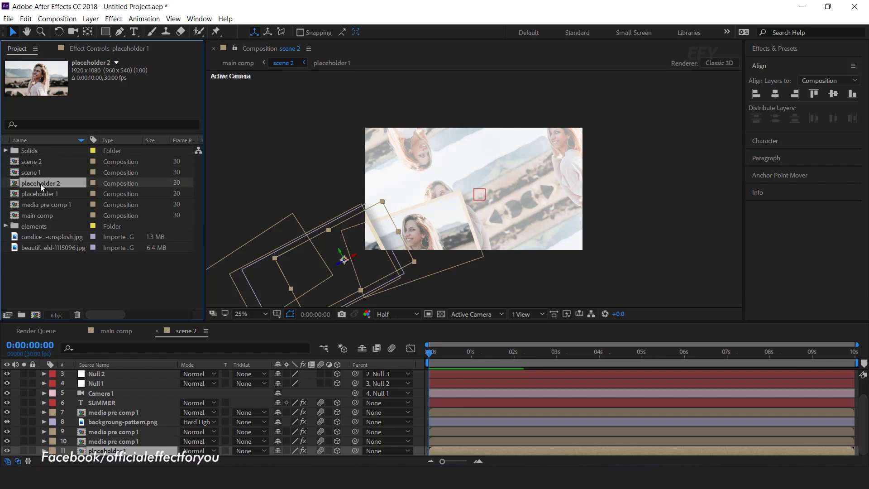
left_click_drag(40, 183, 120, 452)
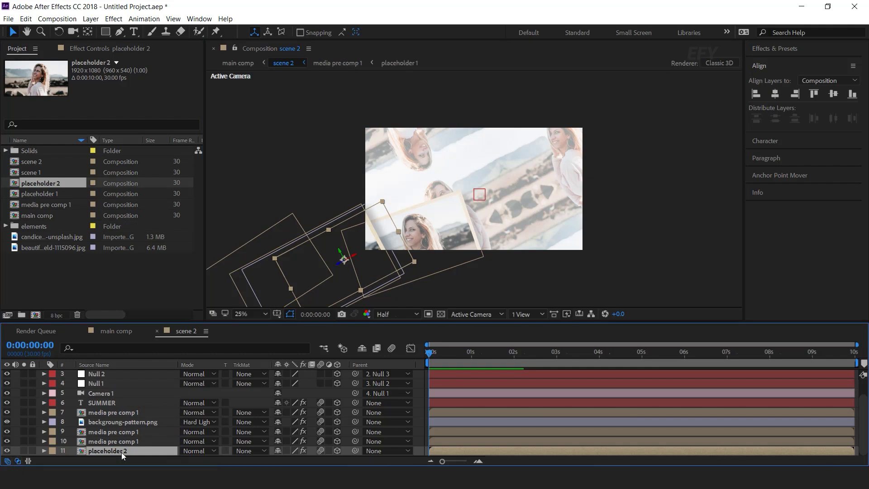
Replace the photo inside placeholder 2 with beautiful-dress-field-1115096.jpg, scale it down to fit the frame, and return to scene 2.
double_click(122, 452)
left_click(122, 376)
left_click(50, 243)
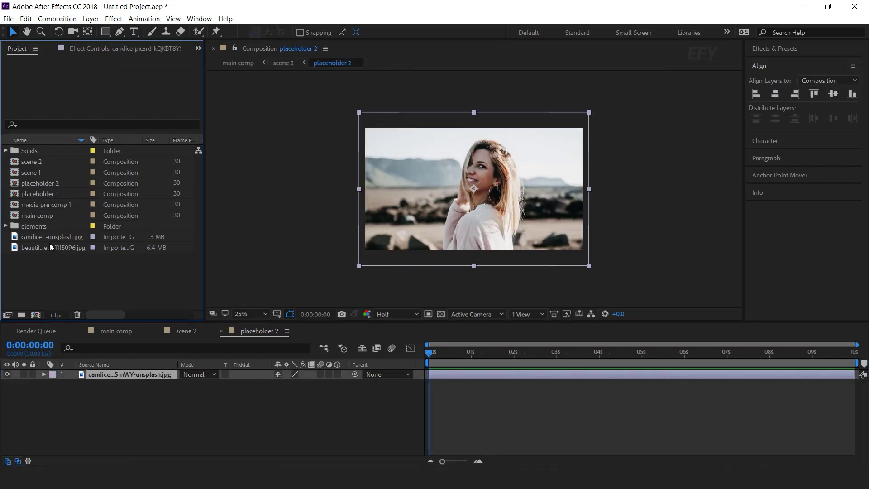
left_click(57, 247)
left_click_drag(59, 249, 137, 377)
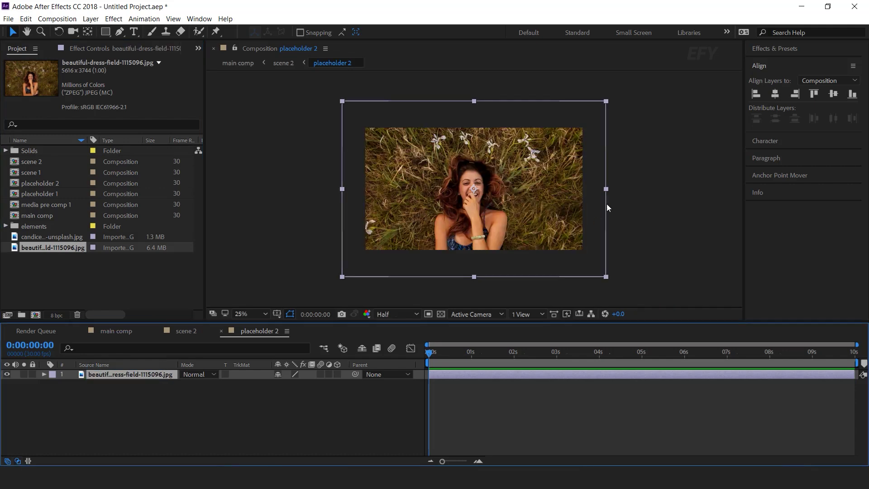
left_click(302, 413)
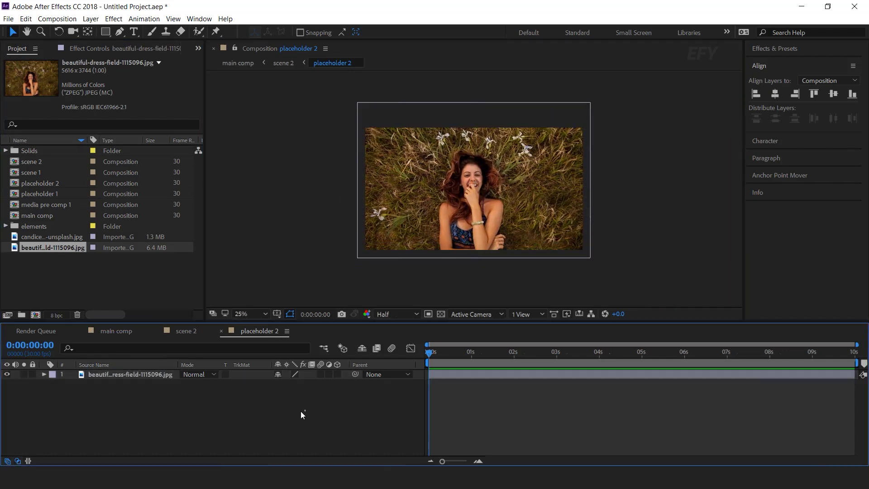
left_click(221, 333)
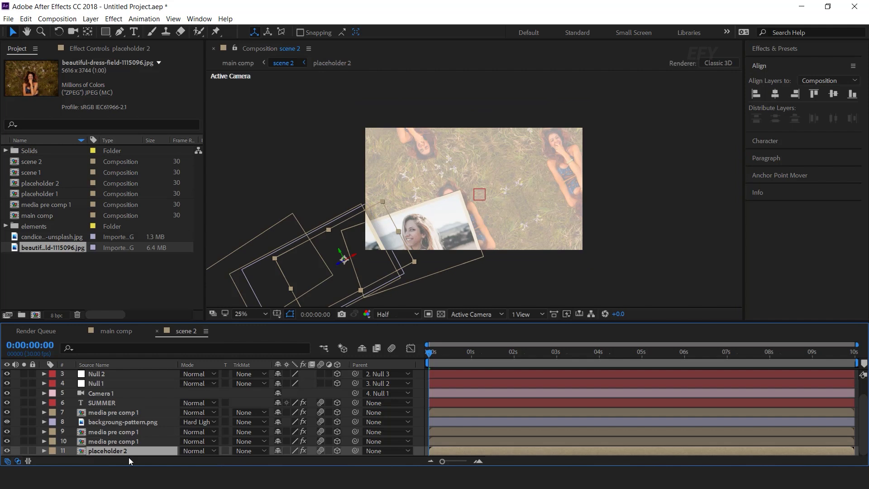
Duplicate the media pre comp 1 composition and replace all three media pre comp 1 layers in scene 2 with the copy.
left_click(135, 441)
left_click(131, 442)
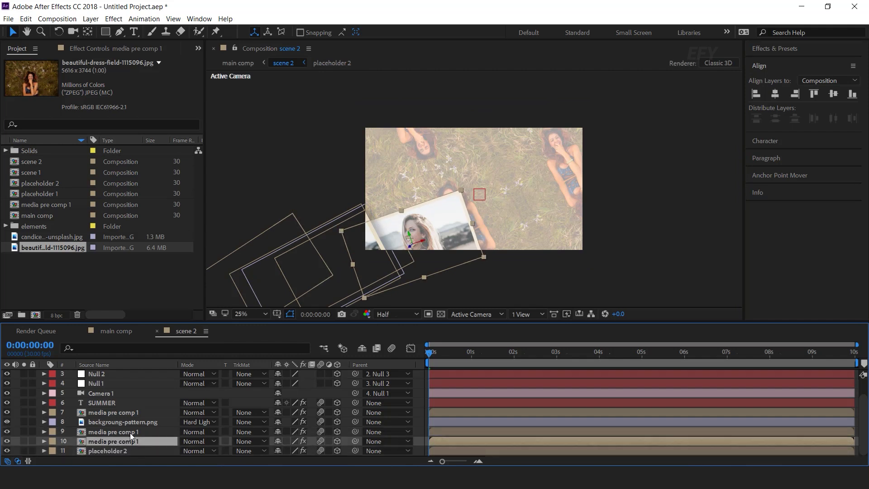
left_click(130, 433, "ctrl")
left_click(129, 411, "ctrl")
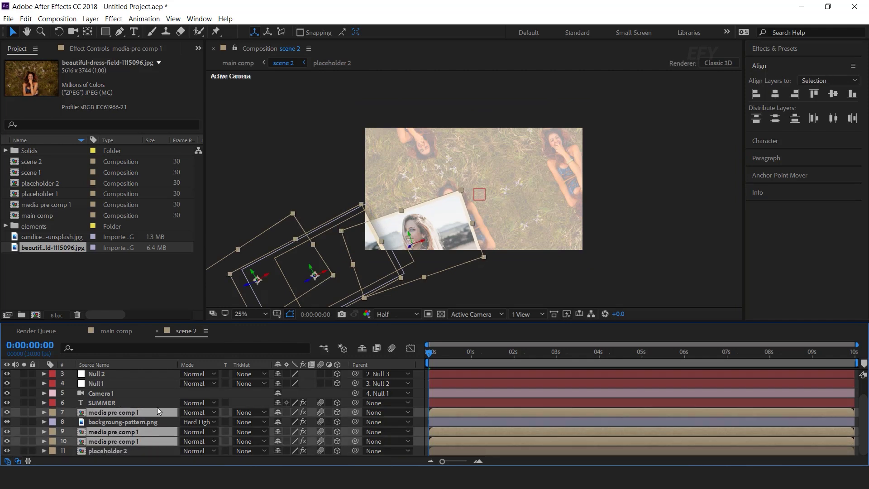
left_click(55, 205)
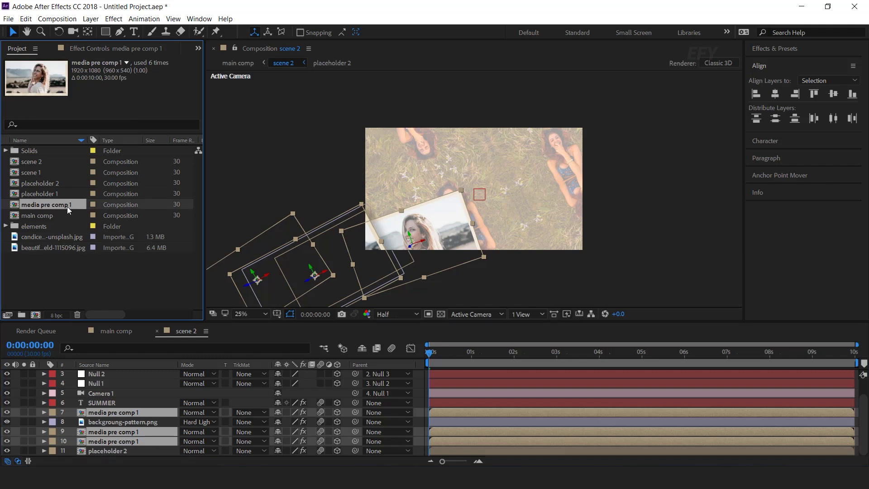
key("ctrl+d")
left_click_drag(50, 203, 134, 442)
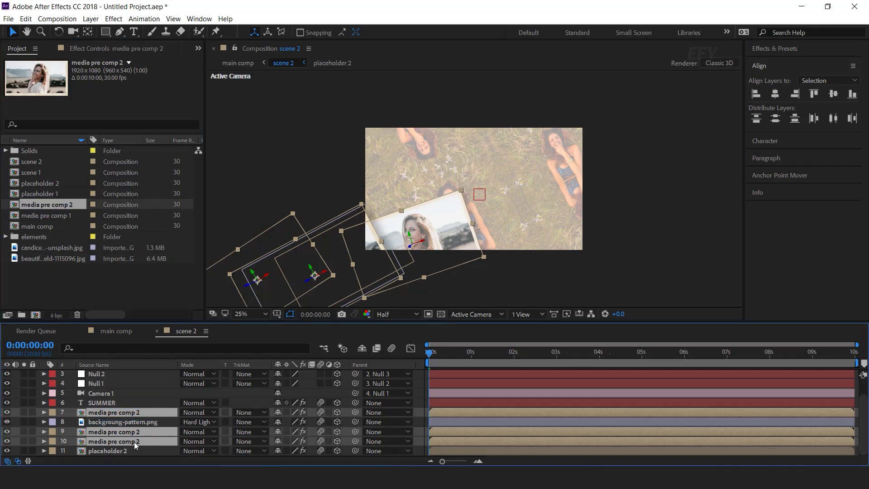
Open media pre comp 2 and replace its placeholder 1 layer with placeholder 2.
double_click(131, 412)
left_click(108, 386)
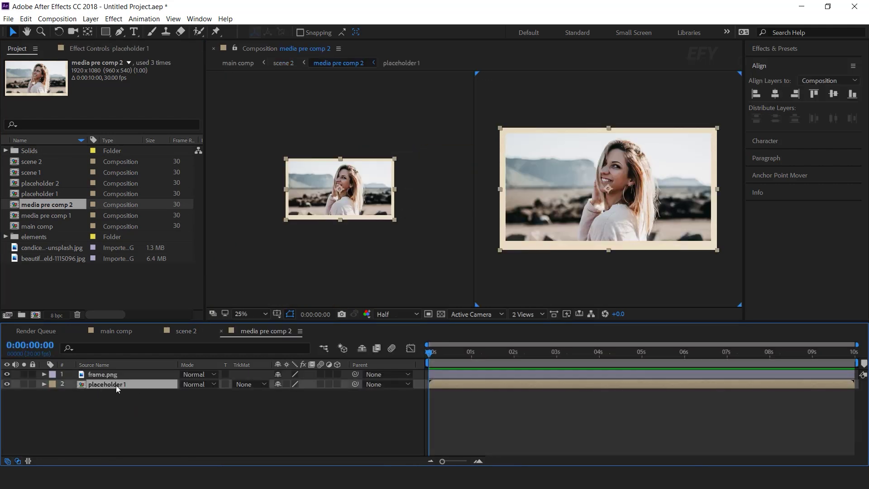
left_click(58, 184)
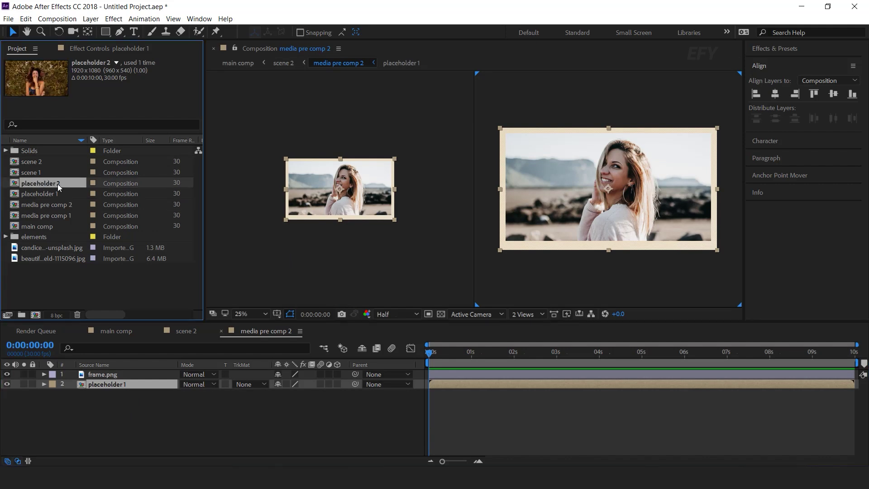
left_click_drag(68, 190, 121, 389)
left_click(173, 411)
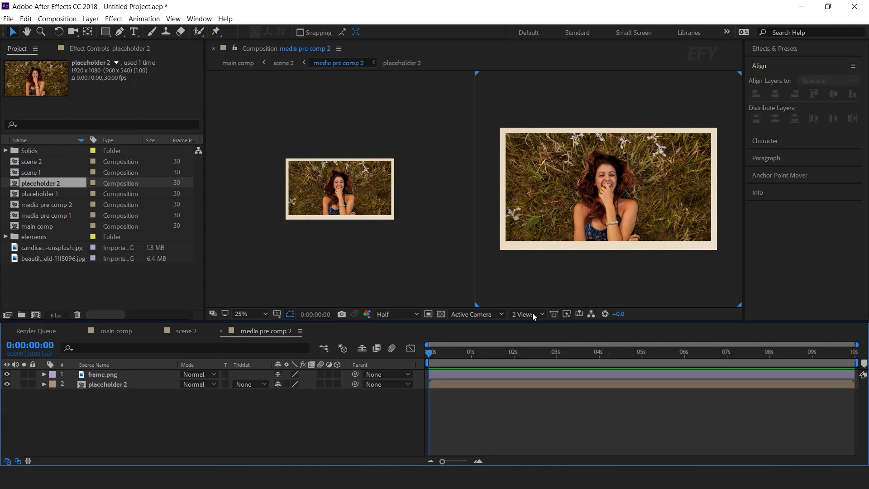
Return to scene 2 and preview its animation from the start.
left_click(222, 333)
mouse_move(437, 352)
left_mouse_down()
mouse_move(524, 353)
mouse_move(433, 360)
left_mouse_up()
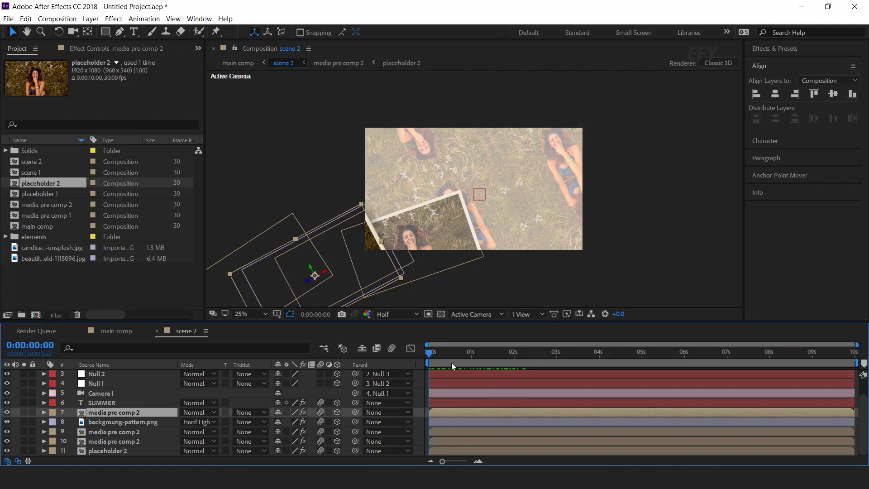
key("space")
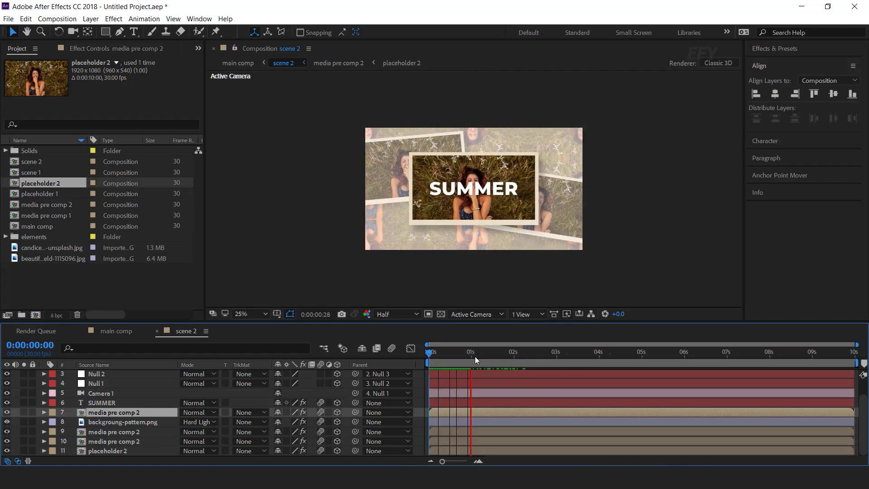
Reveal Null 1's keyframes in scene 2 and delete its starting Position and Orientation keyframes.
key("space")
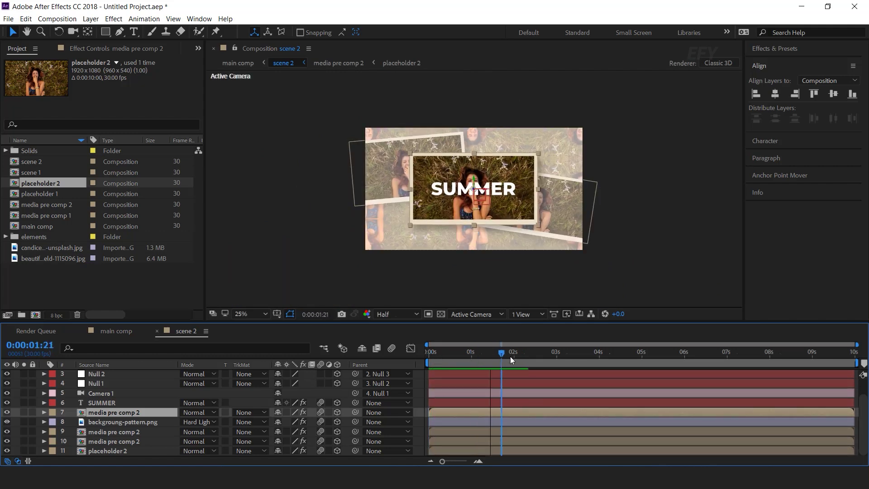
left_click_drag(510, 357, 521, 357)
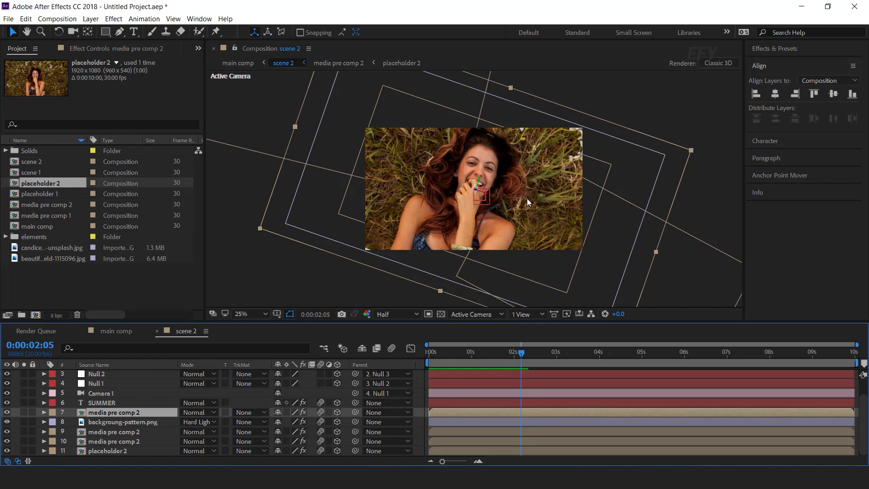
left_click(97, 383)
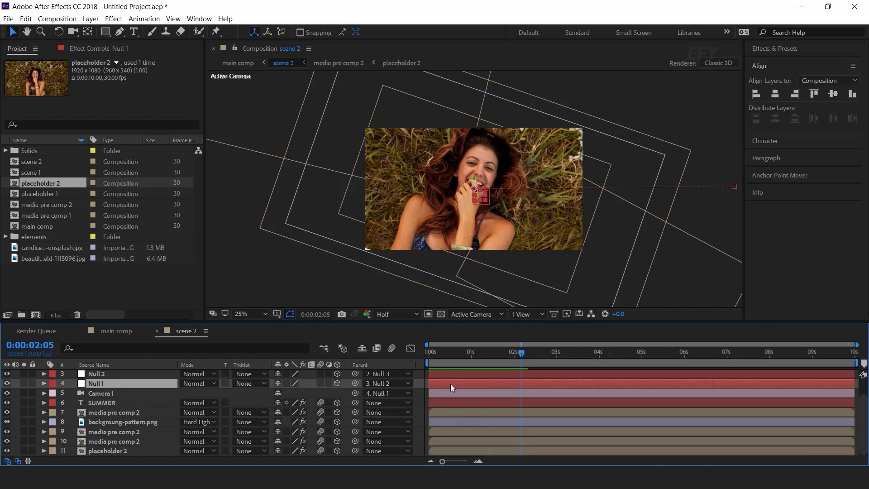
key("u")
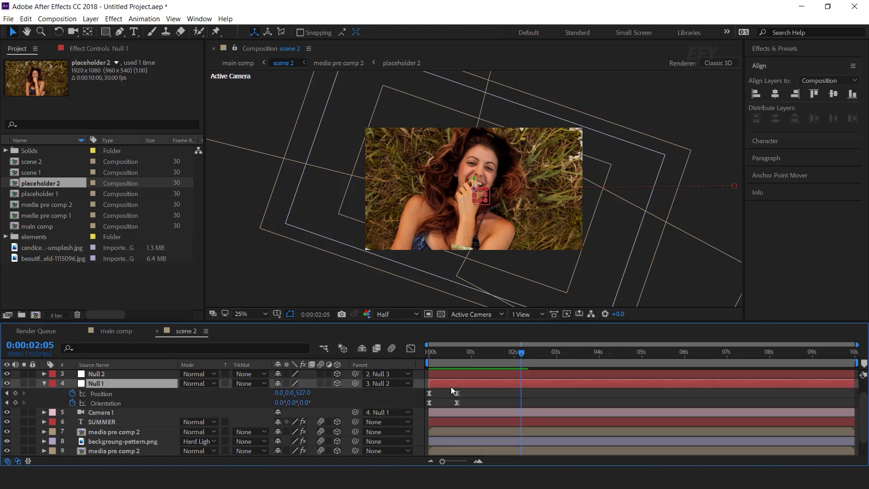
left_click(440, 351)
key("equal")
left_click_drag(480, 355, 544, 359)
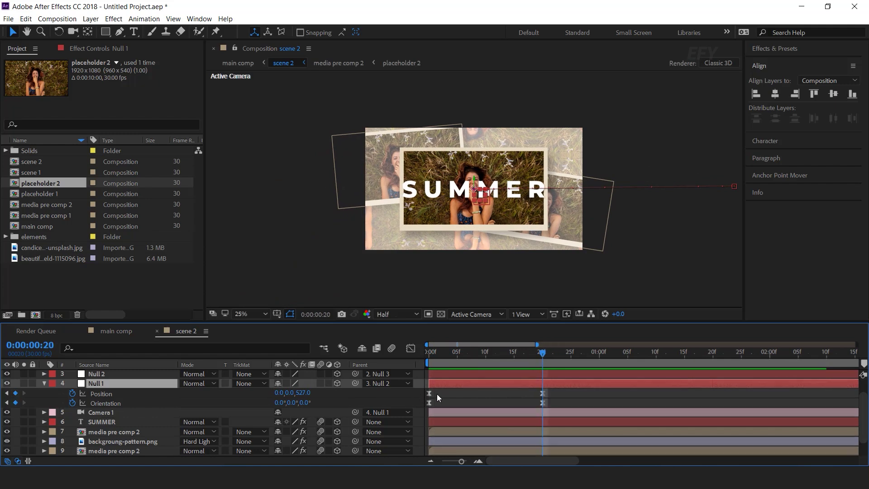
left_click_drag(436, 393, 422, 403)
key("Delete")
Set Null 1's Z Position to -2123 at the first frame of scene 2.
left_click(425, 354)
left_click(184, 396)
left_click(147, 382)
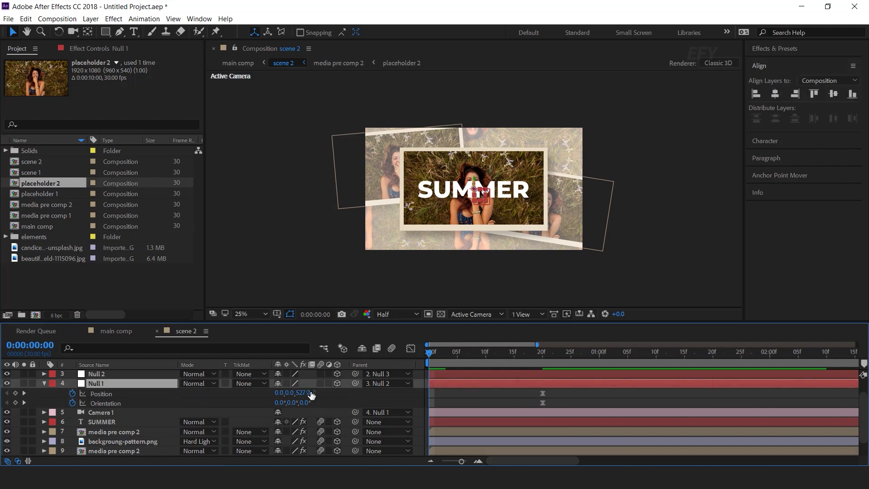
left_click_drag(311, 393, 150, 393)
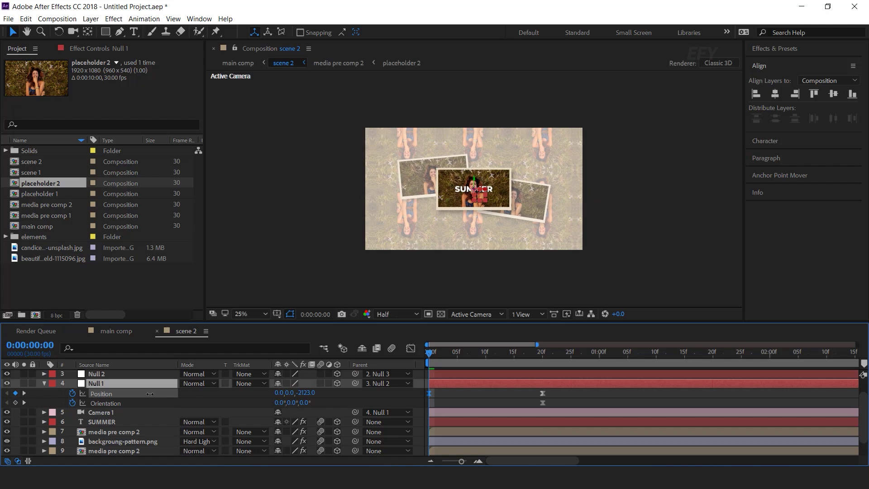
key("Return")
key("space")
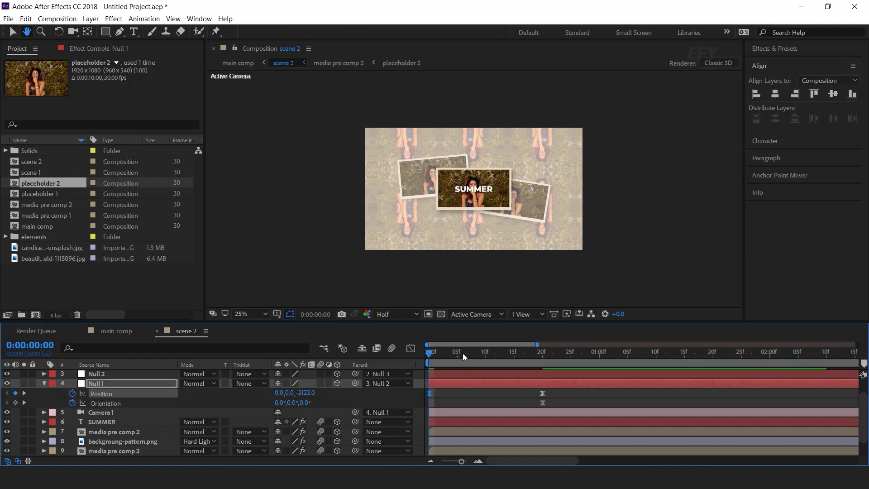
Set Null 1's Z Position to 297 at its keyframe on 0:00:00:20.
left_click(541, 353)
key("minus")
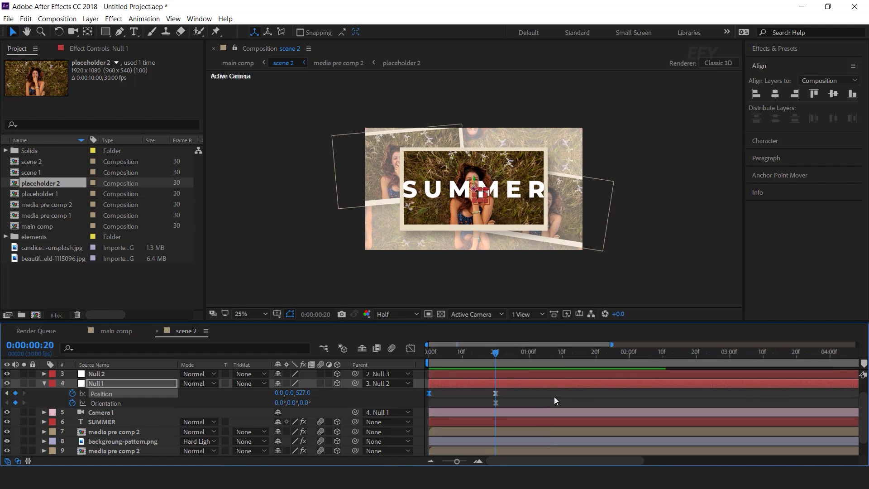
left_click_drag(301, 392, 289, 396)
Reveal Null 2's Position and set its Z value to 419 at 0:00:01:06.
scroll(545, 395, "up", 2)
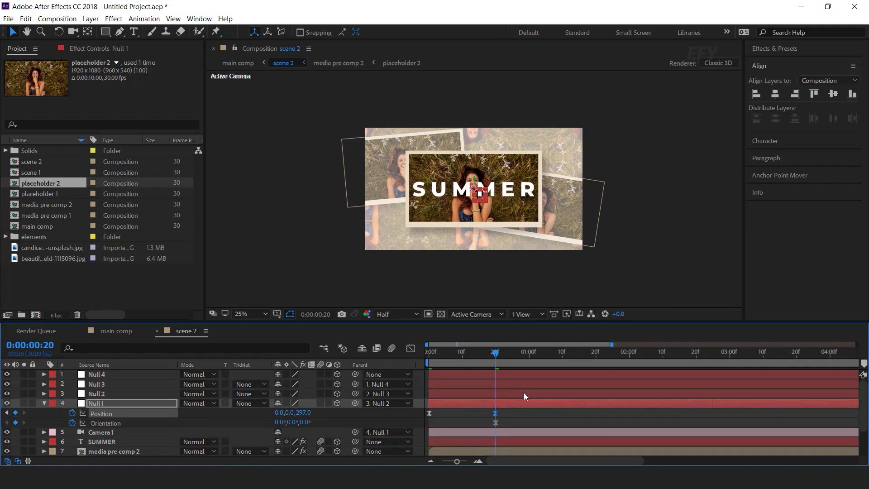
left_click(523, 392)
key("p")
left_click_drag(495, 352, 550, 355)
left_click_drag(304, 403, 369, 401)
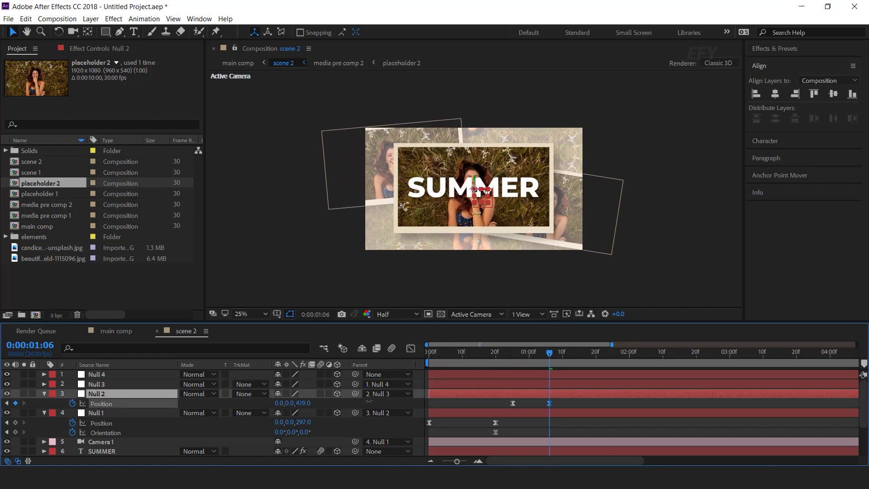
Retime the SUMMER layer's last two Tracking Amount keyframes to about 0:00:00:25 and 0:00:01:05.
key("Page_Up")
key("Page_Up")
key("Page_Up")
key("Page_Up")
key("Page_Up")
key("Page_Up")
scroll(544, 414, "down", 3)
left_click(545, 422)
key("u")
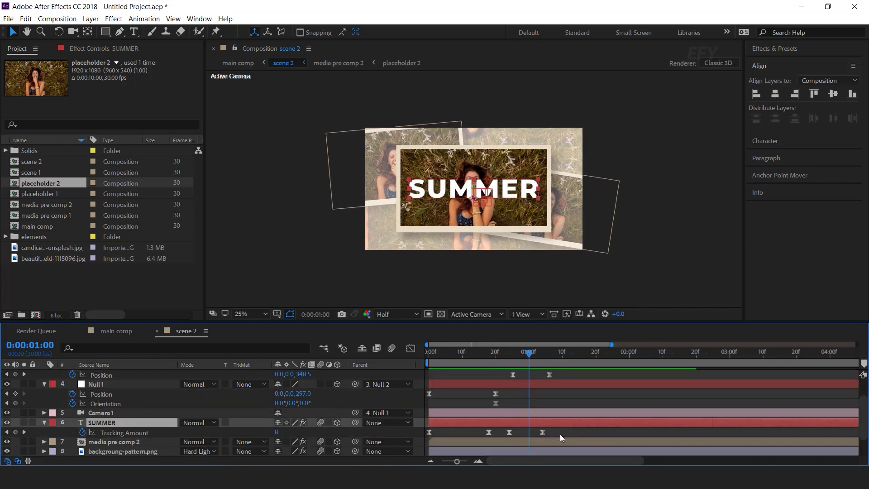
left_click_drag(560, 435, 501, 428)
key("space")
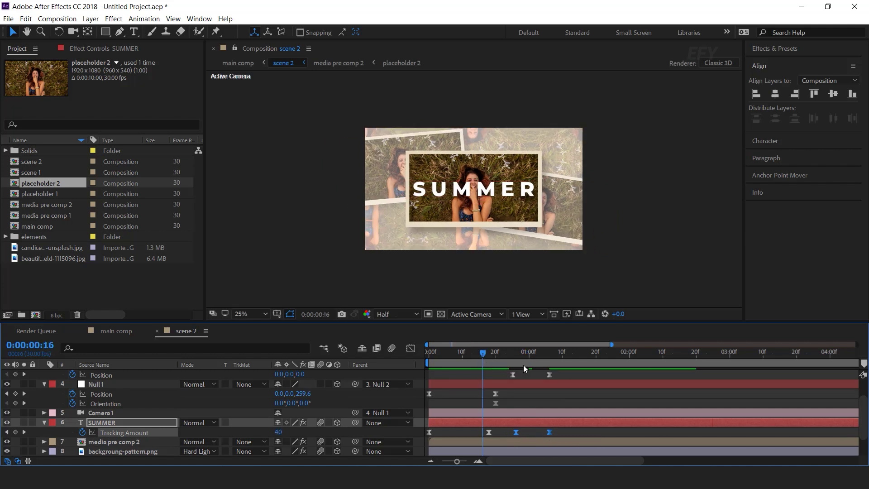
left_click_drag(549, 432, 552, 432)
left_click(490, 356)
left_click(525, 355)
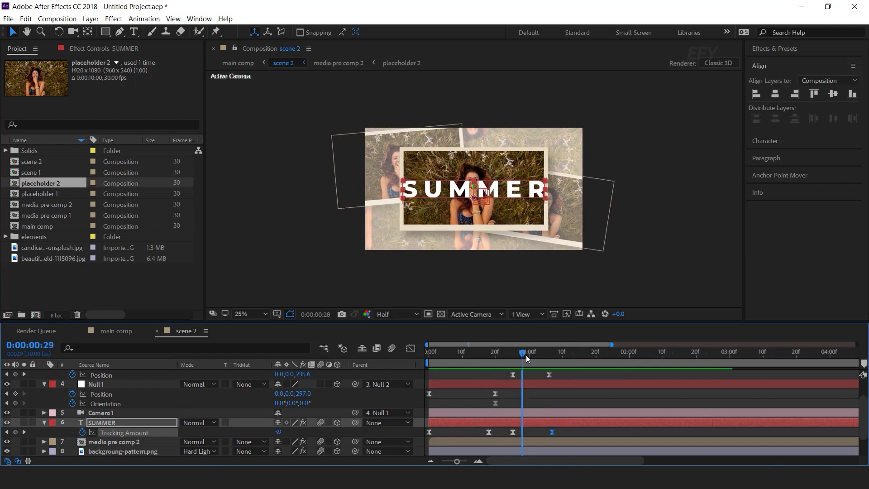
key("space")
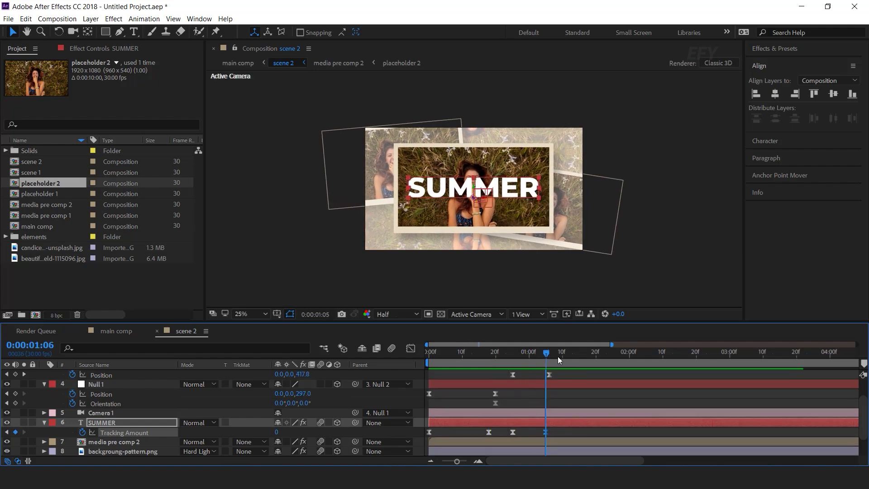
Switch to the main comp and preview the transition from scene 1 to scene 2.
left_click(111, 330)
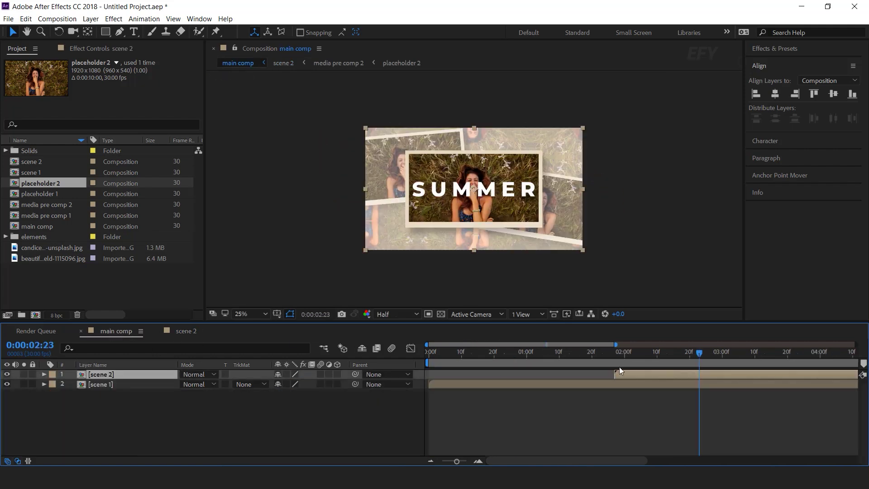
key("space")
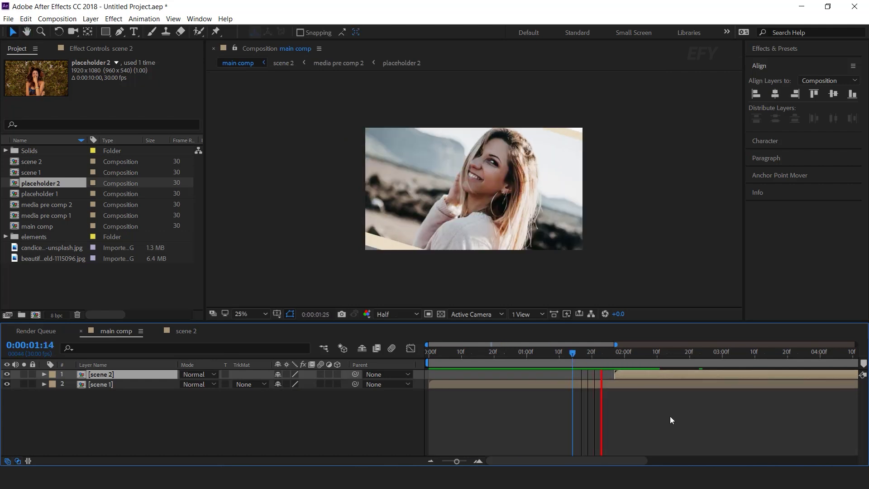
left_click(607, 352)
left_click_drag(609, 352, 644, 357)
In scene 2, set Null 1's Z Orientation to 21° at the first frame and preview the move.
left_click(184, 330)
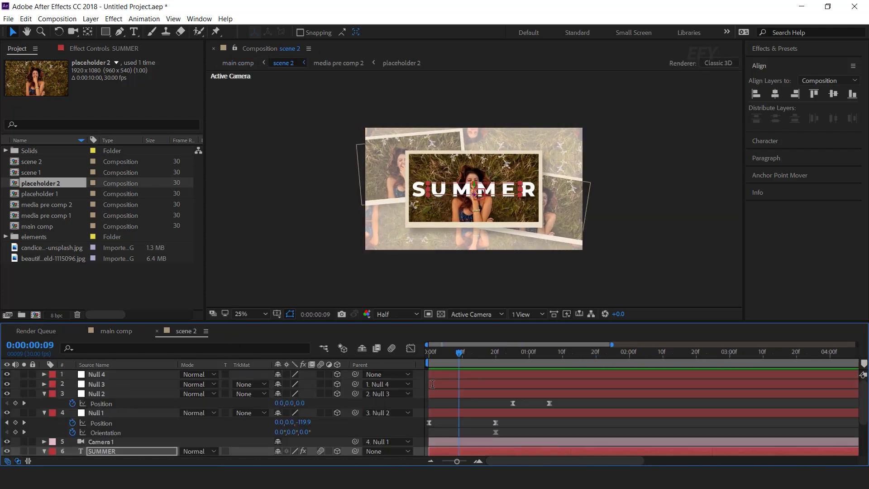
left_click_drag(464, 352, 423, 361)
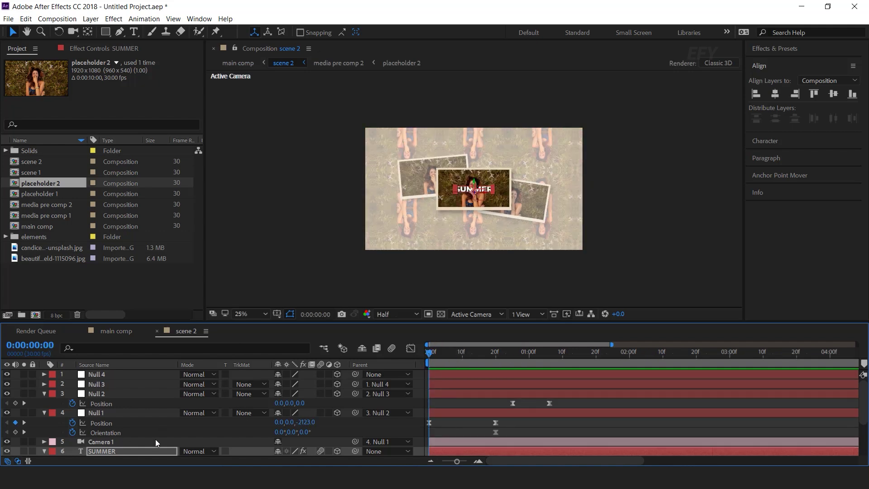
left_click(122, 430)
left_click_drag(305, 432, 312, 434)
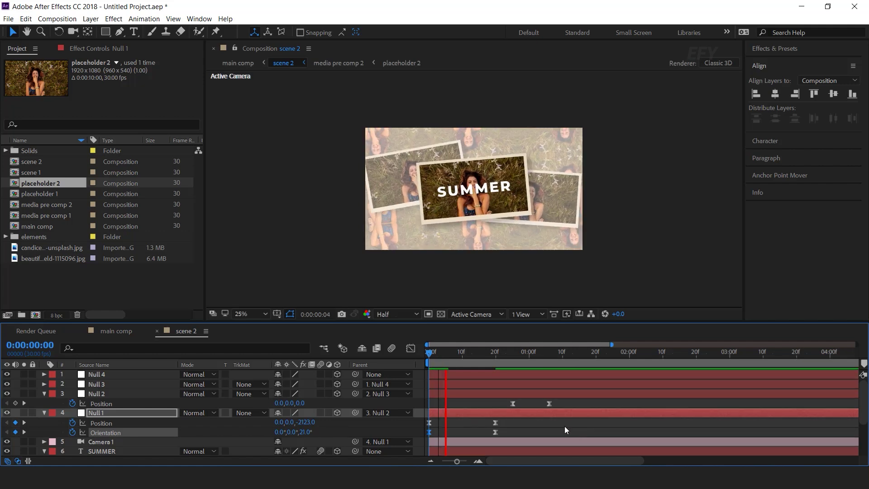
key("space")
Return to the main comp and play back the scene change with the tilted start of scene 2.
left_click(116, 331)
left_click(591, 352)
key("space")
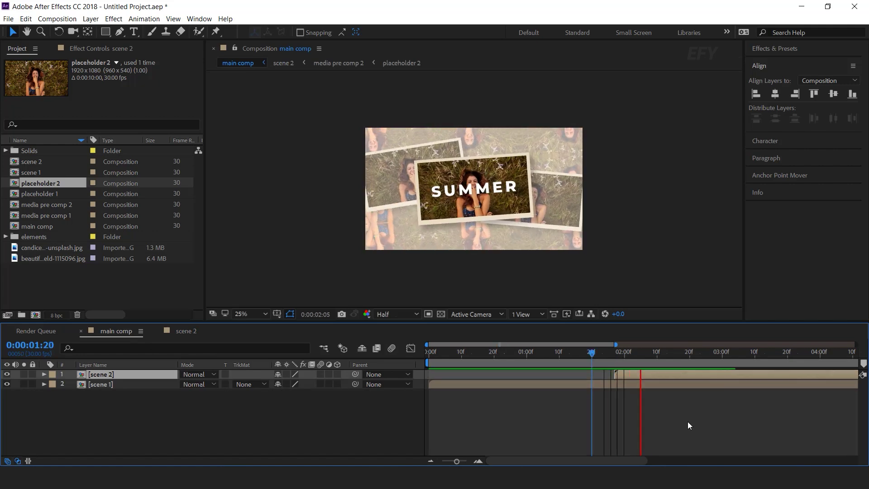
left_click_drag(596, 357, 553, 353)
key("space")
key("space")
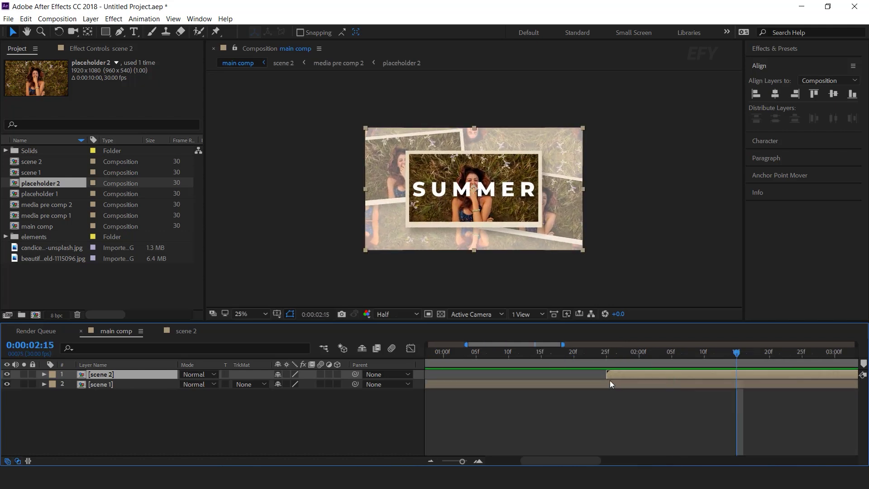
Trim a few frames off the start of the scene 2 layer and shift it so it begins at 0:00:01:23.
left_click_drag(612, 354, 656, 373)
key("equal")
left_click(547, 354)
key("space")
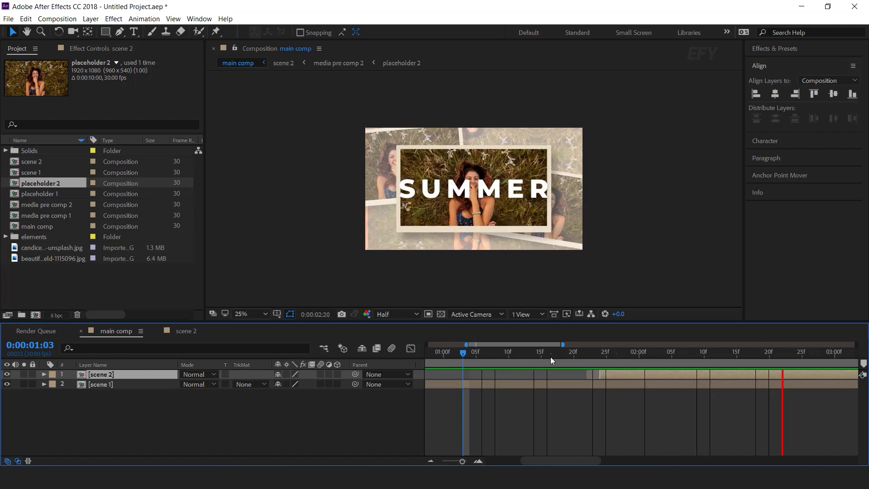
left_click(512, 354)
left_click(618, 353)
key("Page_Up")
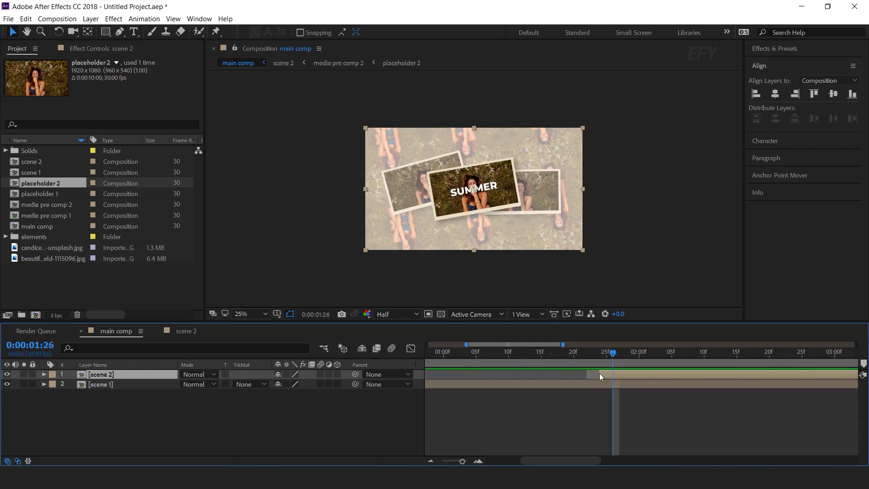
left_click_drag(637, 373, 627, 374)
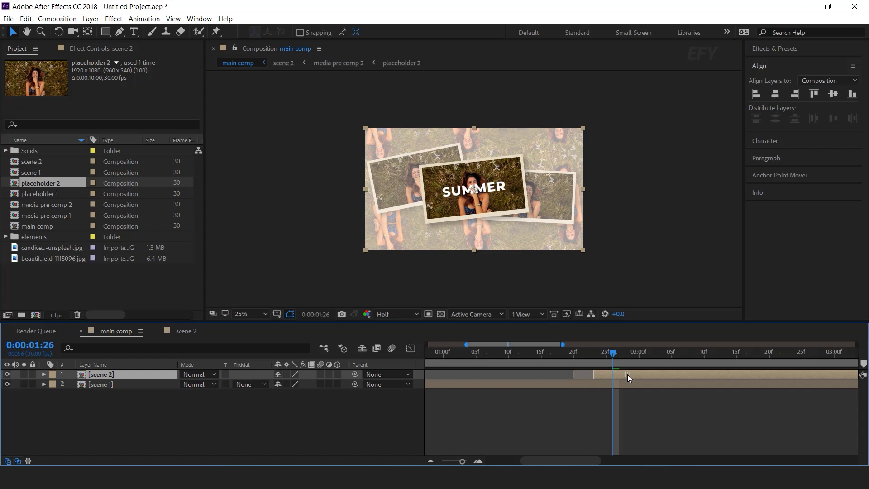
Preview the retimed cut and the rest of scene 2 in the main comp.
left_click_drag(549, 353, 560, 360)
key("space")
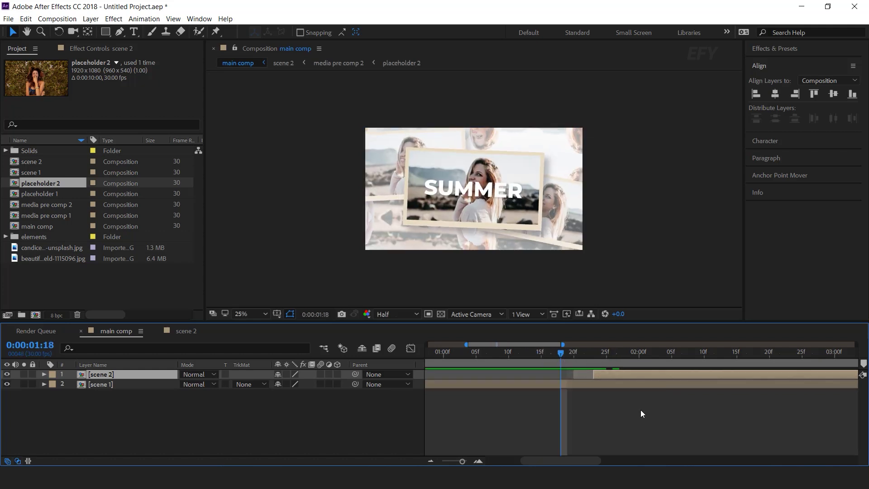
key("space")
key("space")
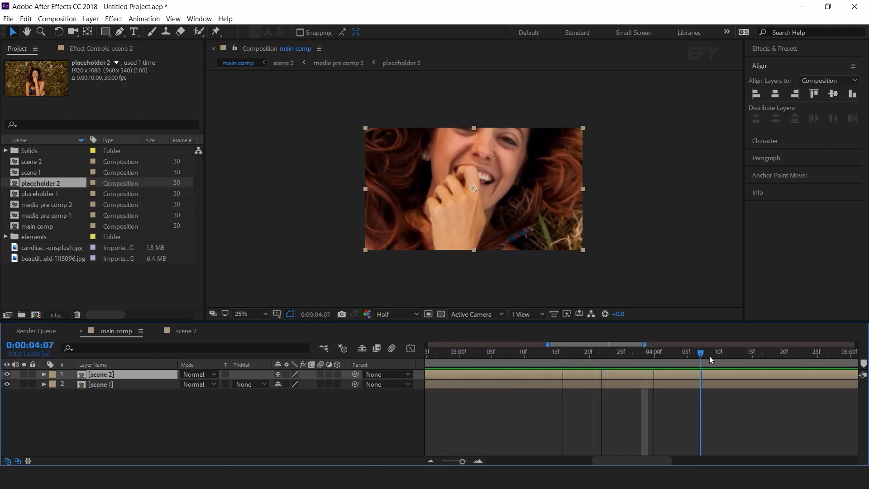
key("space")
key("semicolon")
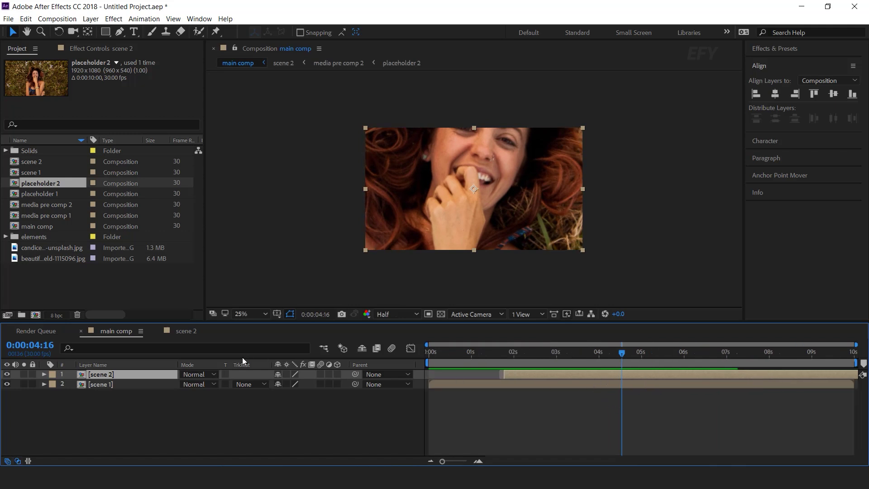
In scene 2, delete Null 3's end Position and Orientation keyframes and set its Y Position to -1350 at 0:00:02:04.
left_click(184, 332)
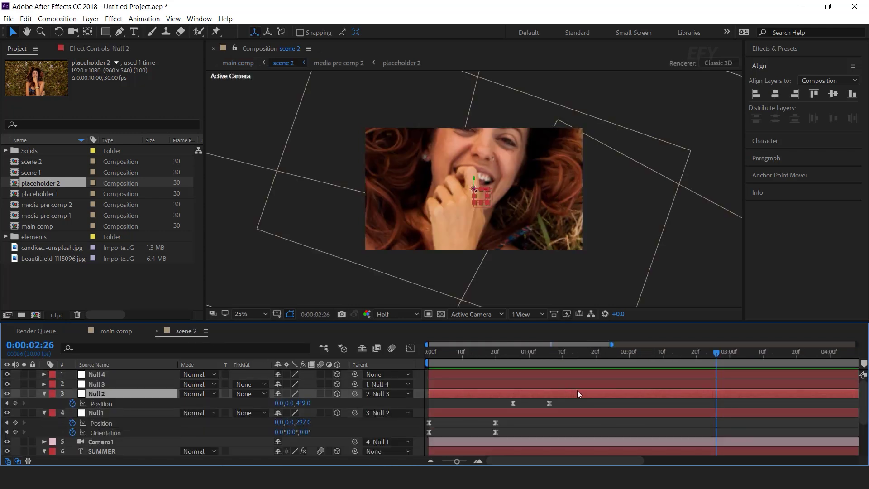
left_click(580, 384)
key("u")
left_click_drag(562, 354, 626, 359)
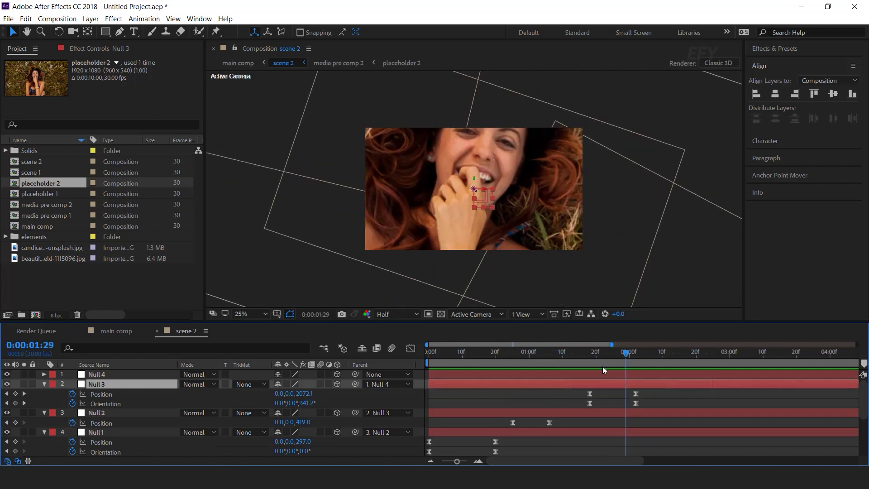
left_click(590, 353)
left_click_drag(644, 393, 623, 409)
key("Delete")
key("space")
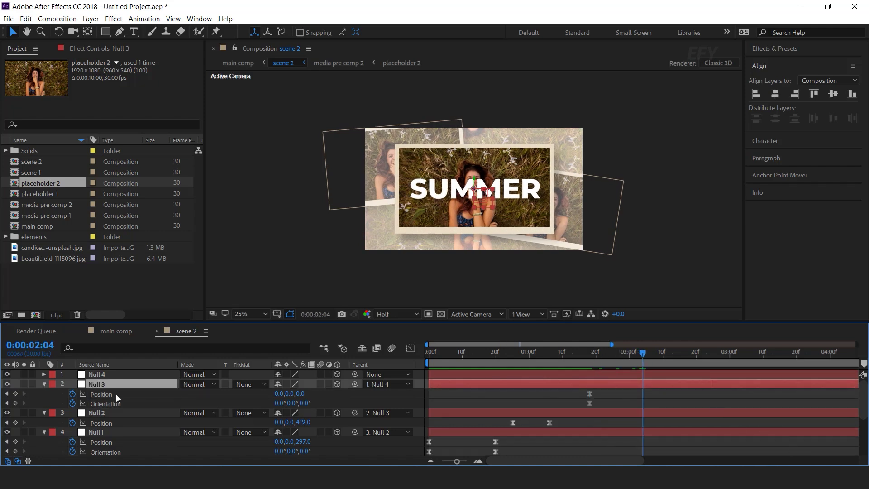
left_click_drag(292, 393, 217, 384)
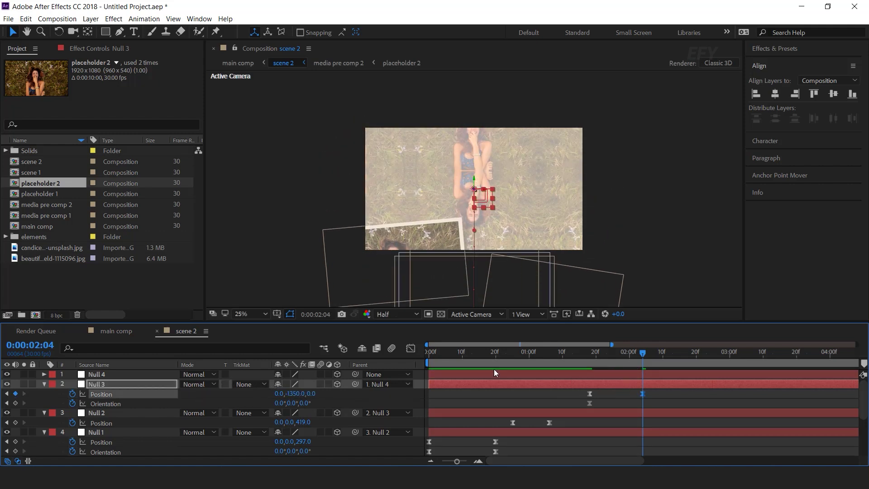
Return to the main comp, preview the slideshow from the start, and check the end of scene 2.
left_click(116, 331)
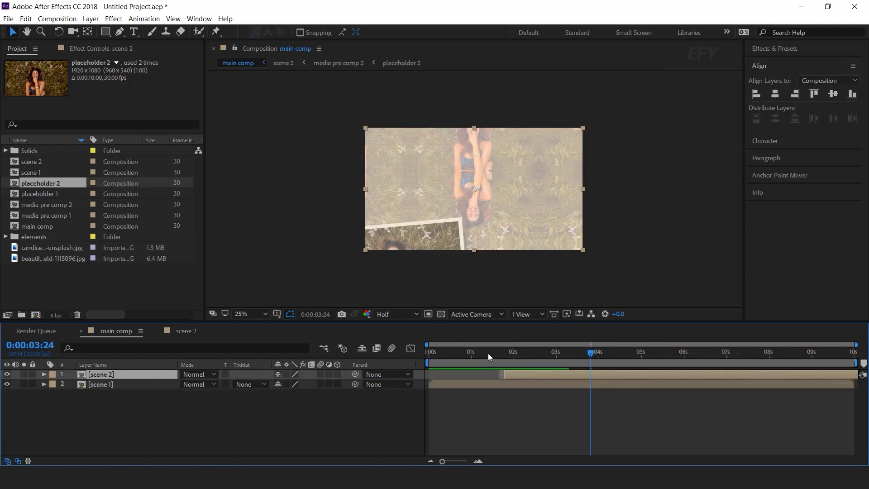
left_click_drag(487, 353, 428, 354)
key("space")
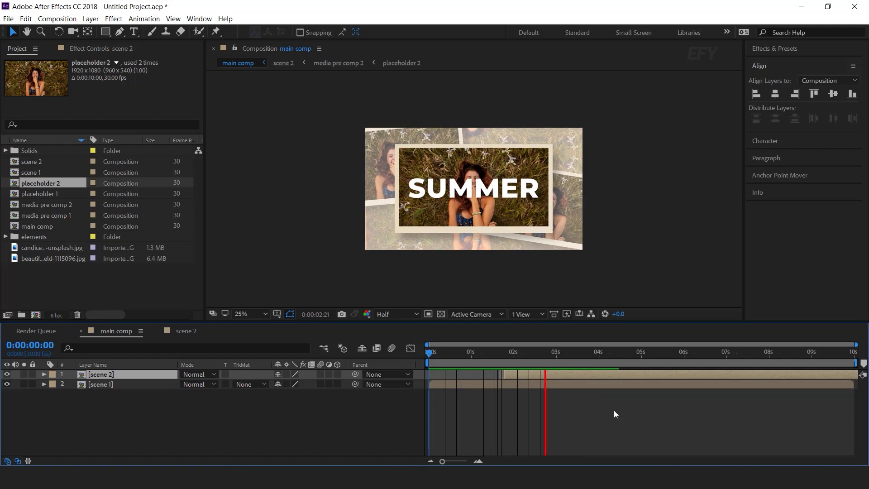
key("space")
left_click_drag(515, 346, 584, 362)
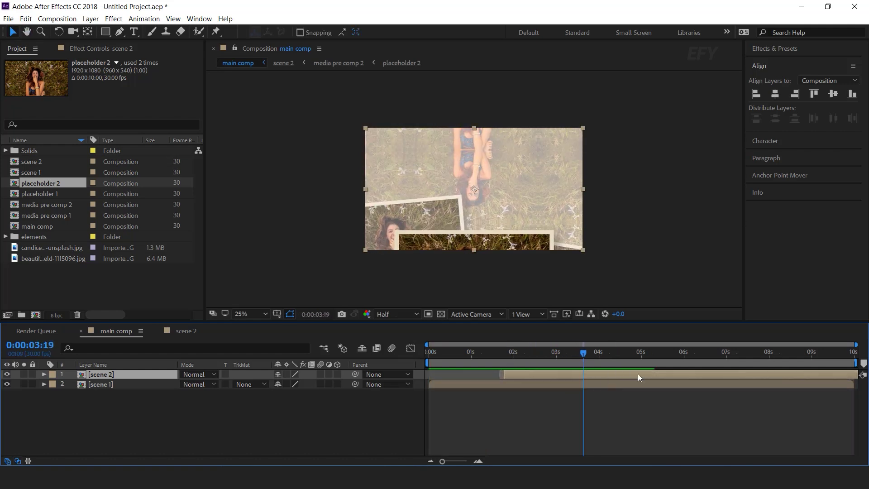
End the main comp's work area at about 3.5 seconds and check the playback around the second scene.
left_click_drag(856, 362, 579, 362)
left_click_drag(513, 352, 541, 356)
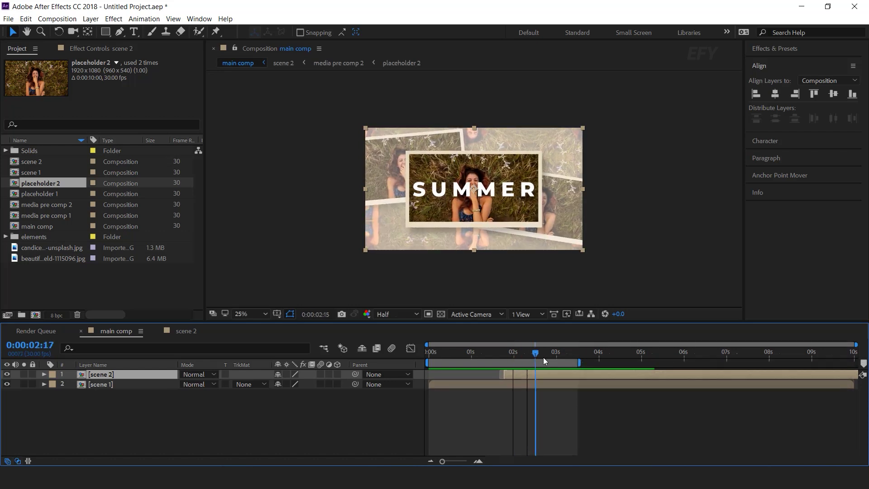
key("space")
Pre-compose the scene 1 and scene 2 layers into a new composition named "scenes pre comp".
left_click(130, 380)
left_click(126, 375, "shift")
right_click(126, 375)
left_click(154, 377)
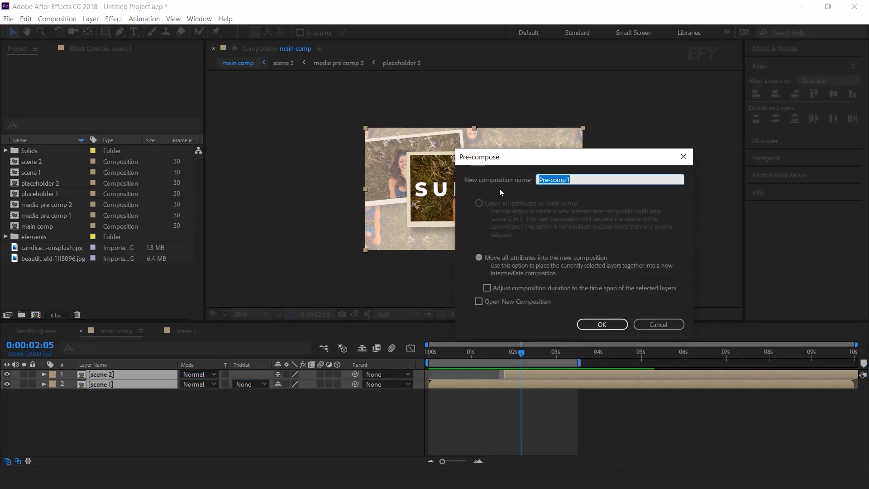
type("scenes pre comp")
left_click(581, 324)
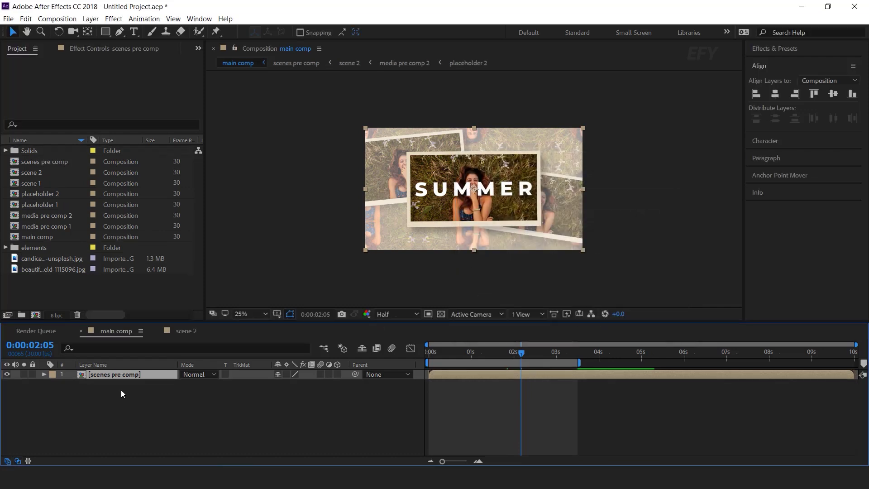
Add light LEAK.mp4 from the elements folder above scenes pre comp and set its blending mode to Screen.
left_click(137, 407)
left_click(31, 247)
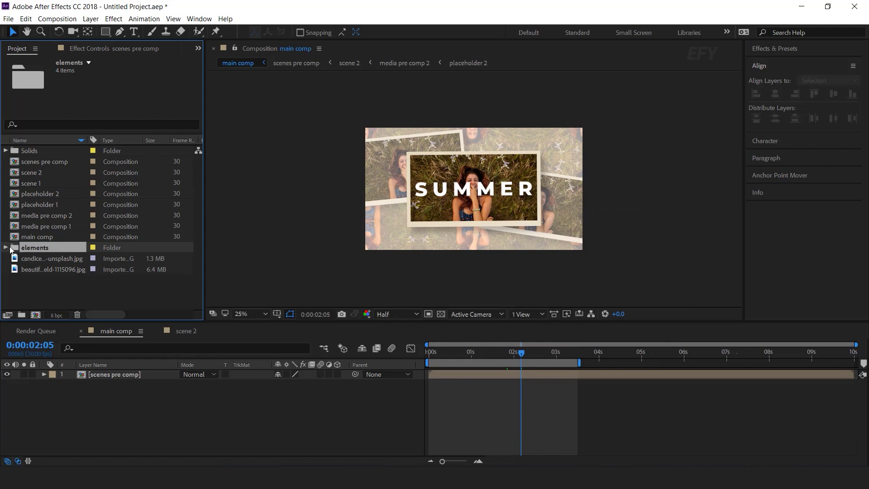
left_click(6, 247)
left_click(65, 260)
left_click(40, 270)
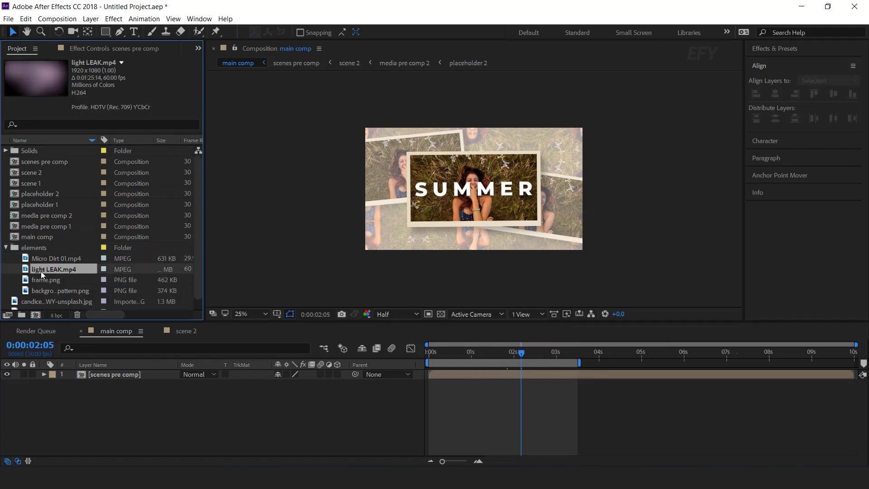
left_click_drag(29, 271, 130, 373)
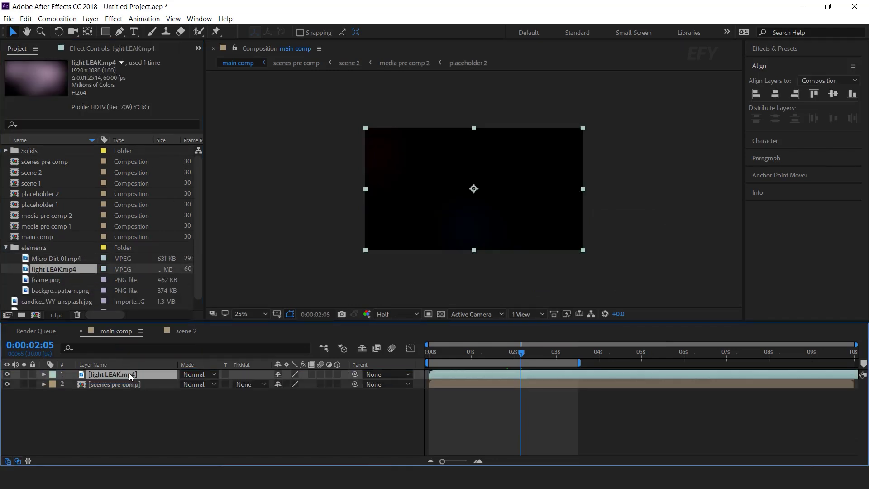
left_click(203, 374)
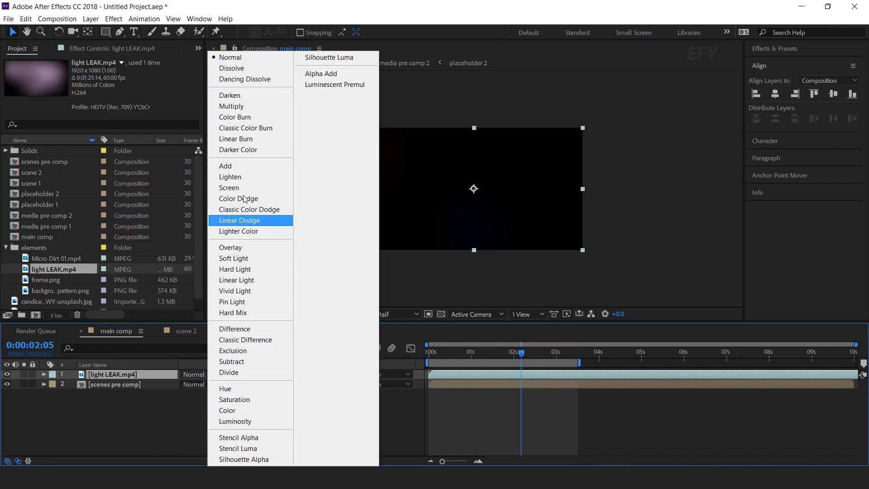
left_click(243, 189)
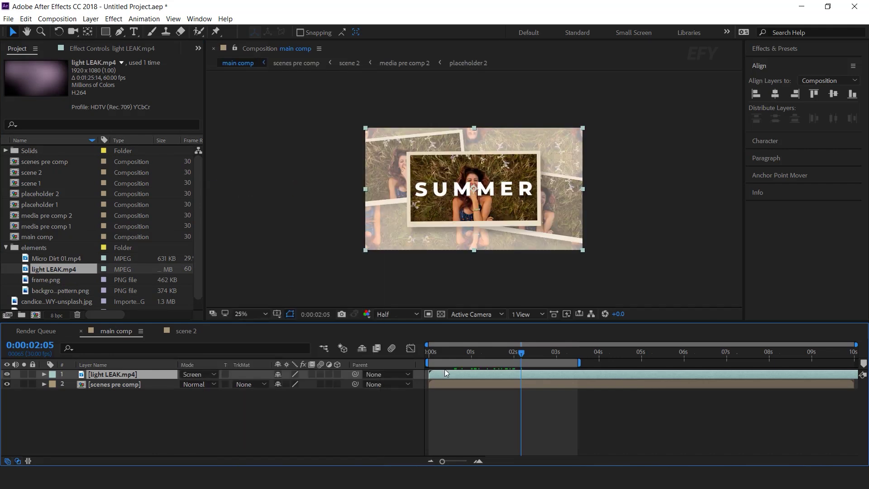
Place Micro Dirt 01.mp4 above the light leak layer and set its blending mode to Screen.
left_click_drag(55, 259, 146, 373)
left_click(195, 374)
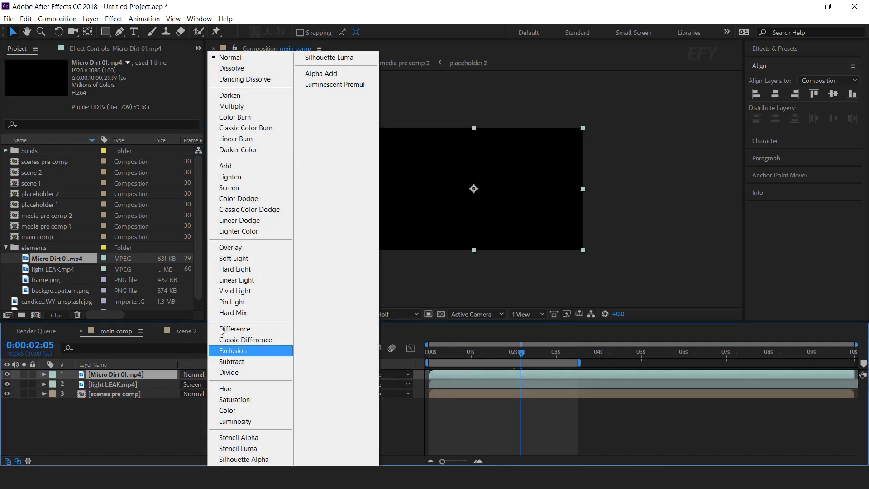
left_click(246, 185)
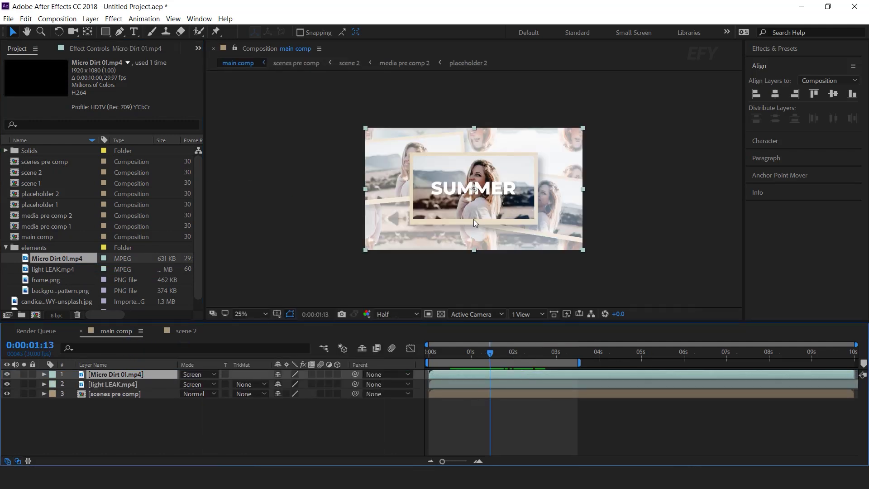
Create an adjustment layer above all layers in the main comp and rename it "cc".
left_click(324, 412)
key("Page_Up")
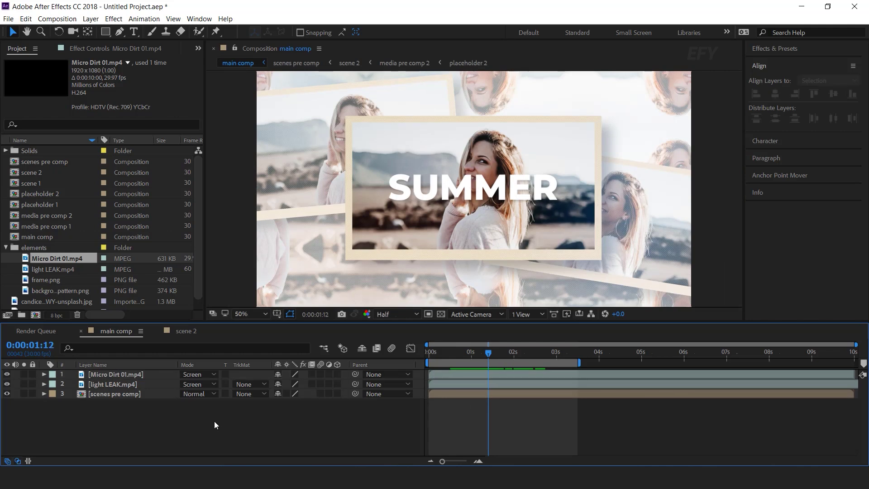
right_click(324, 414)
mouse_move(400, 311)
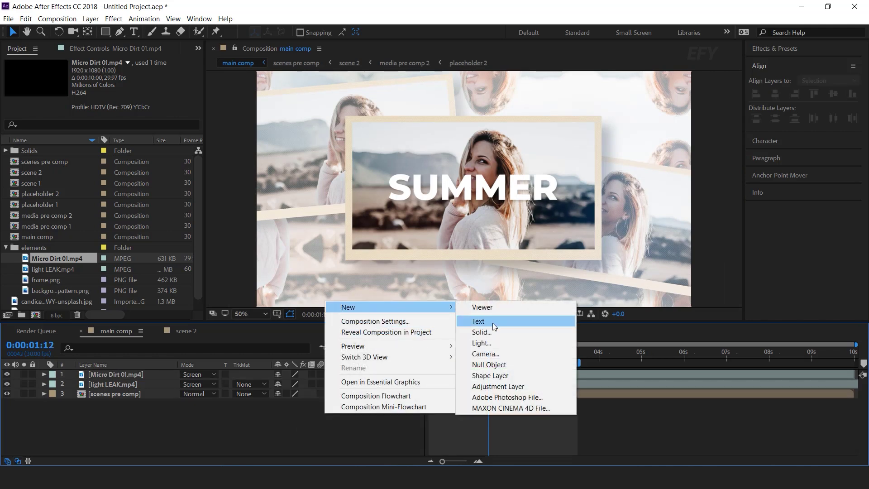
left_click(502, 385)
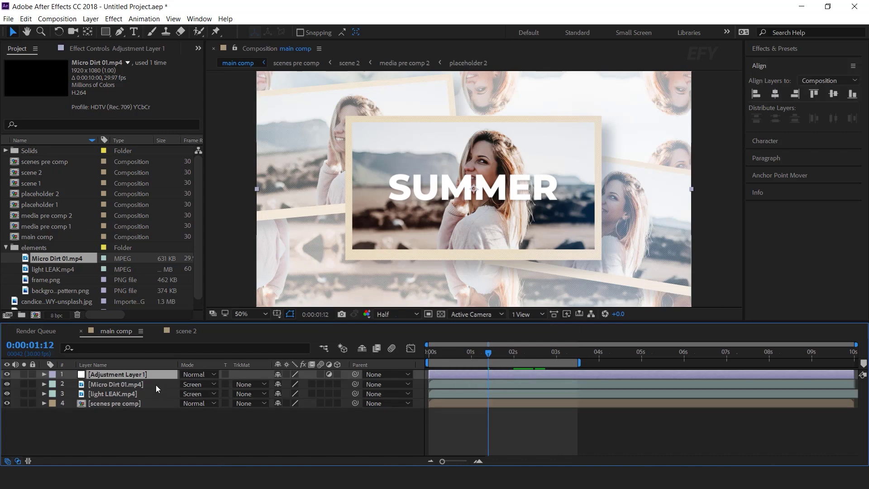
key("Return")
type("cc")
key("Return")
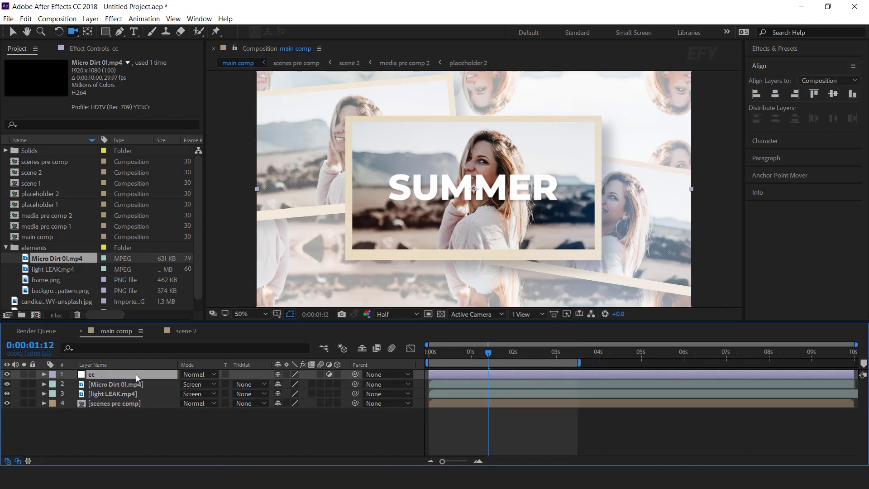
Apply Brightness & Contrast to the cc adjustment layer and set Contrast to 20.
key("ctrl+space")
type("bri")
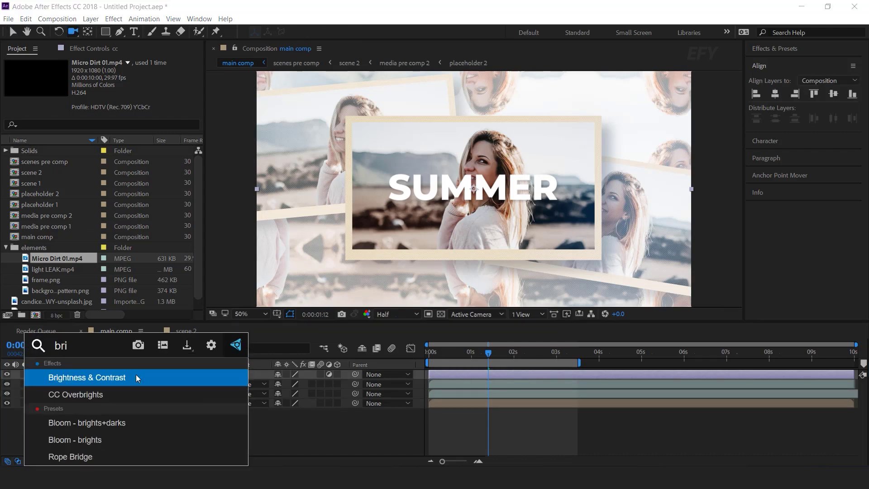
key("Return")
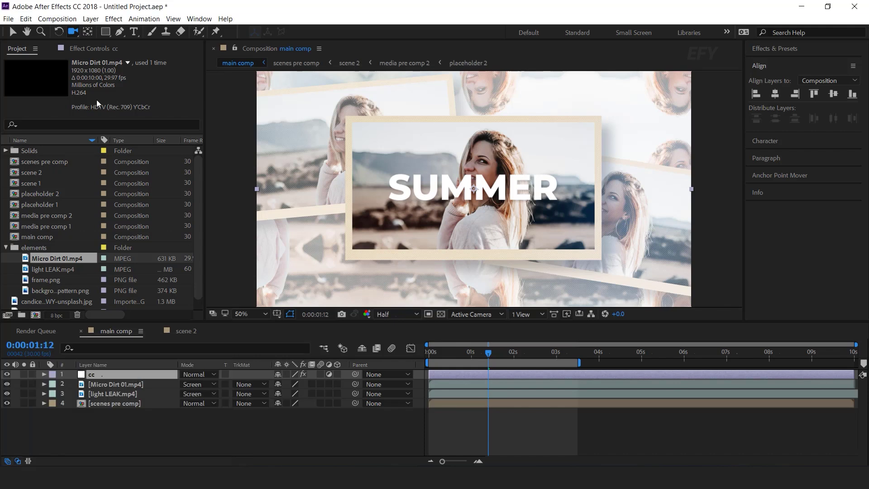
left_click(96, 50)
left_click_drag(114, 91, 123, 88)
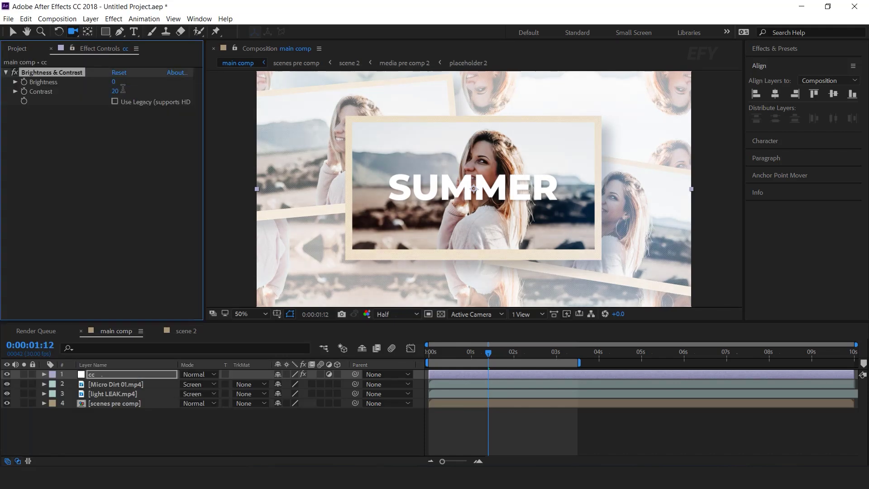
Apply Curves to the cc layer and slightly lower the highlight end of the Red channel curve.
left_click(108, 376)
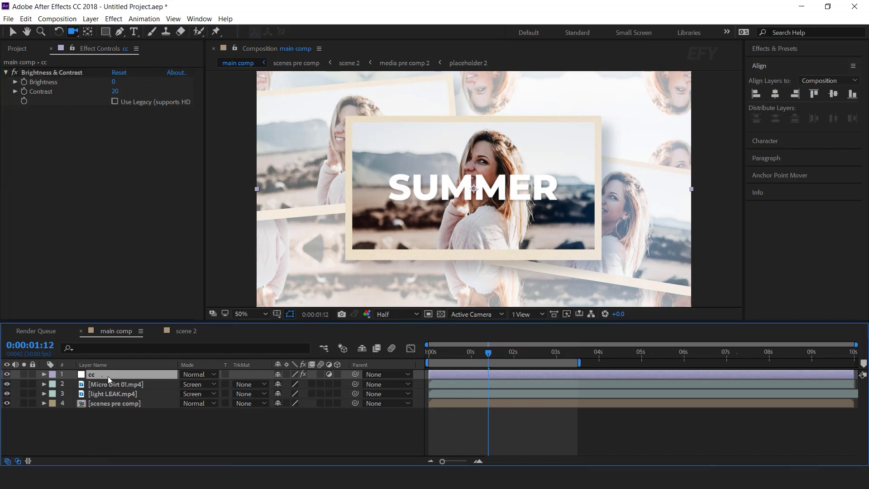
key("ctrl+space")
type("cur")
key("Return")
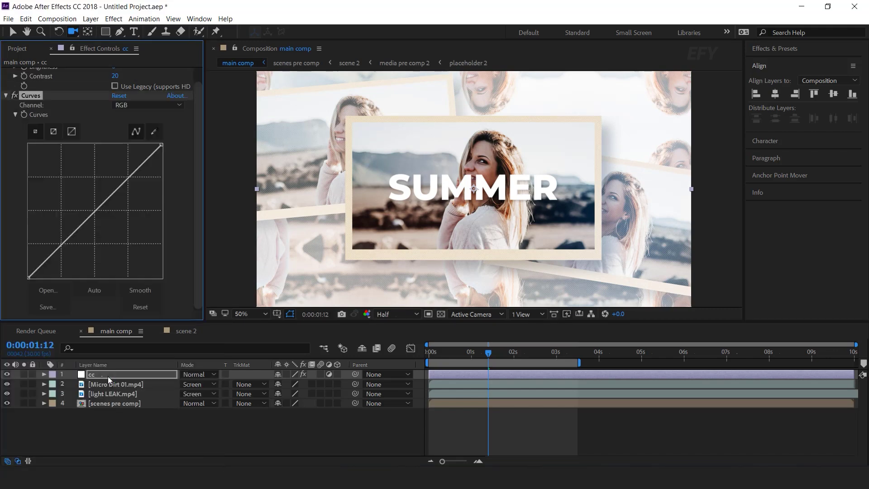
left_click(144, 107)
left_click(153, 118)
left_click_drag(163, 149, 165, 152)
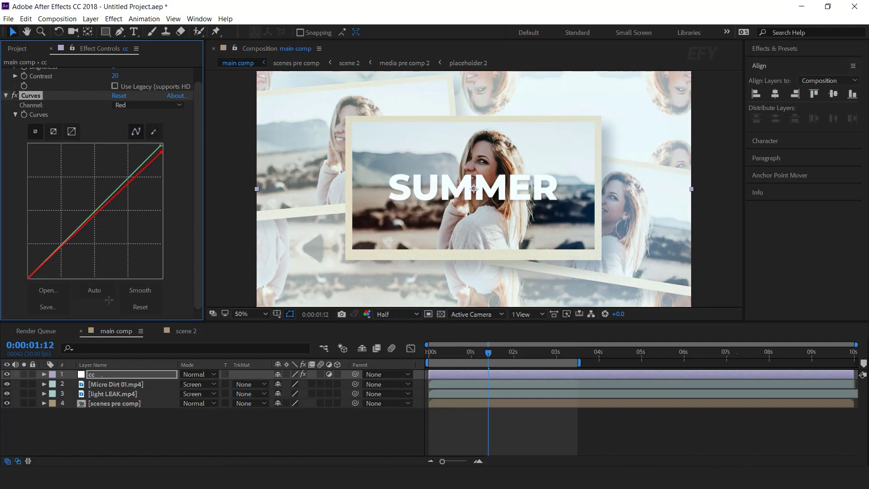
Apply Sharpen to the cc layer and set the Sharpen Amount to 20.
left_click(121, 372)
key("ctrl+space")
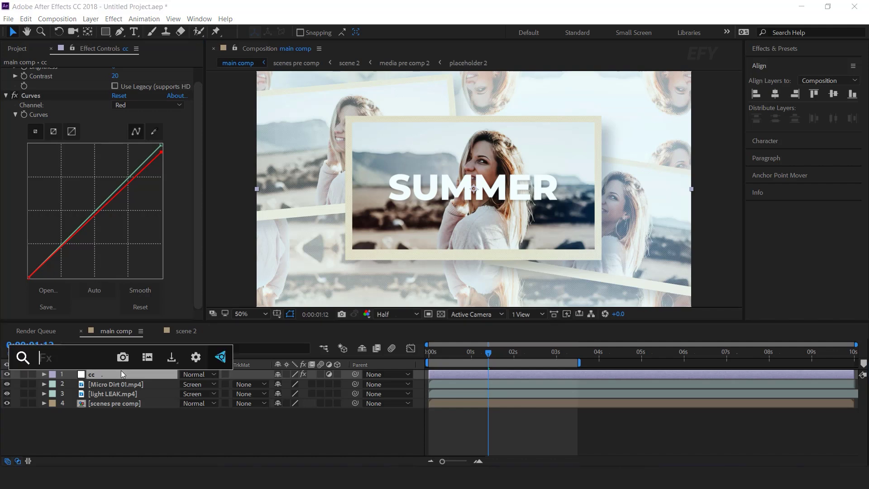
type("sha")
key("Return")
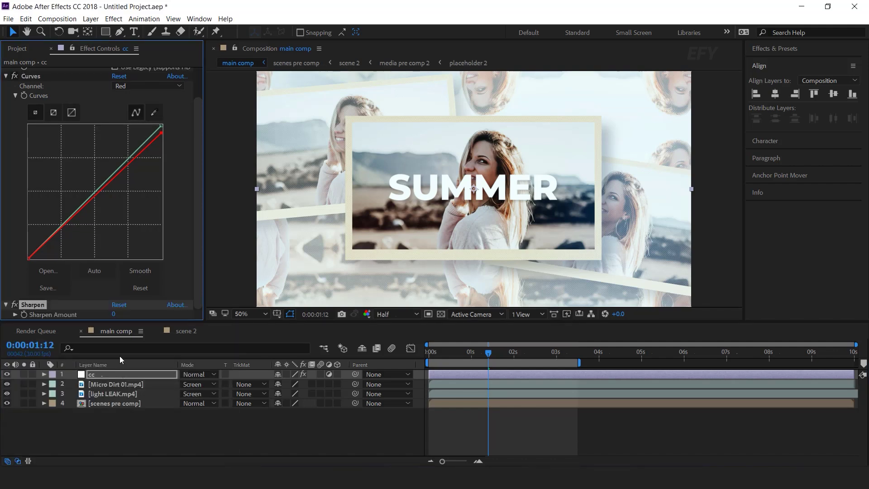
left_click(115, 313)
type("20")
key("Return")
Create a second adjustment layer above the cc layer and name it "glow".
left_click(194, 423)
right_click(372, 420)
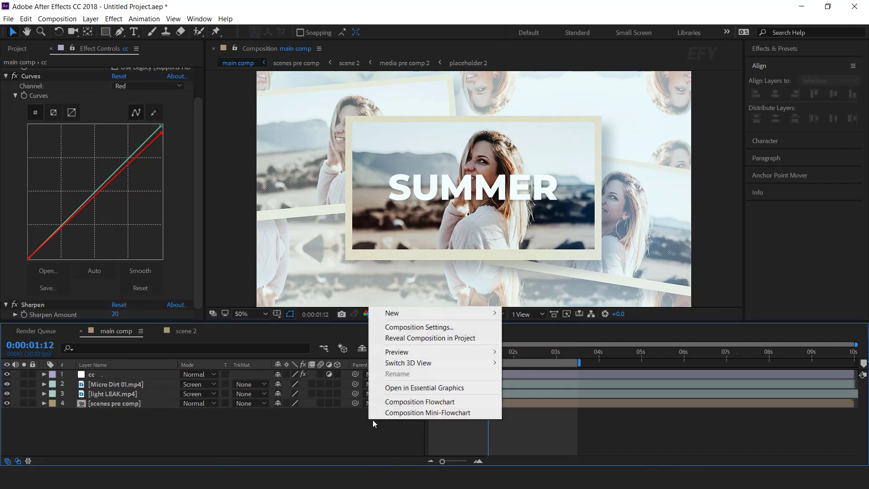
mouse_move(442, 317)
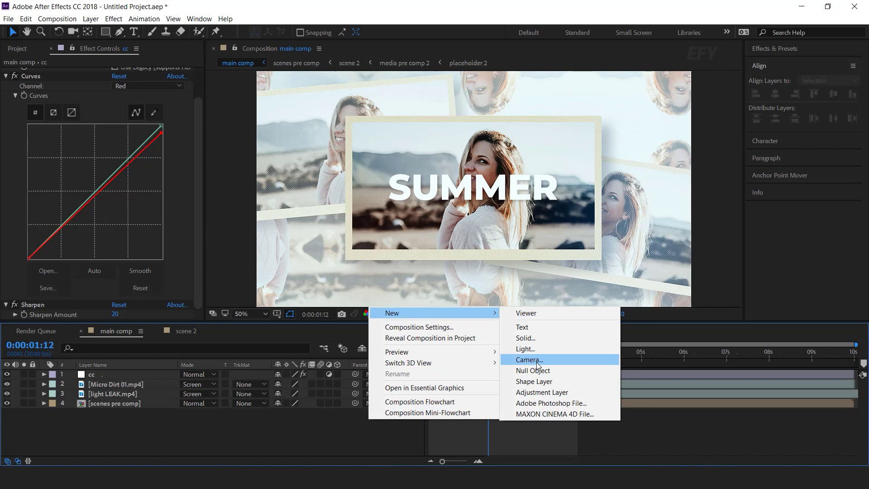
left_click(543, 391)
key("Return")
type("glow")
key("Return")
Apply the Glow effect to the glow adjustment layer and set Glow Intensity to 0.2.
key("ctrl+space")
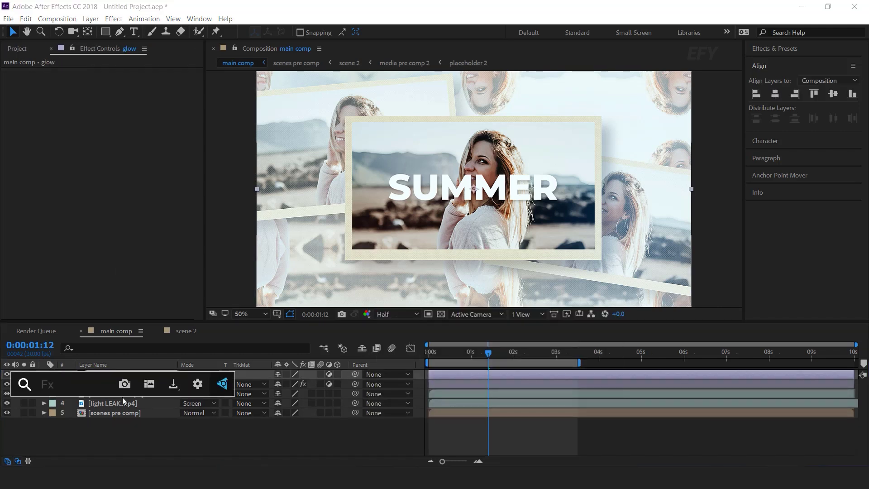
type("glow")
key("Return")
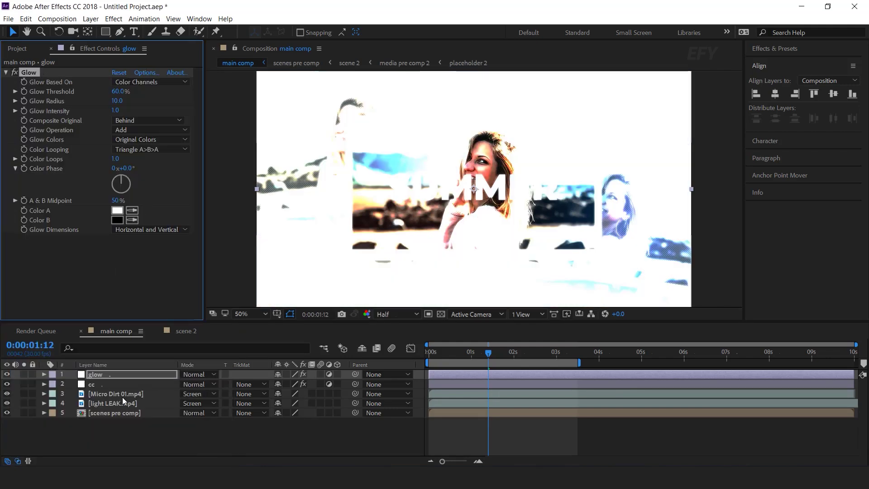
left_click(116, 111)
type("0.2")
key("Return")
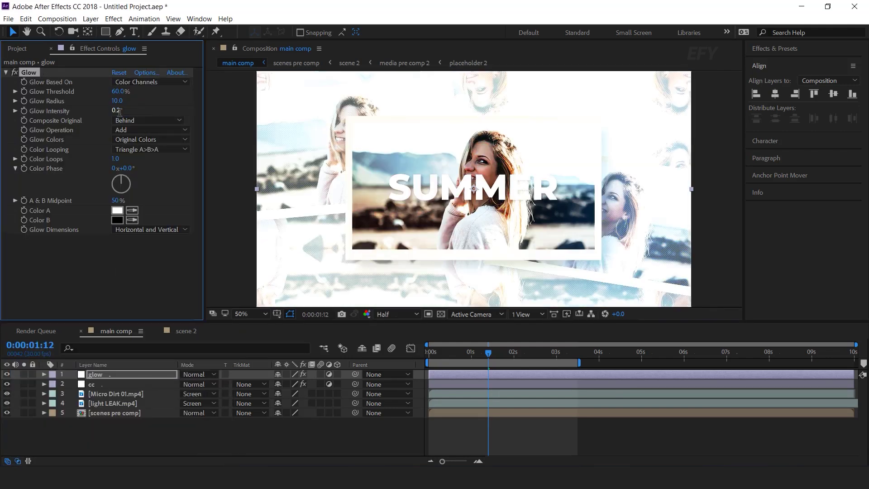
Set the Glow effect's threshold to 70% and its radius to 500.
left_click_drag(119, 91, 89, 96)
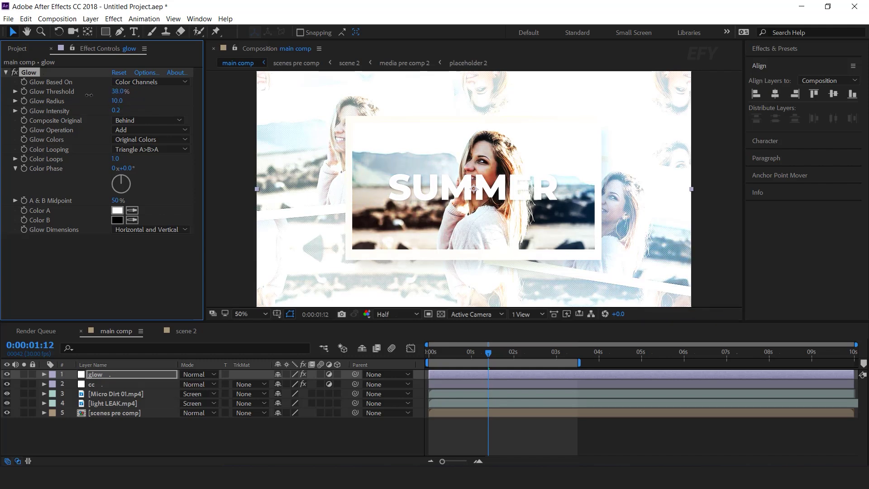
left_click(117, 91)
type("70")
key("Return")
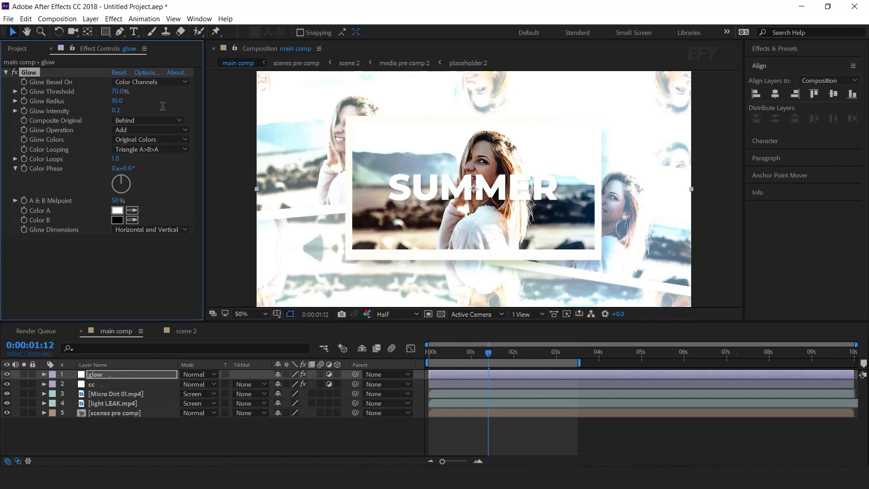
left_click(117, 101)
type("500")
key("Return")
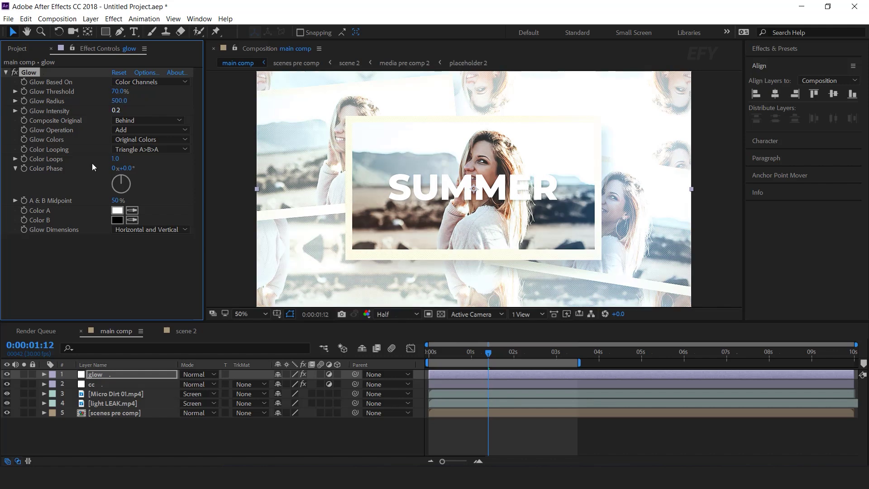
Reduce the opacity of the glow adjustment layer and collapse its properties.
left_click(95, 374)
key("t")
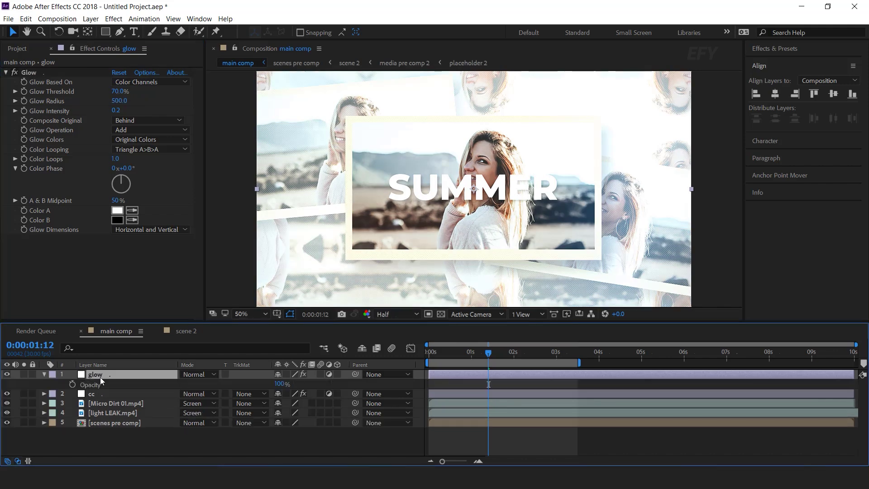
left_click(284, 384)
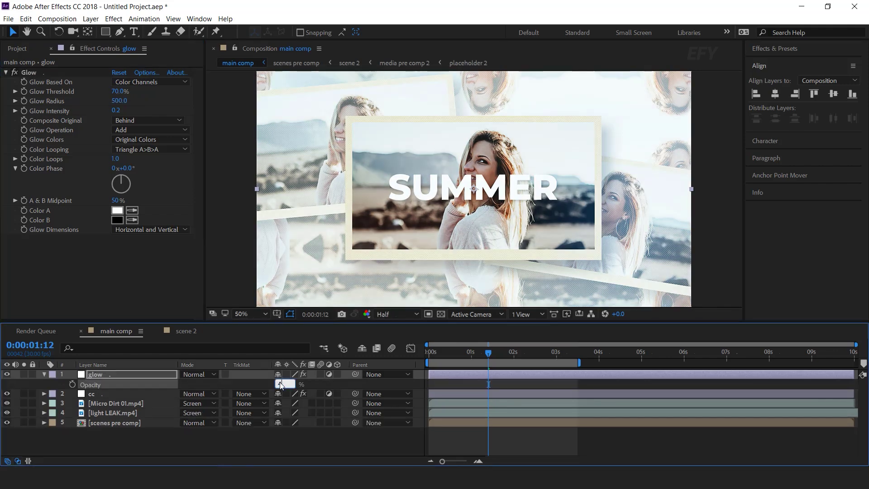
left_click(44, 374)
Compare the main comp's picture with and without the glow layer, leaving the layer visible.
left_click(8, 374)
left_click(8, 375)
left_click(7, 374)
left_click(9, 375)
left_click(8, 375)
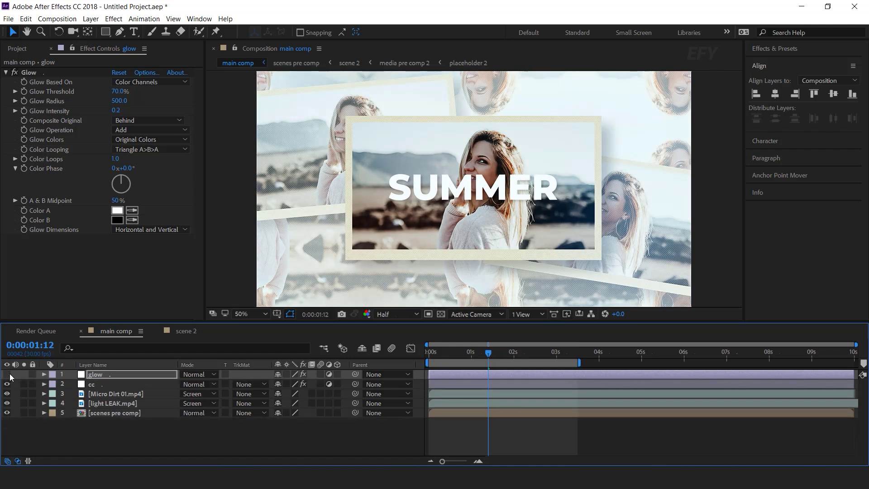
left_click(8, 374)
Add a near-white solid (FFFDFD) on top of the main comp and rename it noise.
right_click(335, 438)
mouse_move(452, 324)
left_click(491, 348)
left_click(458, 297)
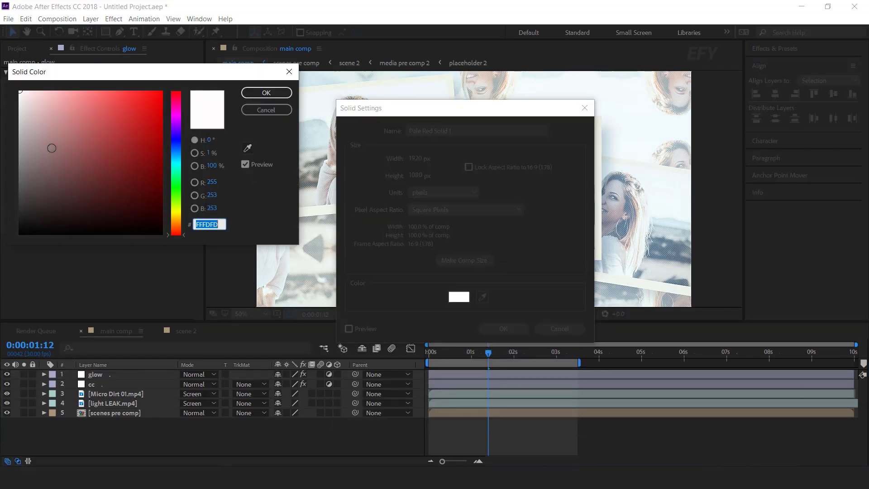
left_click(266, 92)
left_click(503, 329)
key("Return")
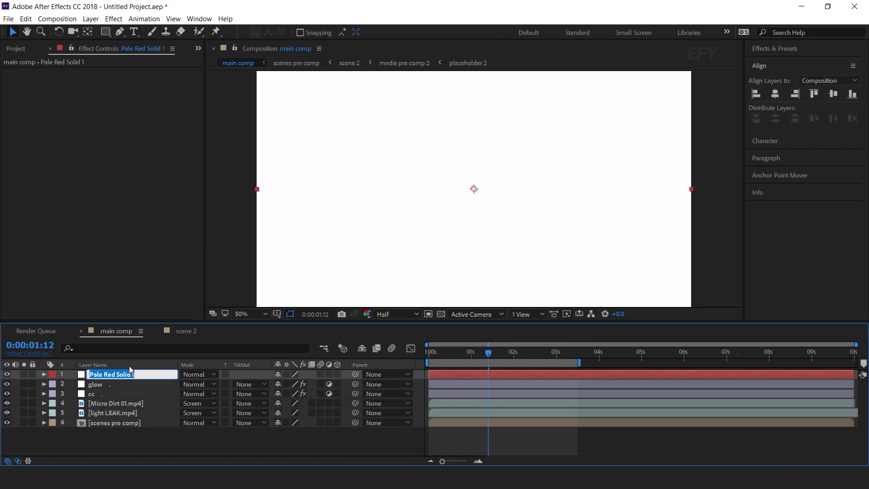
type("noise")
key("Return")
Apply the Noise effect to the noise solid, blend the layer in Soft Light mode, and set Amount of Noise to 65%.
key("ctrl+space")
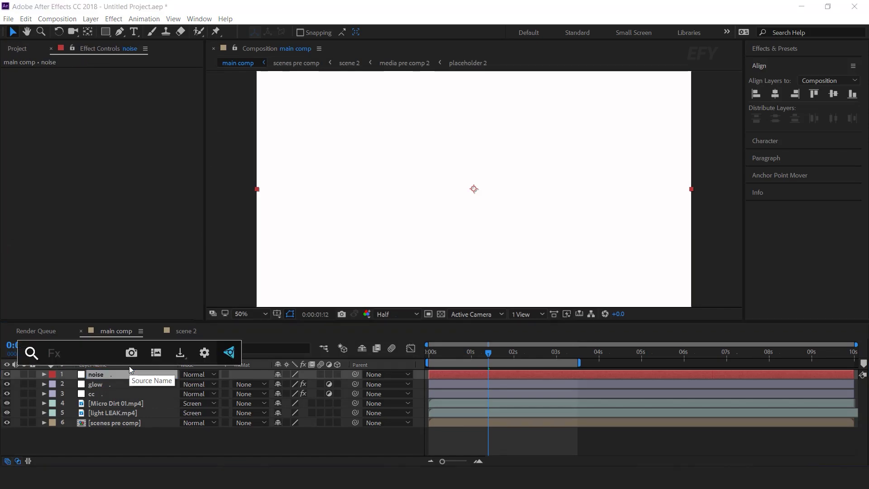
type("noi")
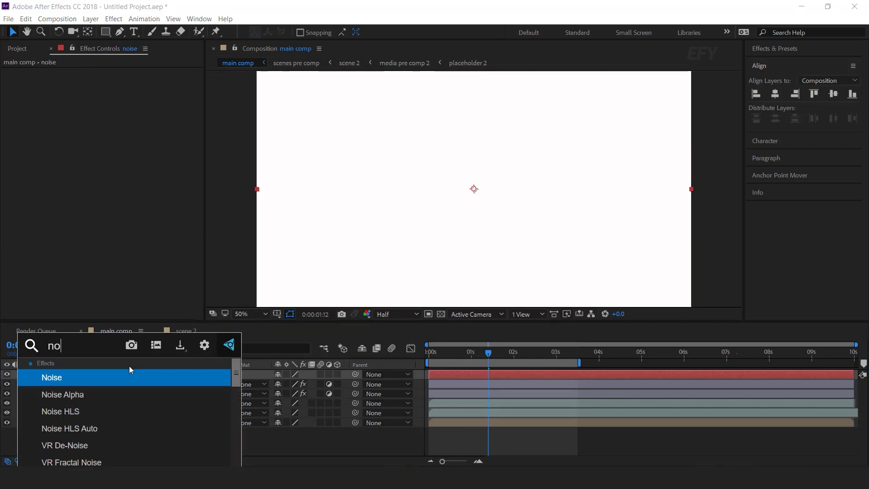
key("Return")
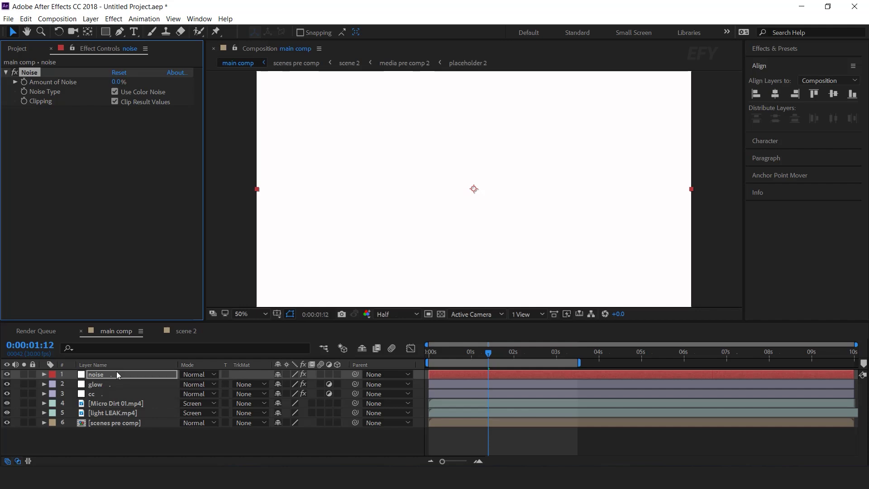
left_click(202, 374)
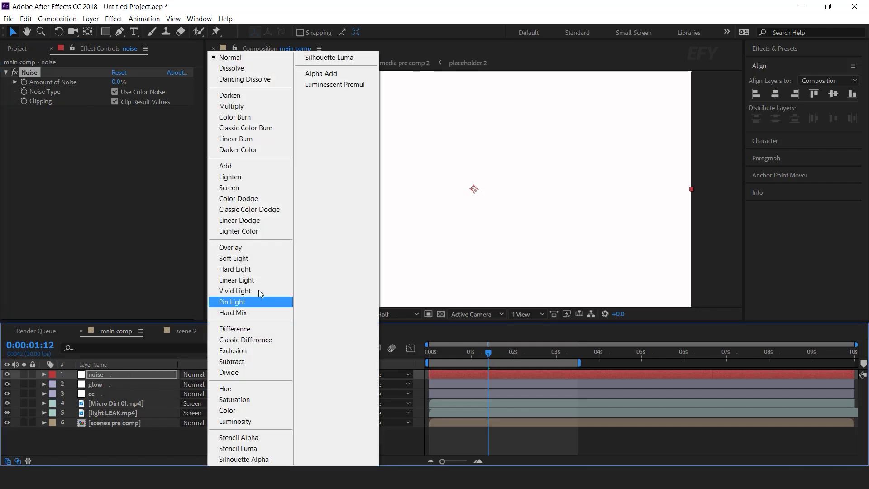
left_click(250, 260)
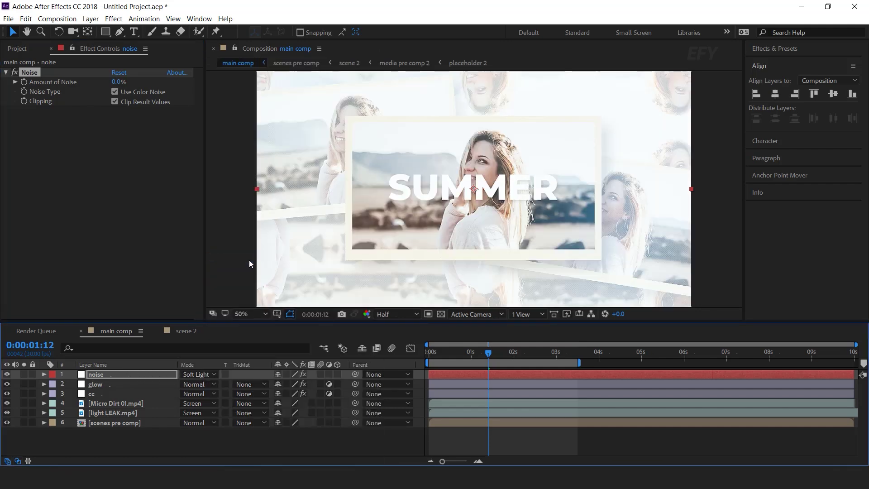
left_click(118, 82)
key("Return")
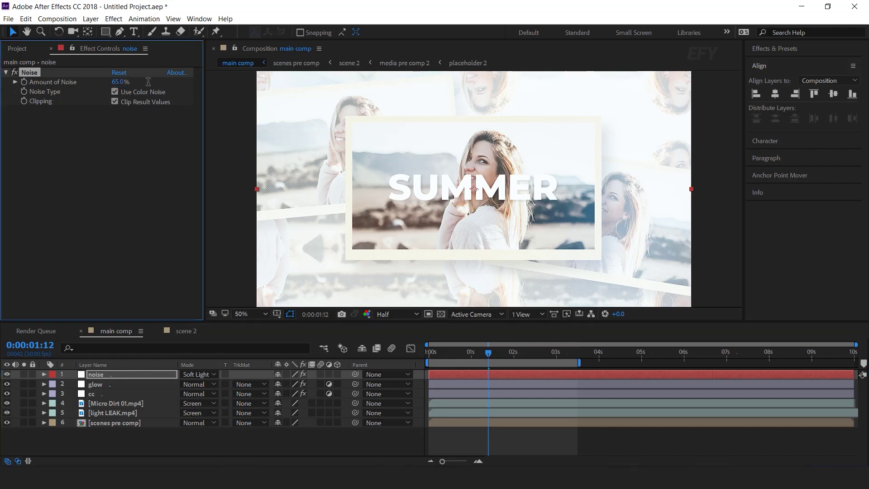
Add a Curves effect to the noise layer and lower the RGB curve's white end to about half height.
left_click(101, 376)
key("ctrl+space")
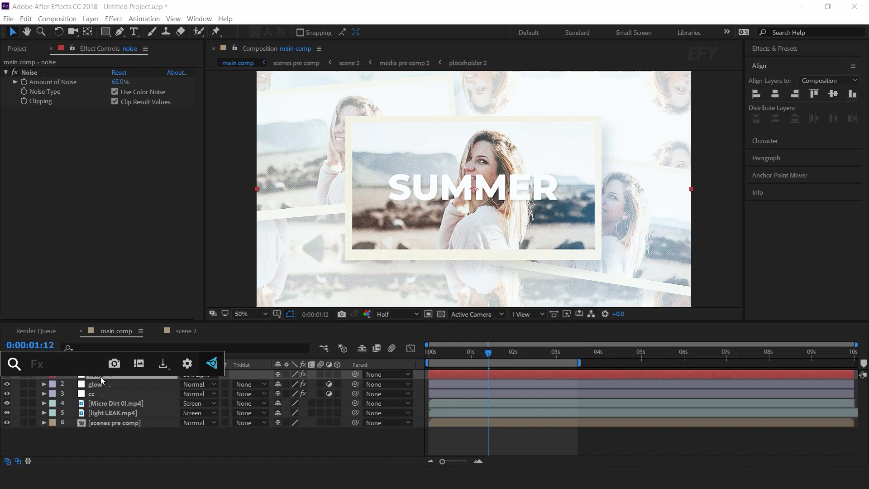
type("cur")
key("Return")
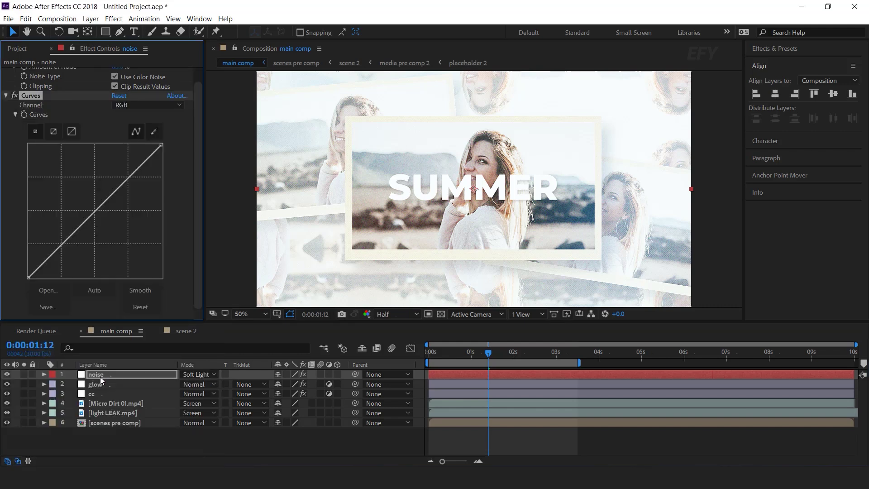
left_click_drag(162, 145, 177, 218)
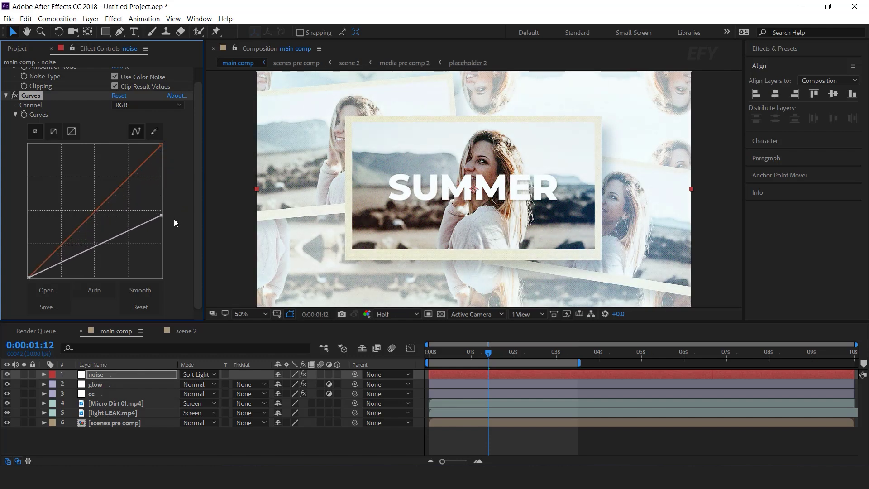
Compare the main comp's picture up close with and without the noise layer, leaving the layer visible.
key("period")
key("period")
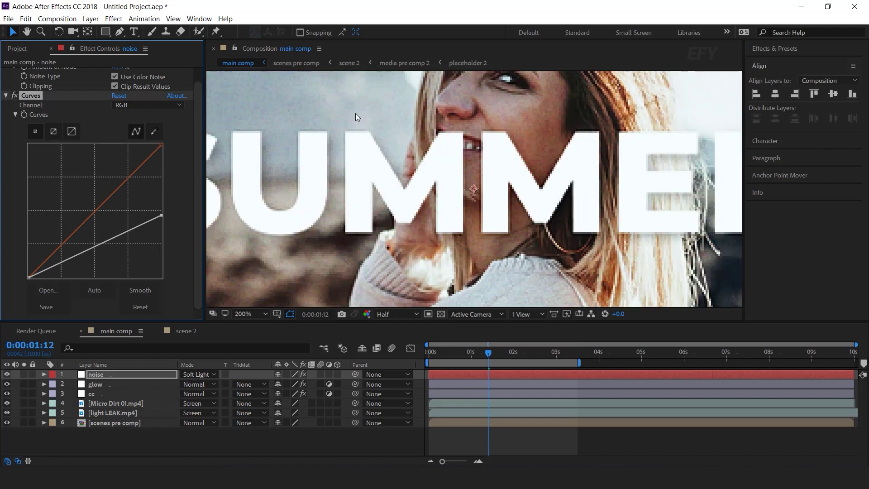
left_click(7, 374)
left_click(7, 374)
left_click(7, 374)
left_click(6, 374)
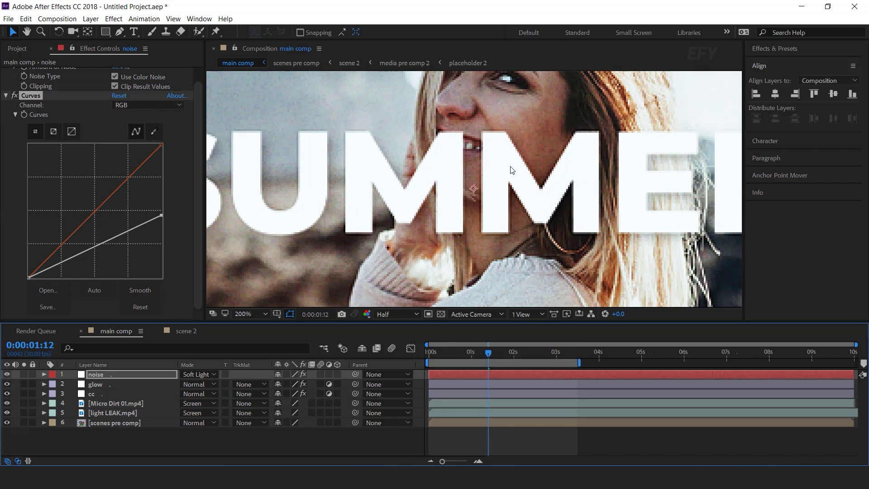
key("comma")
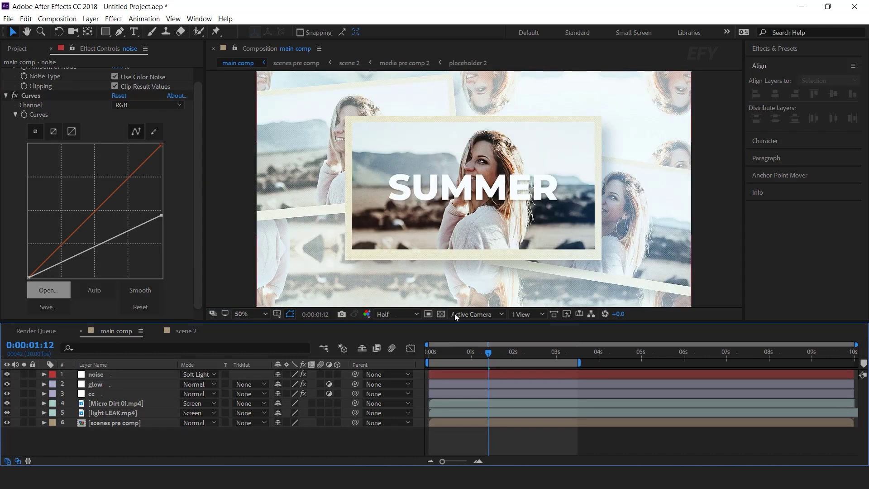
right_click(400, 435)
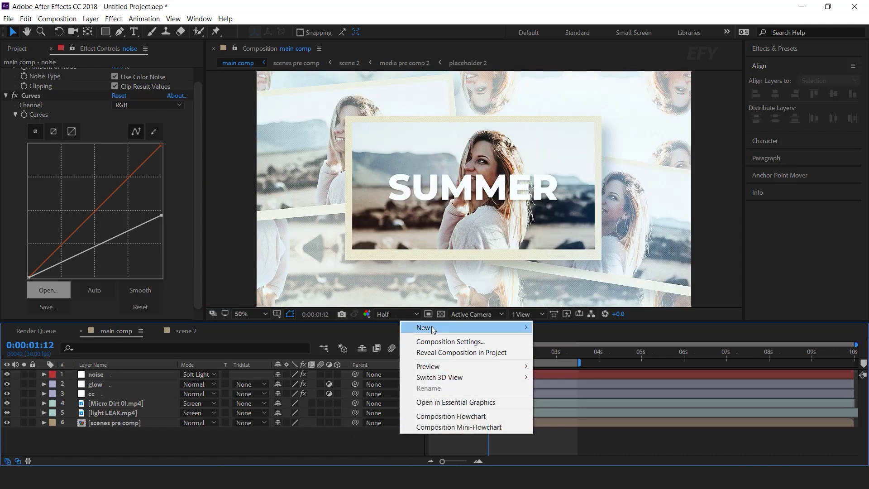
mouse_move(458, 327)
left_click(566, 353)
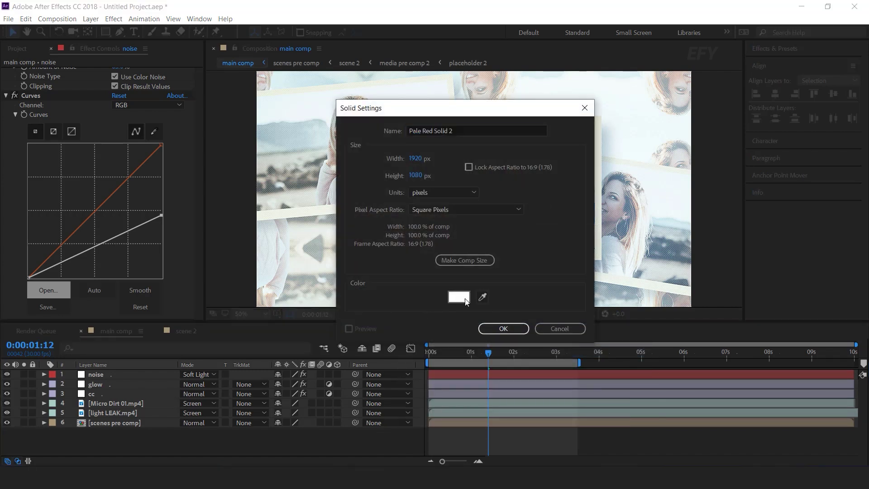
left_click(459, 297)
type("000000")
left_click(266, 92)
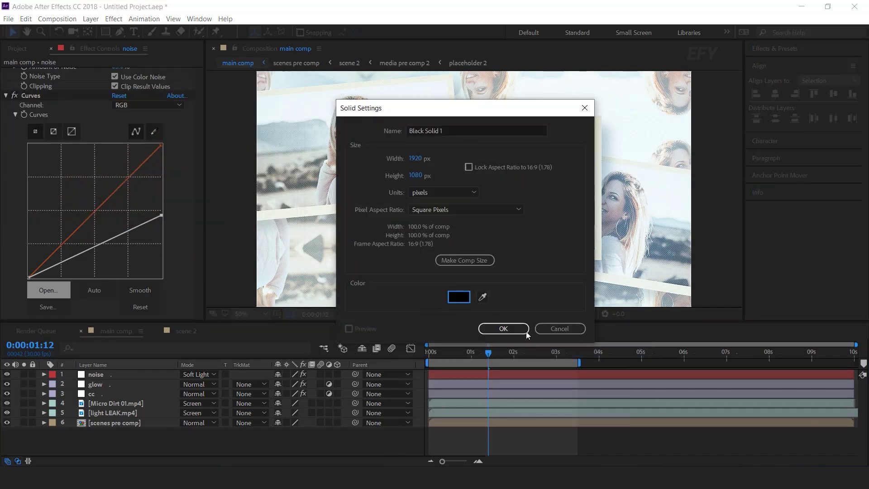
left_click(504, 328)
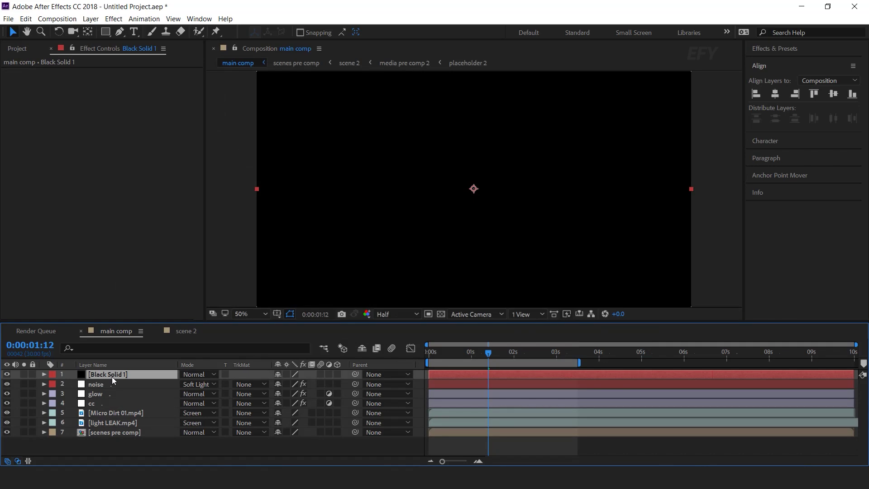
Apply CC Jaws to the black solid with Completion 85% and Height 0% to form letterbox bars.
key("ctrl+space")
type("cc ja")
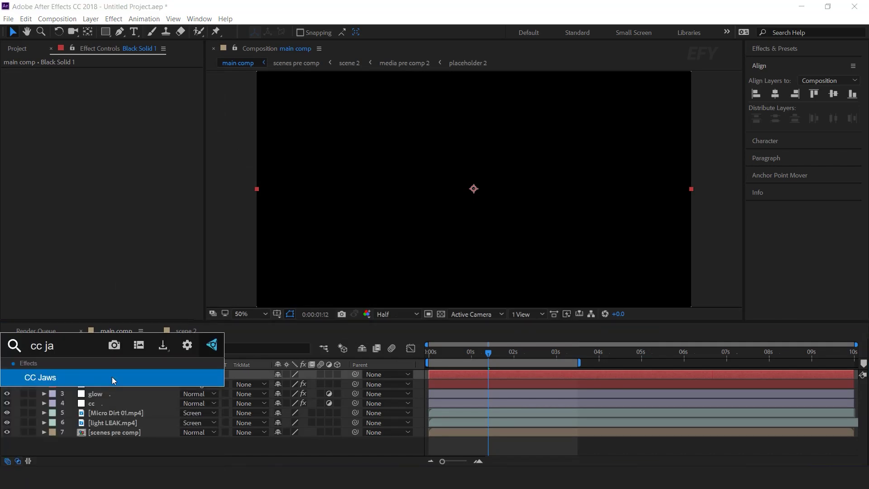
key("Return")
left_click(116, 82)
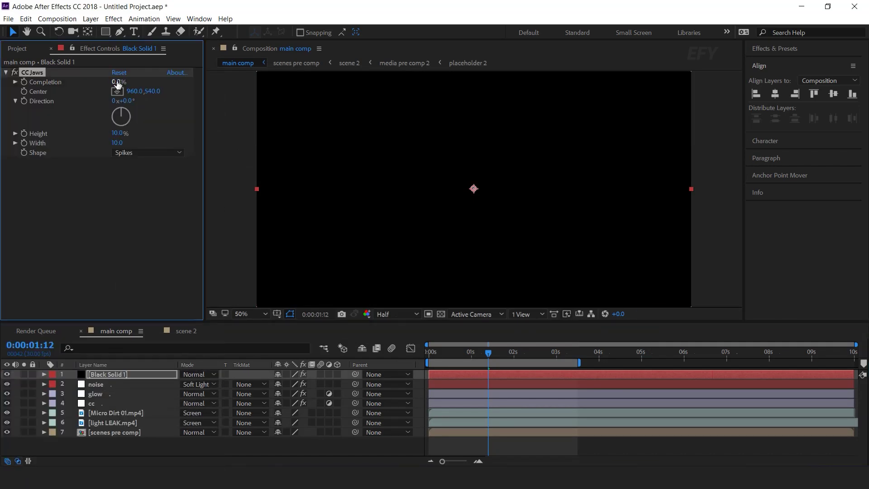
type("85")
key("Return")
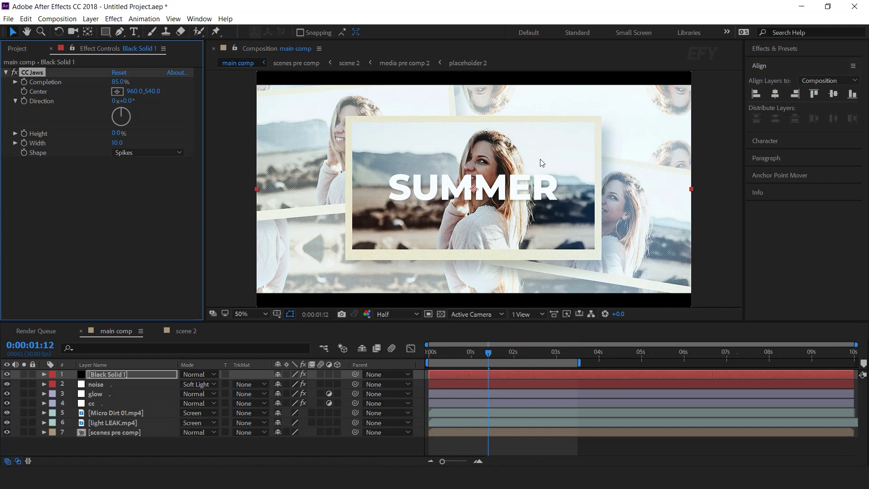
Keyframe the CC Jaws Completion from 0% at the comp's start to 85% at 0:00:00:20.
key("comma")
key("comma")
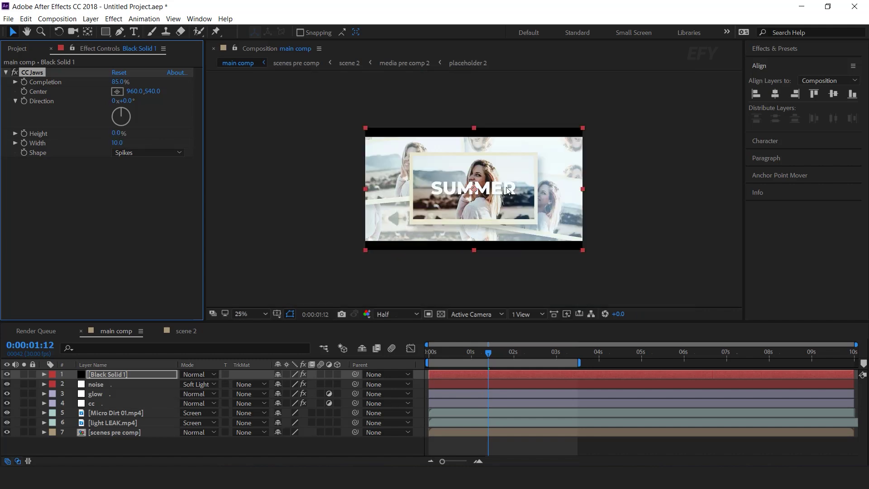
key("equal")
left_click_drag(449, 354, 485, 355)
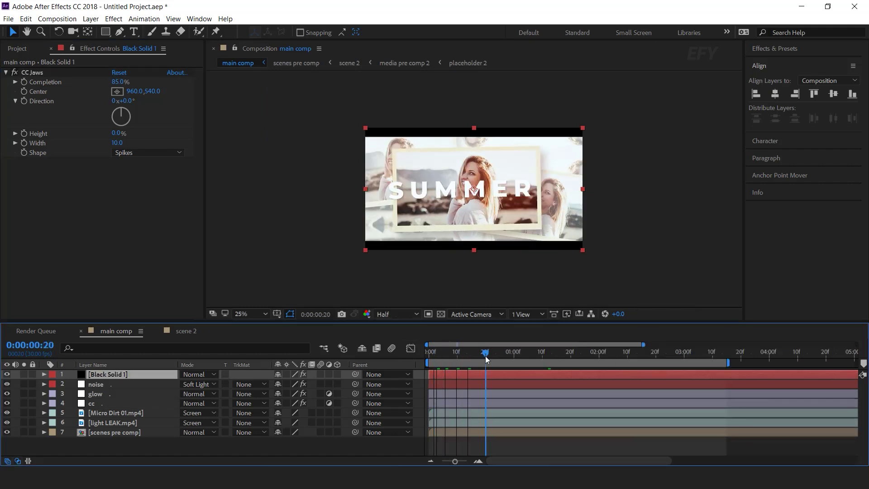
left_click(23, 84)
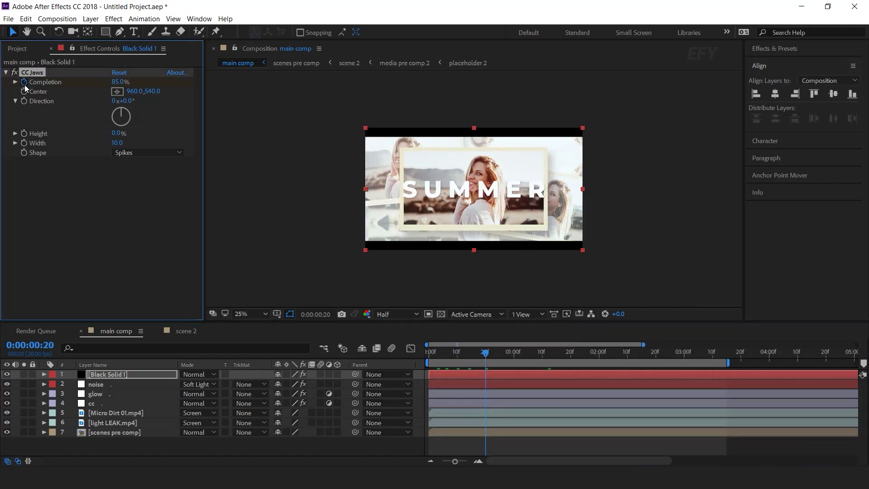
left_click_drag(482, 352, 429, 352)
left_click(119, 81)
type("0")
key("Return")
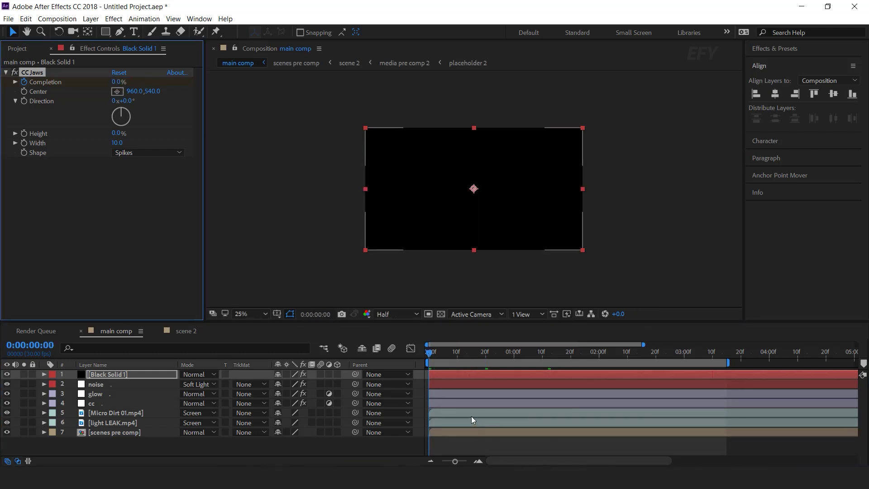
Easy-ease the black solid's Completion keyframes and shape their speed graph into a steep peak midway between them.
key("u")
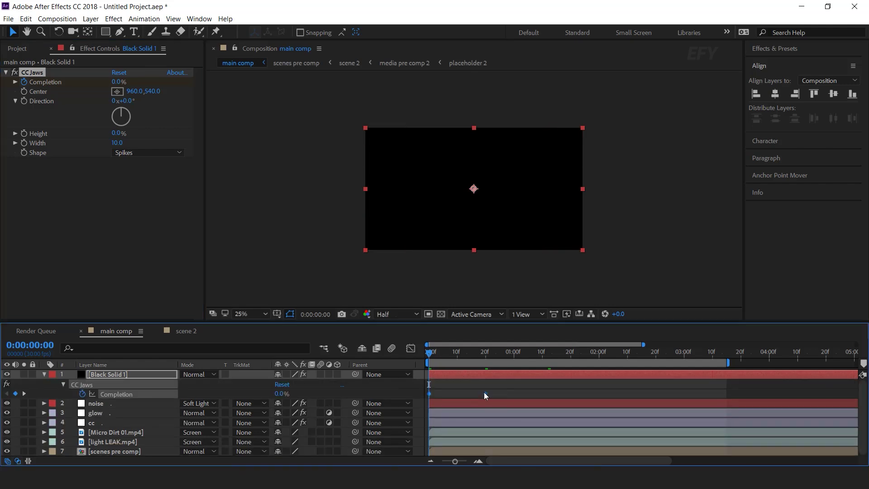
right_click(484, 393)
mouse_move(530, 384)
left_click(645, 319)
left_click(408, 351)
left_click_drag(438, 421, 458, 421)
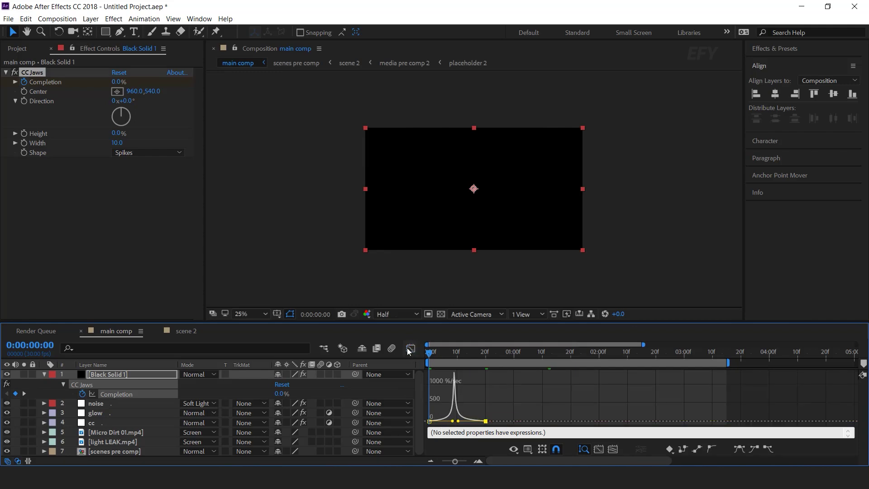
left_click(407, 348)
Preview the letterbox opening animation, collapse the black solid's keyframes, and enable motion blur for the main comp.
key("space")
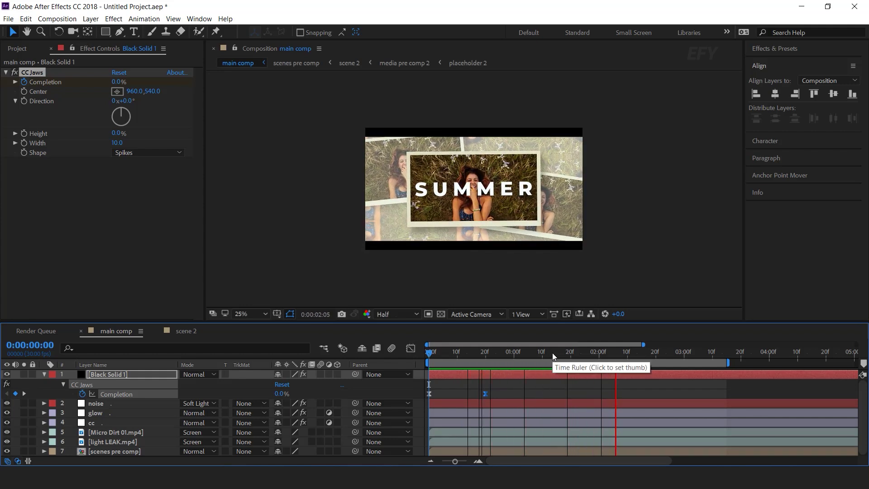
left_click(593, 354)
key("u")
left_click(317, 444)
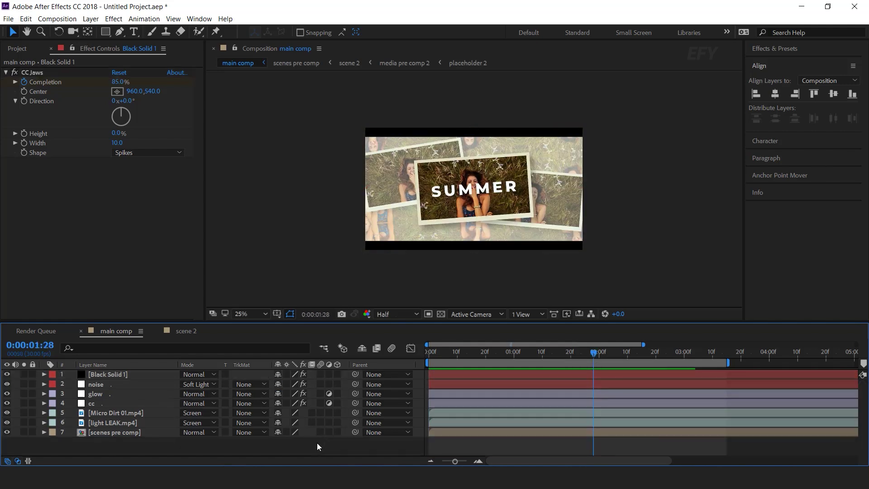
left_click(391, 348)
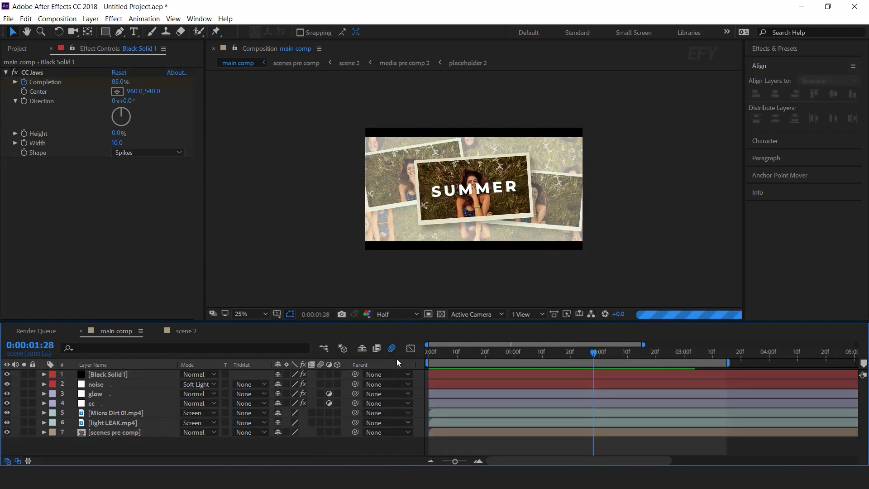
Change the SUMMER title in scene 2 to "stomp" and review it across the main comp's timeline.
double_click(124, 433)
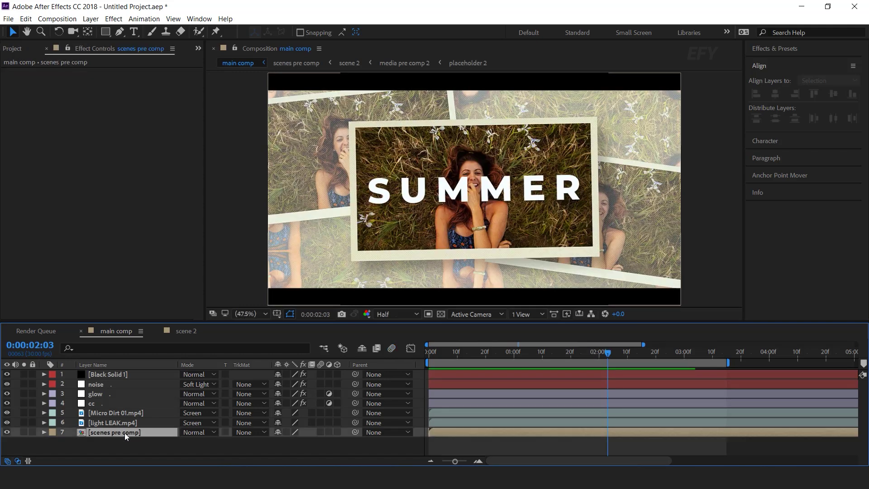
double_click(107, 372)
scroll(103, 407, "down", 3)
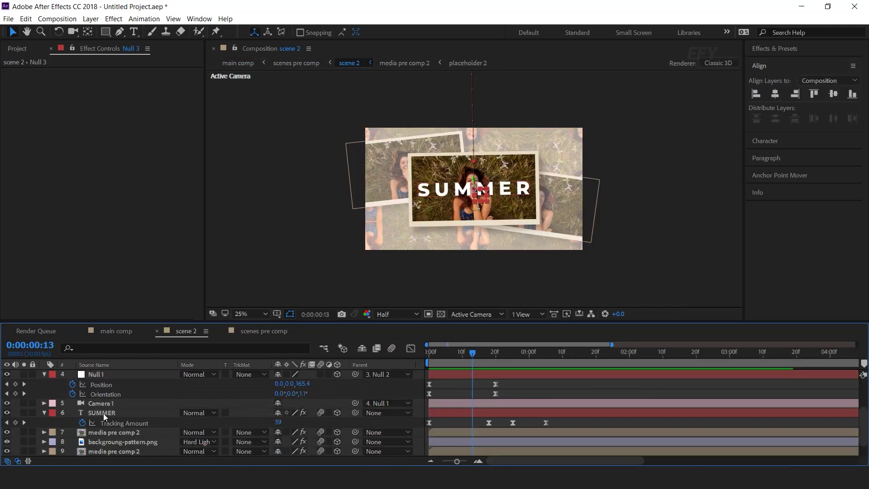
left_click(103, 413)
double_click(517, 177)
type("stomp")
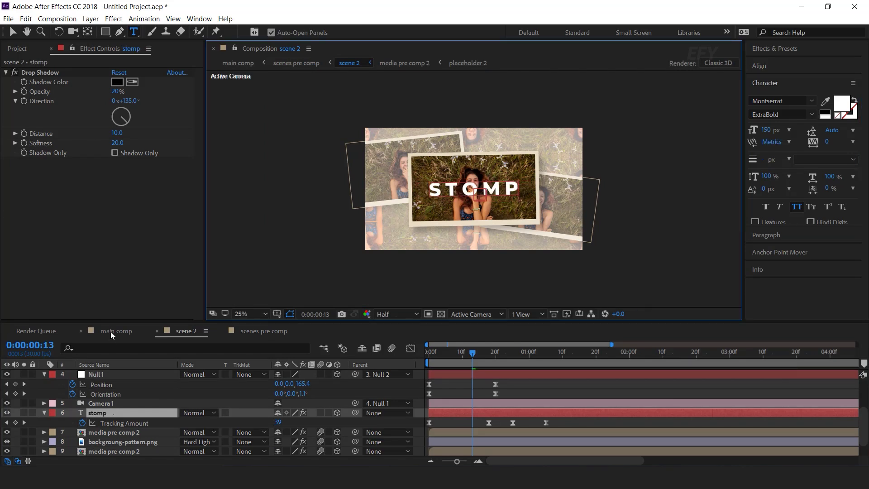
left_click(111, 331)
left_click_drag(451, 352, 719, 352)
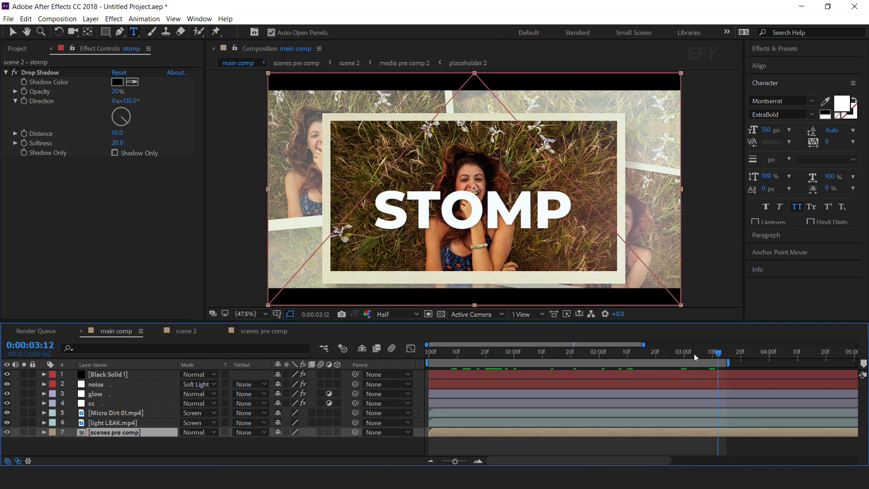